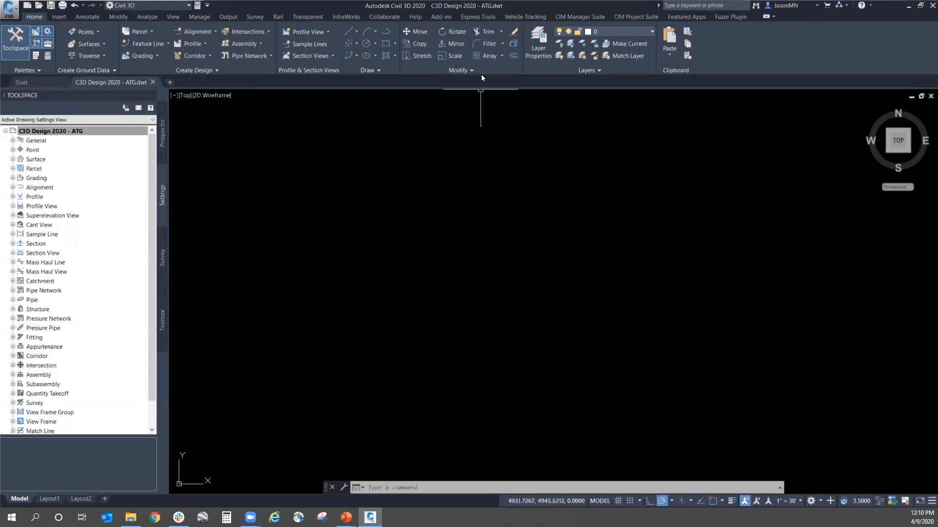
Step: Open the Layer Properties Manager and examine the template's layer list from the C- layers down to the V- survey layers
click(539, 46)
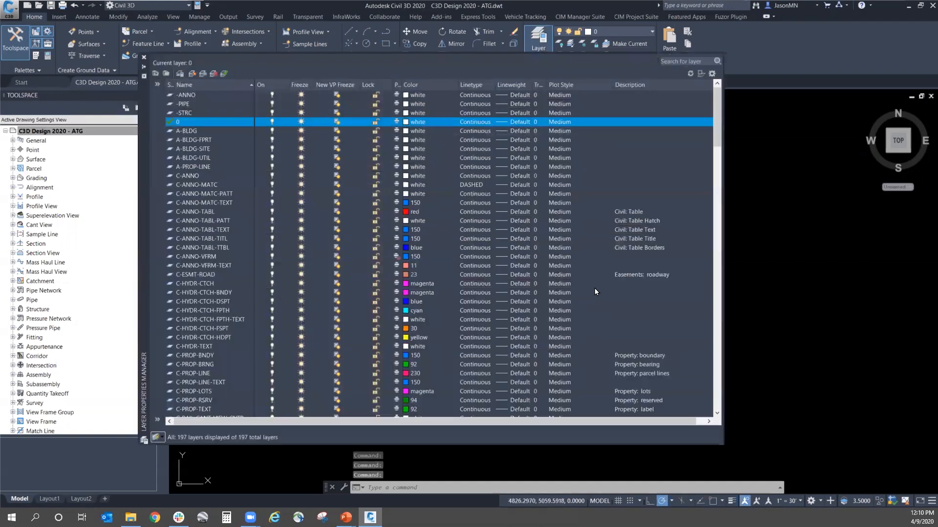
scroll(626, 310, down, 5)
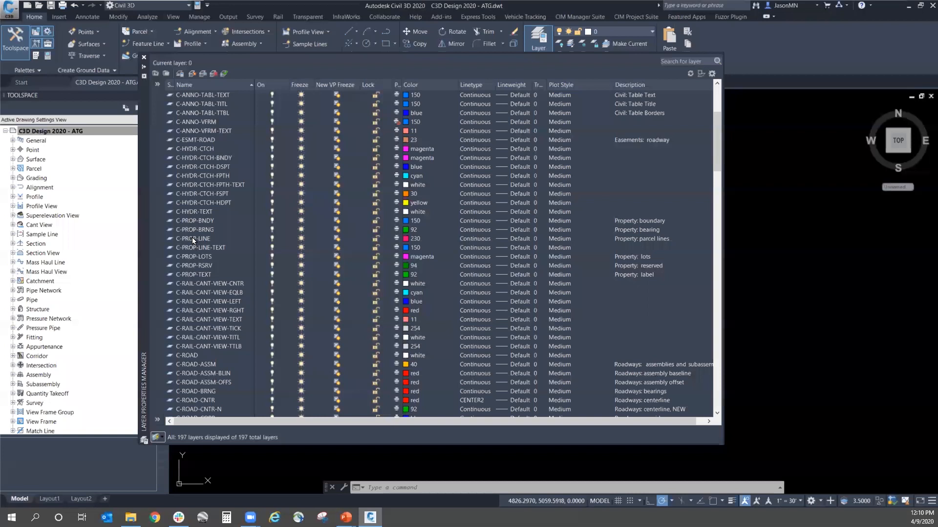
scroll(194, 235, down, 11)
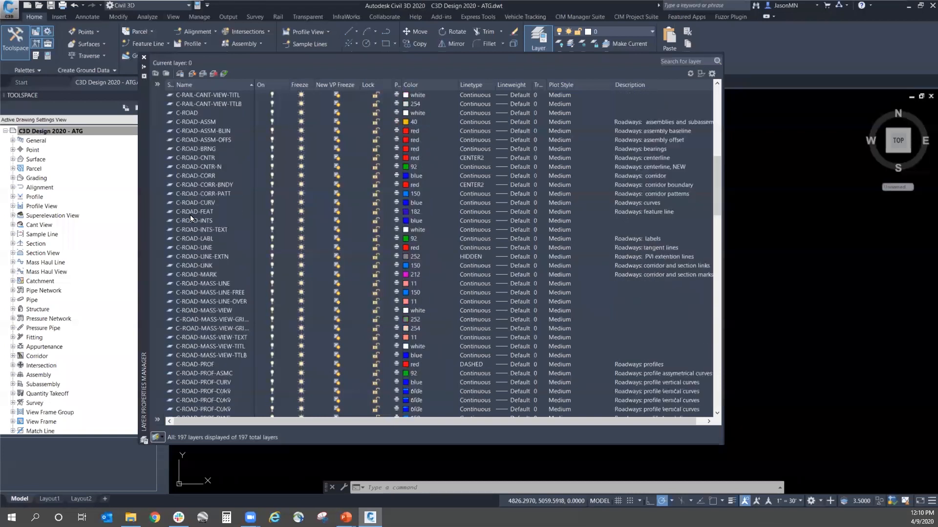
scroll(195, 237, down, 13)
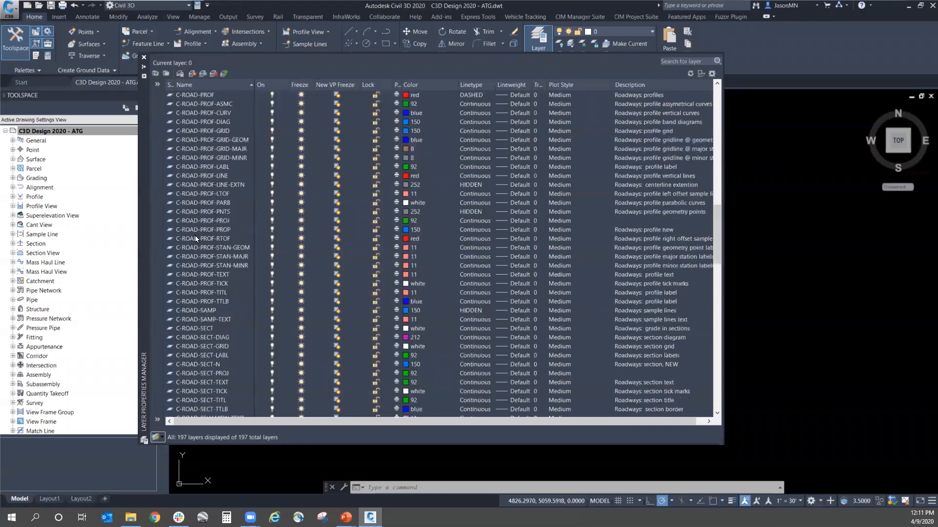
scroll(195, 238, down, 15)
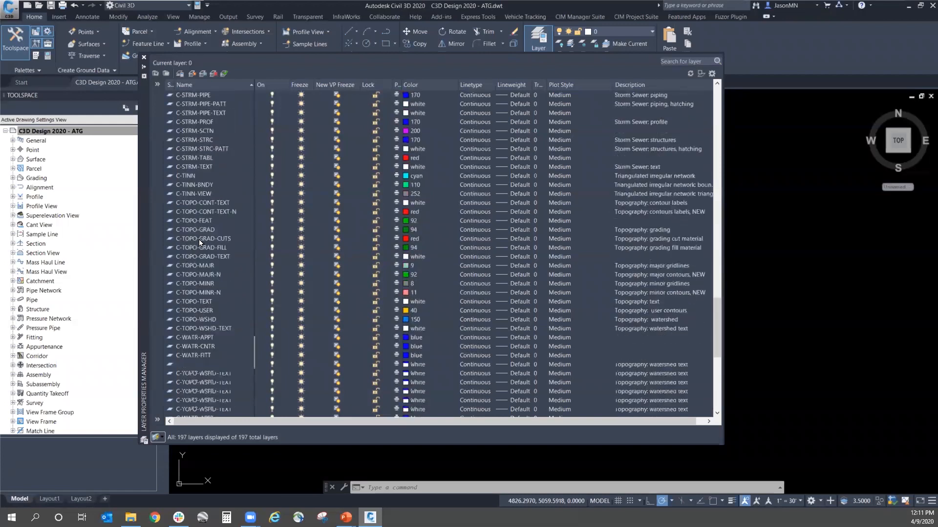
scroll(199, 242, down, 4)
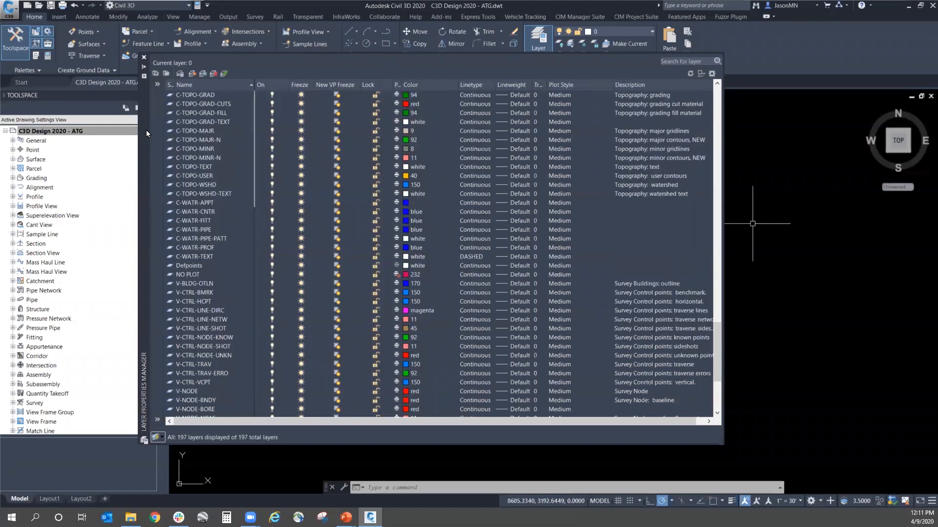
drag(145, 130, 235, 153)
scroll(467, 249, down, 4)
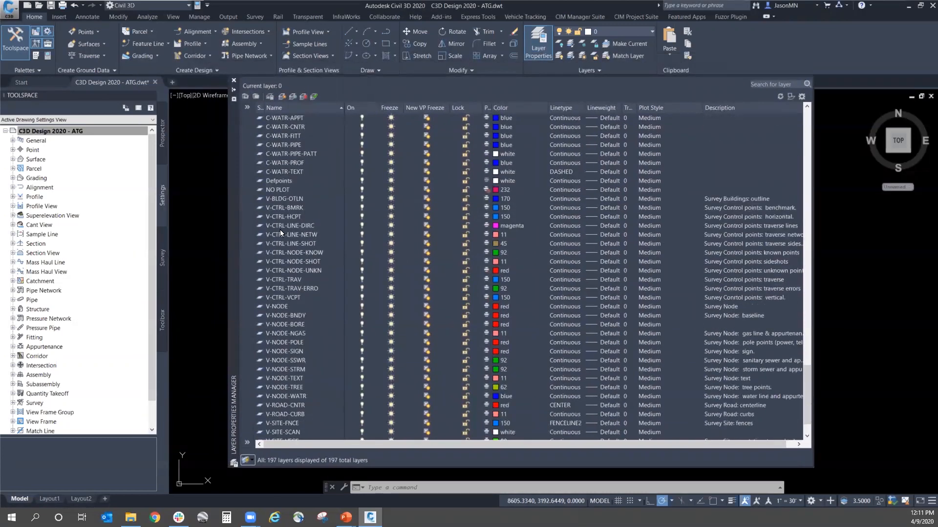
Step: Try to delete all survey layers from V-BLDG-OTLN through V-SURV-NTWK
click(291, 207)
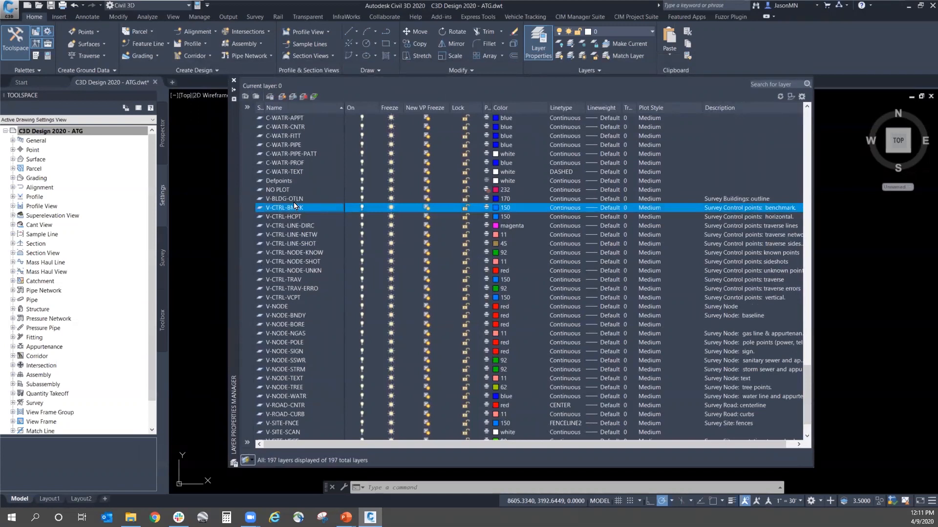
key(Up)
scroll(302, 371, down, 2)
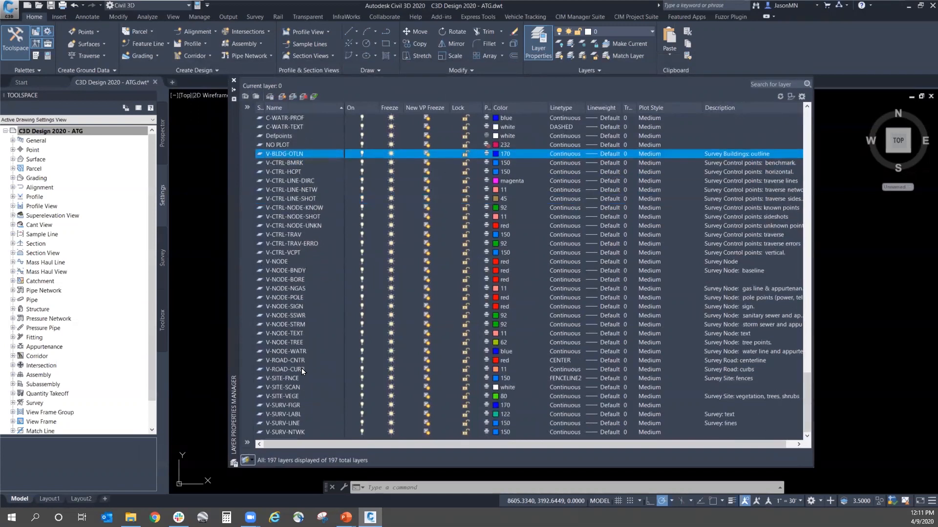
shift+click(297, 429)
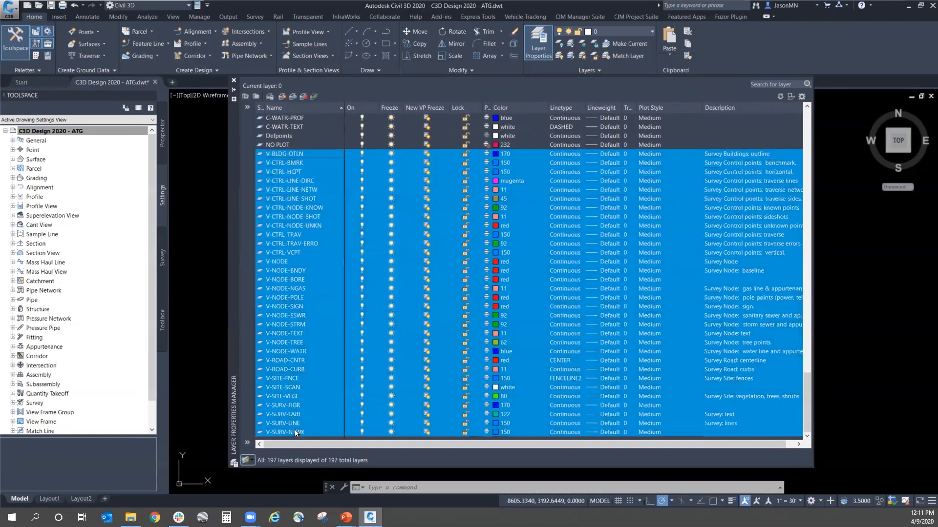
right_click(291, 365)
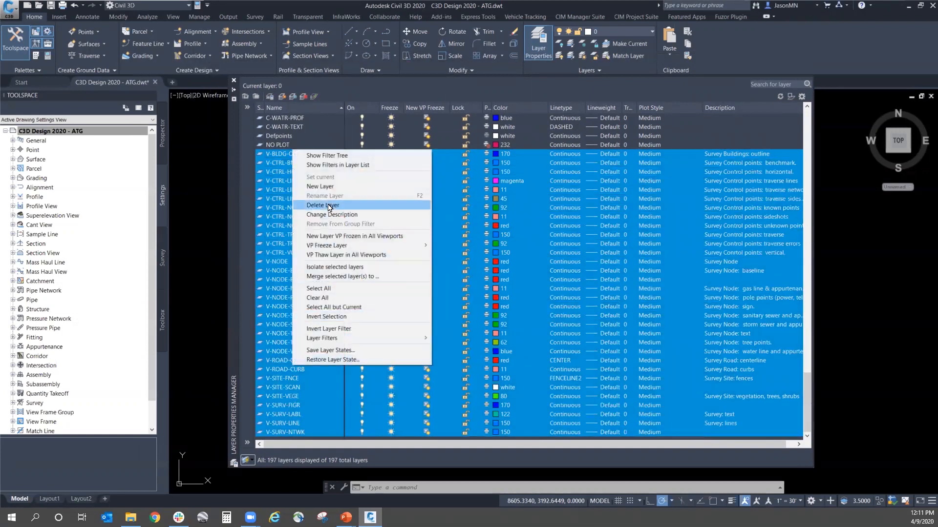
click(328, 205)
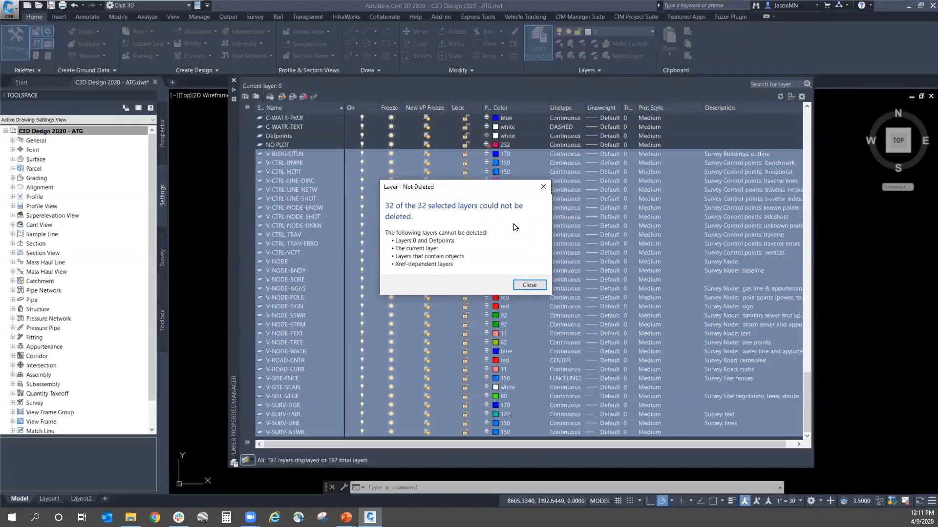
click(521, 286)
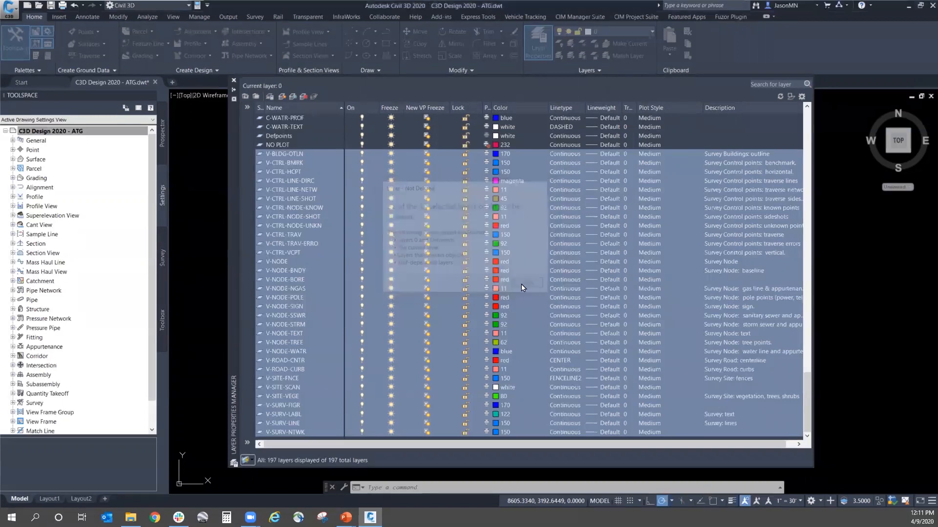
click(692, 129)
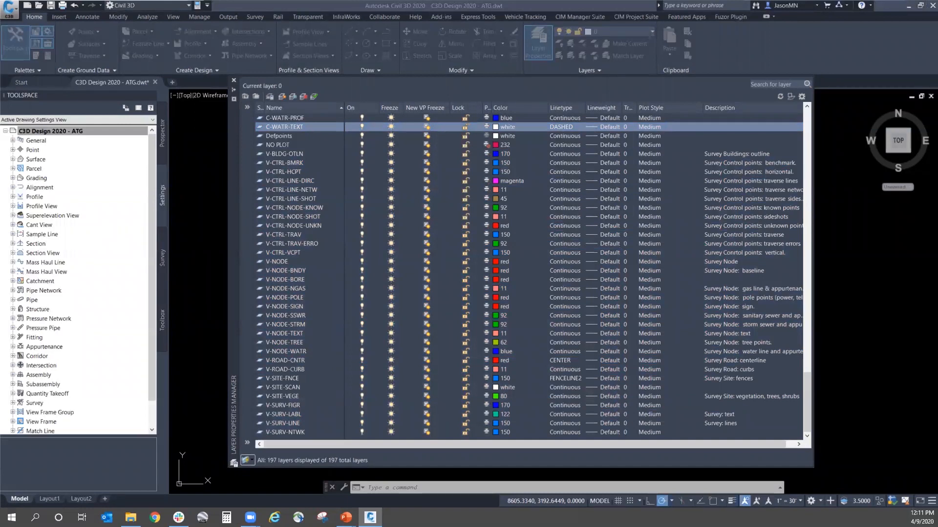
Step: Select the V-NODE-BORE layer in the layer list
scroll(471, 237, up, 5)
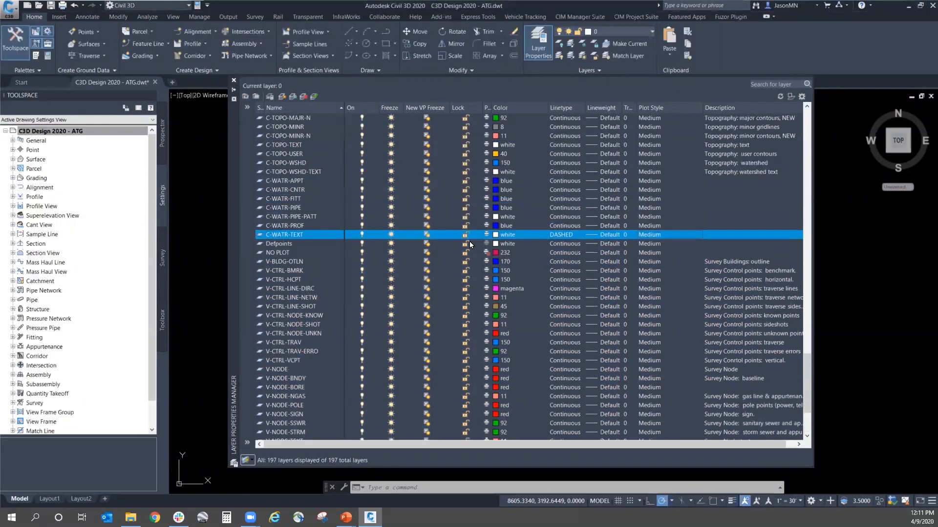
scroll(328, 322, down, 4)
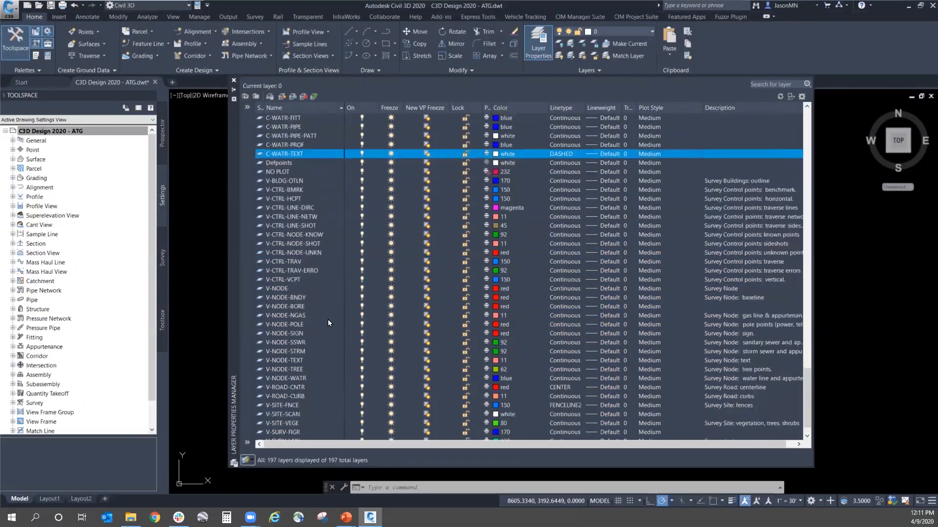
click(278, 306)
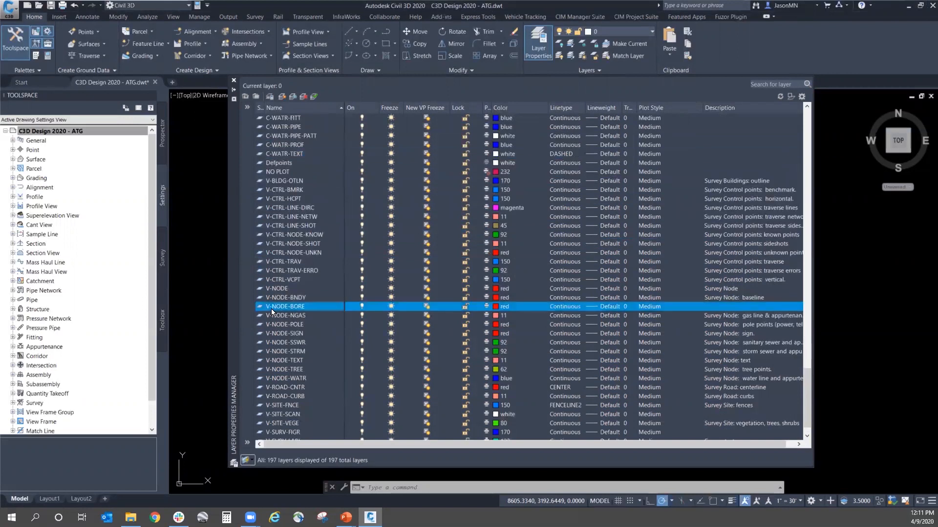
right_click(306, 306)
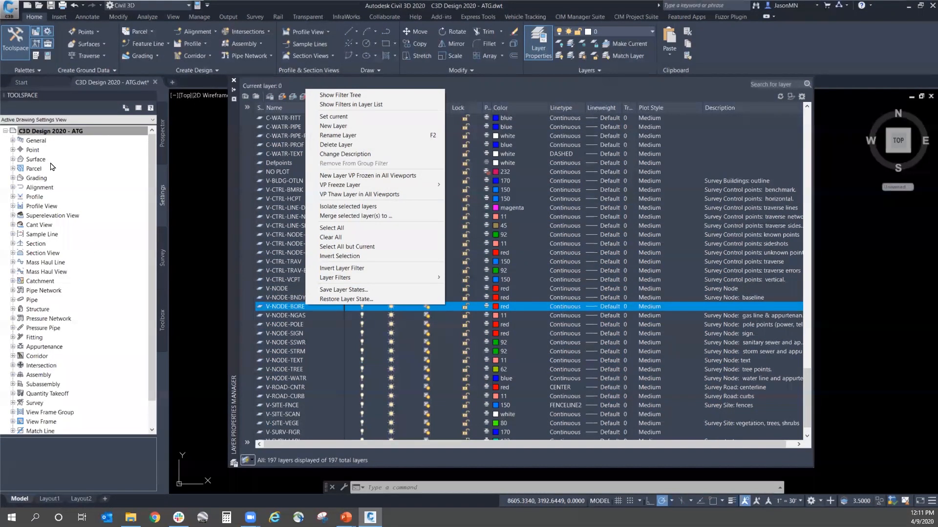
click(315, 309)
click(315, 308)
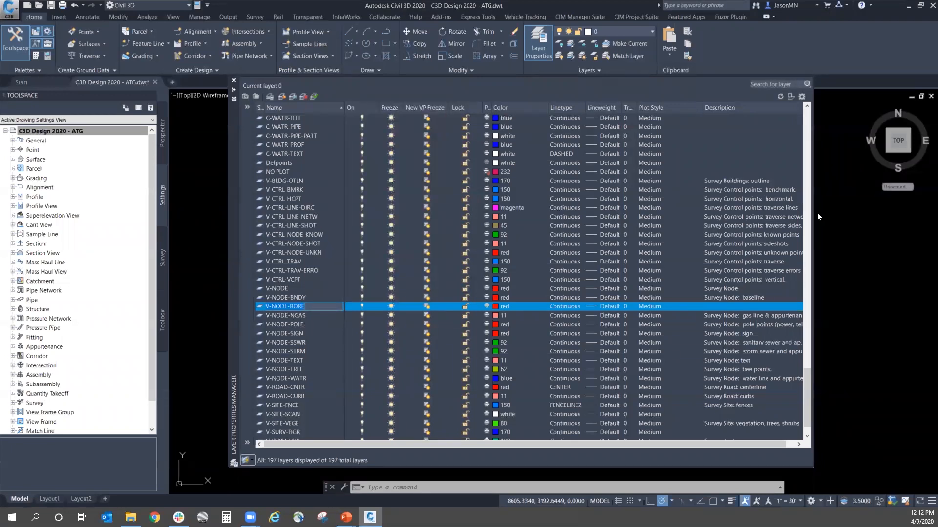
Step: Move the layer palette slightly away from the Toolspace and turn off its auto-hide so it stays expanded
drag(233, 190, 249, 194)
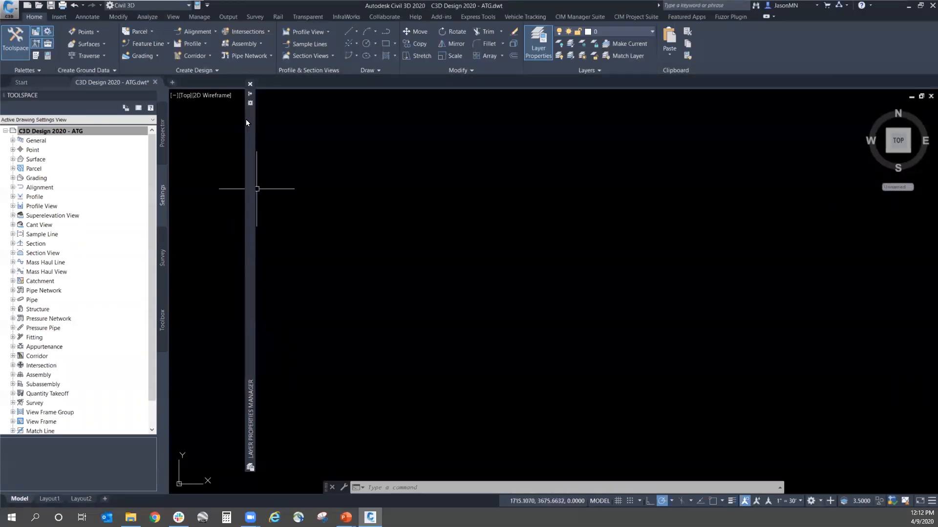
mouse_move(247, 123)
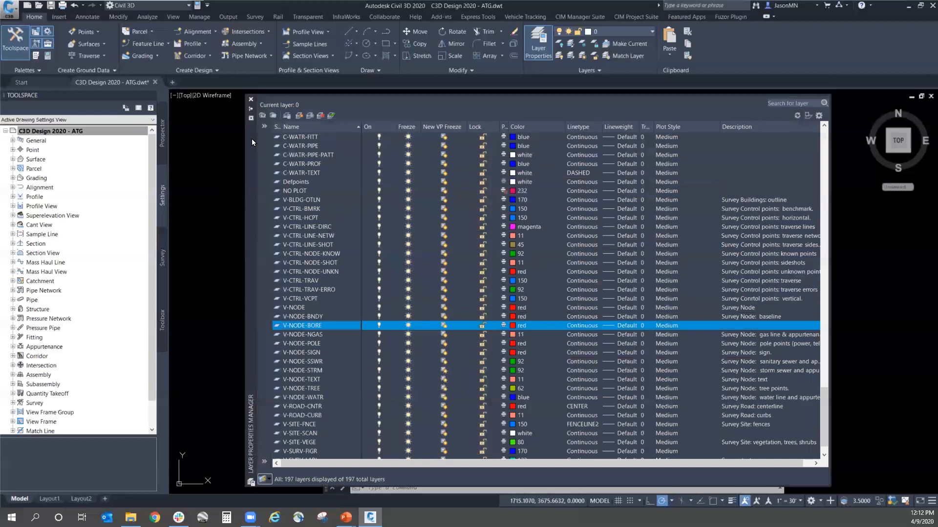
drag(252, 139, 255, 137)
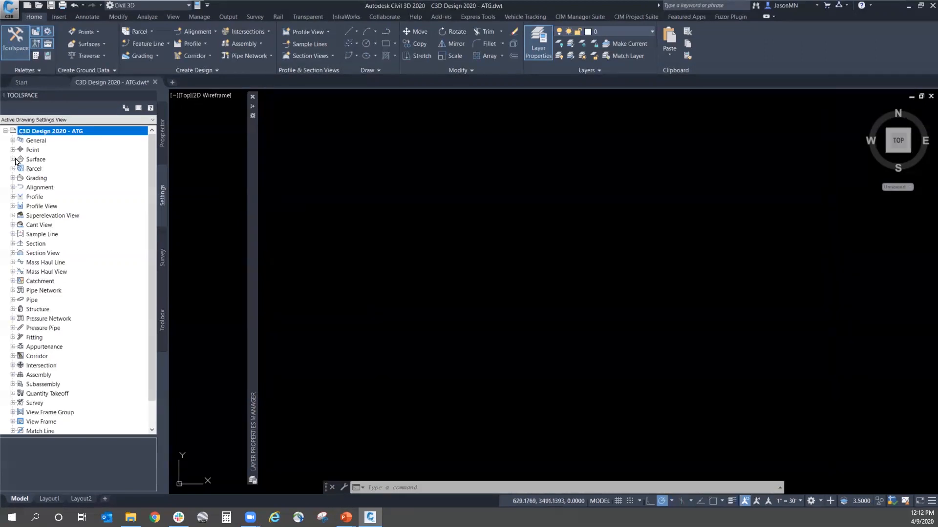
click(252, 107)
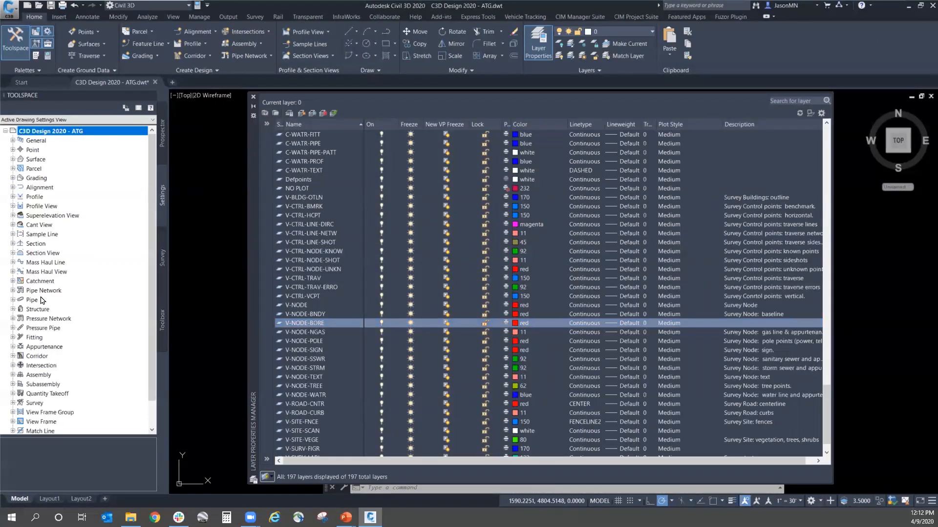
scroll(24, 313, down, 1)
scroll(28, 314, up, 1)
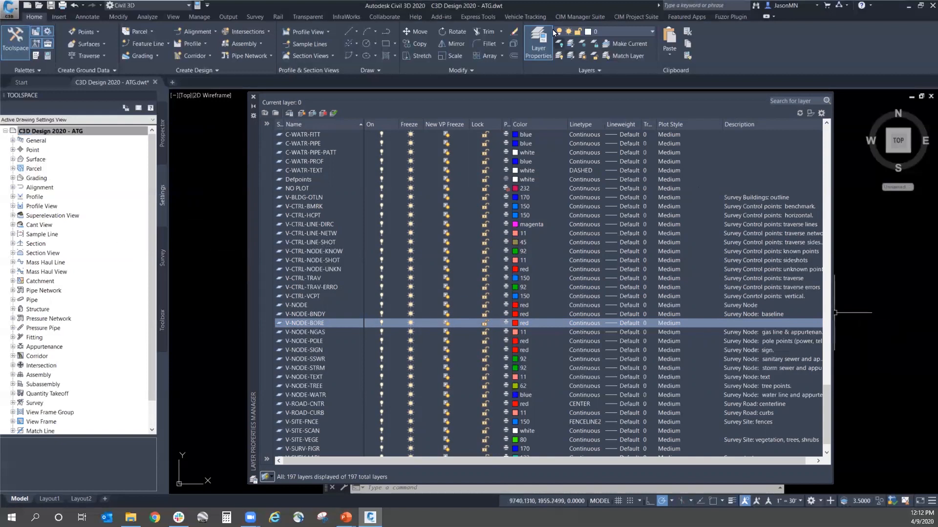
Step: Start the Template Tracker for Layers and list the references of the V-NODE-BORE layer
click(579, 18)
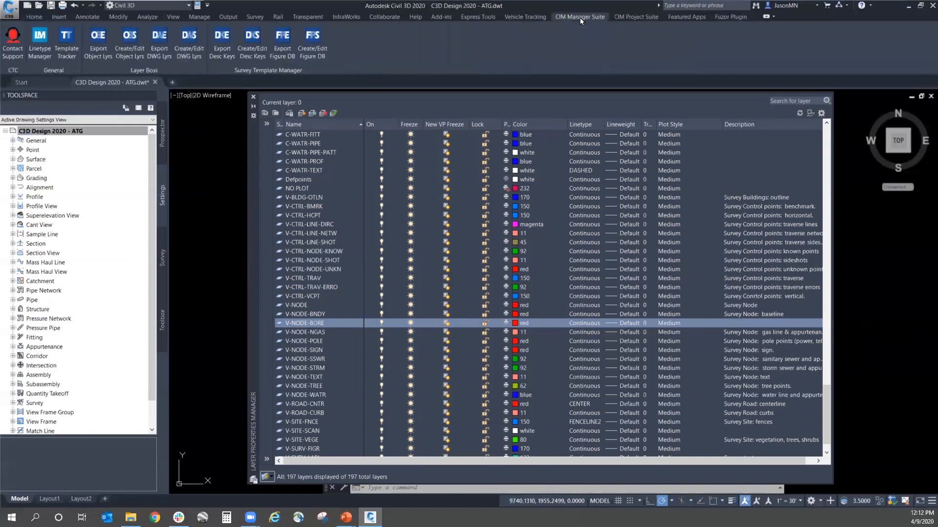
click(67, 54)
click(501, 189)
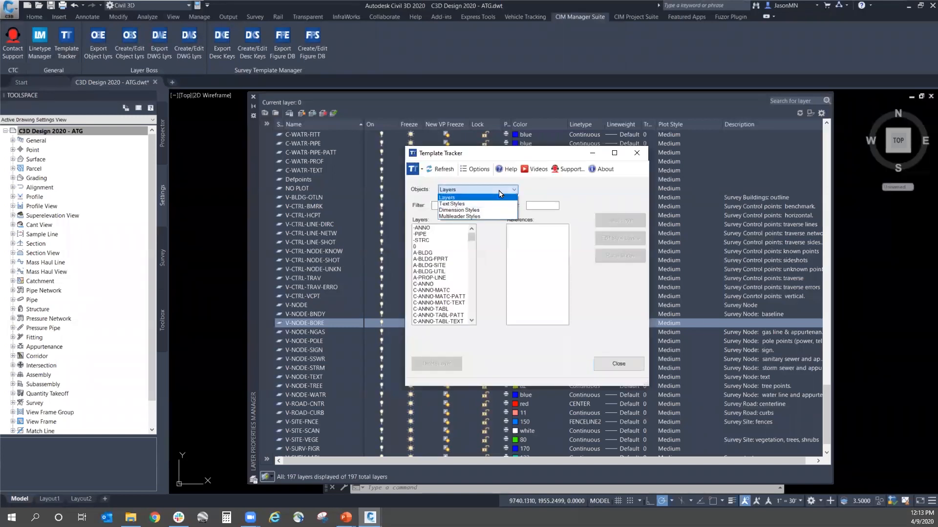
click(535, 187)
drag(470, 239, 470, 310)
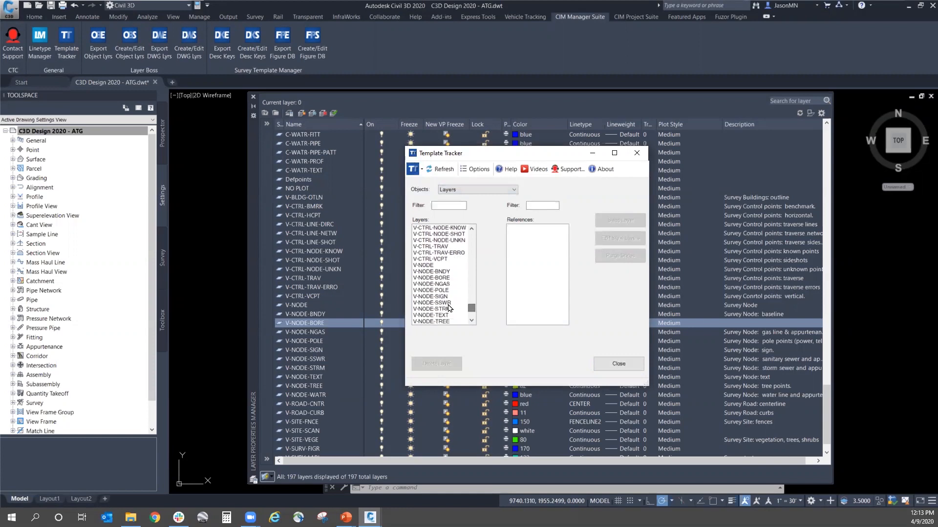
click(440, 277)
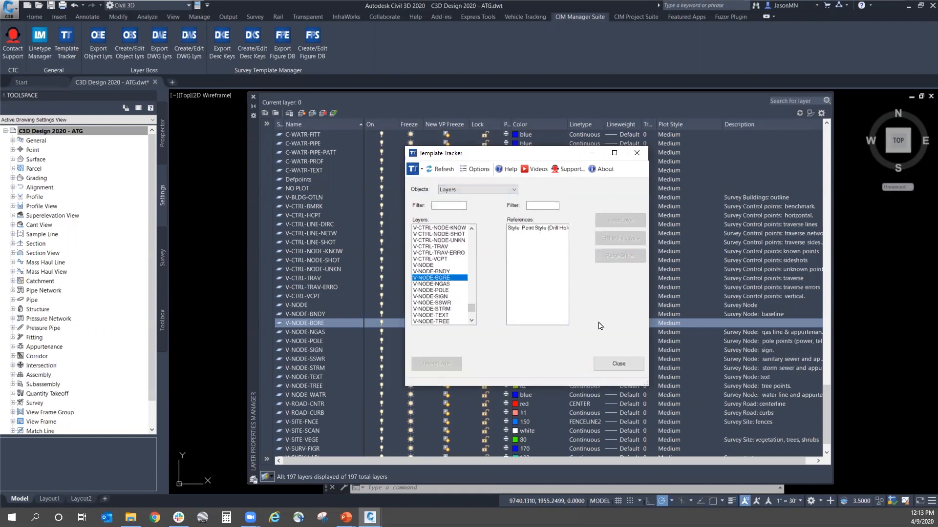
Step: Purge the Drill Hole point style that references V-NODE-BORE, and try to delete the layer
click(530, 228)
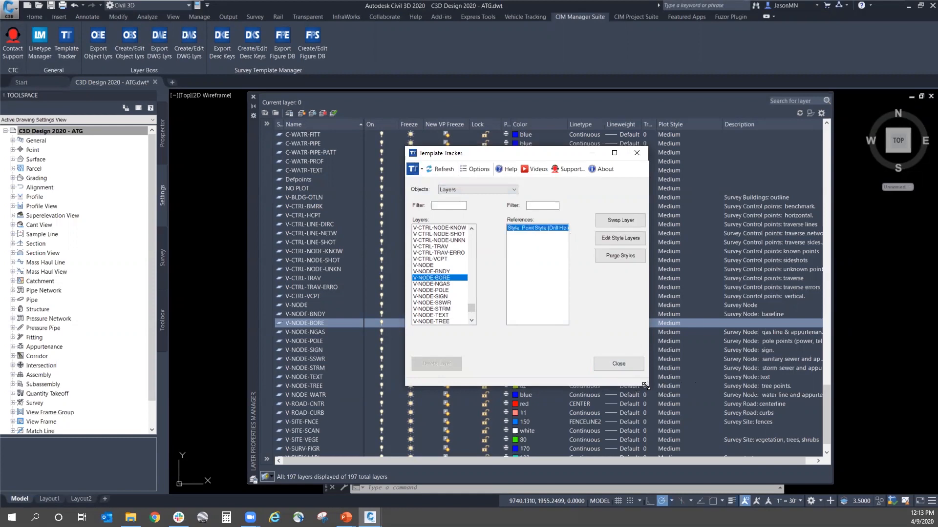
drag(645, 386, 737, 390)
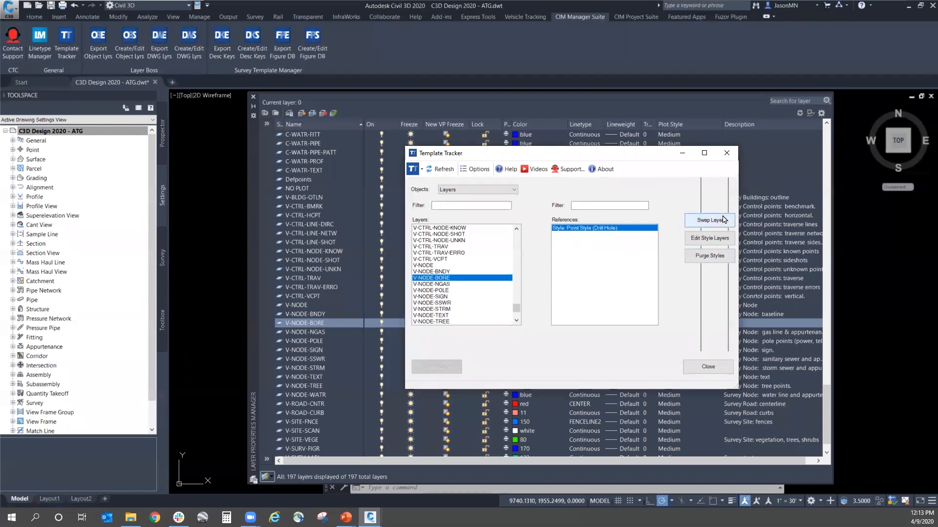
click(715, 256)
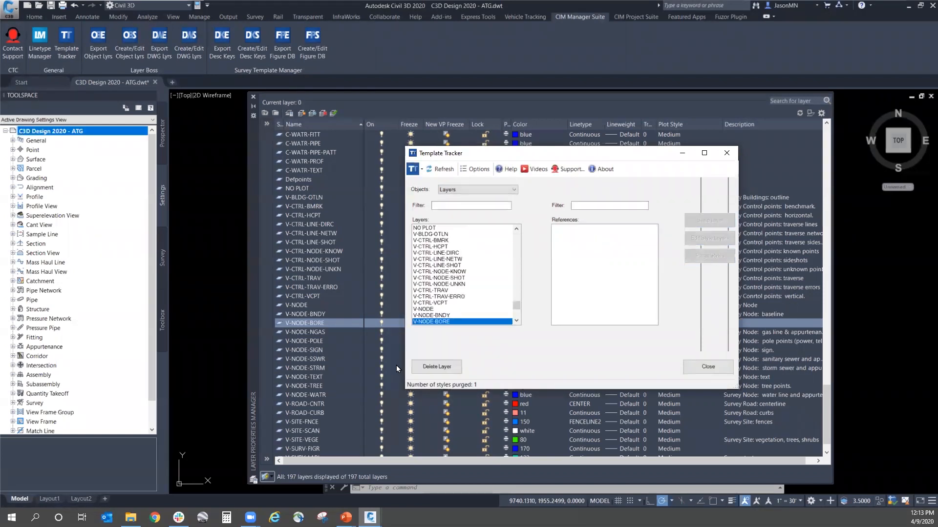
click(430, 369)
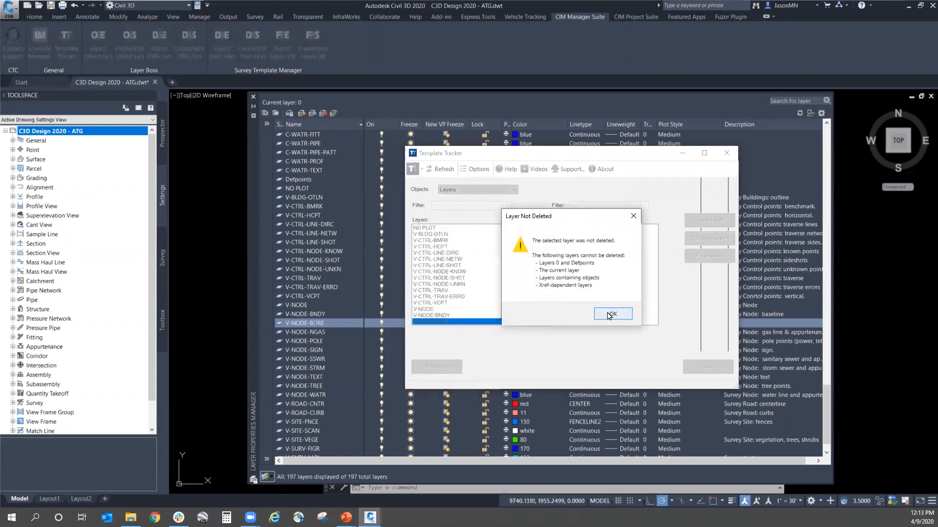
click(608, 315)
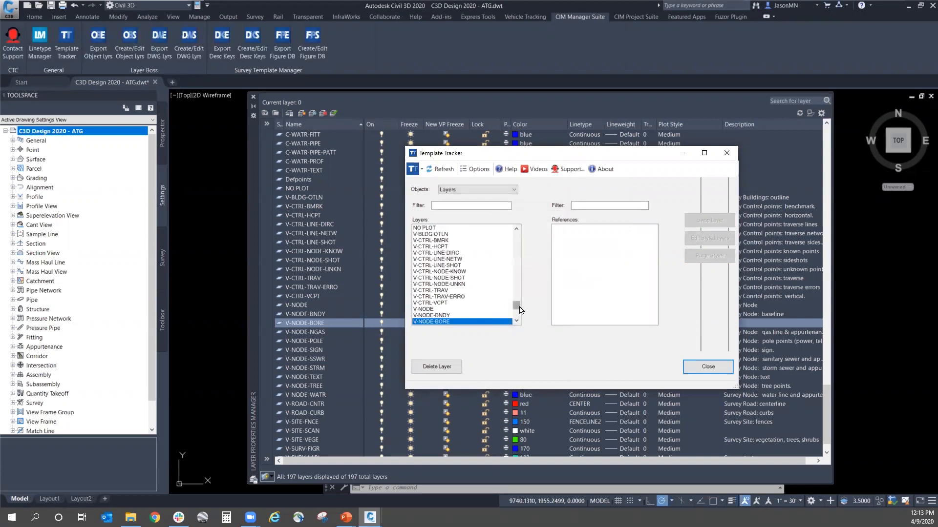
Step: Reposition the Template Tracker window and check what references the C-WATR-APPT layer
drag(598, 156, 568, 161)
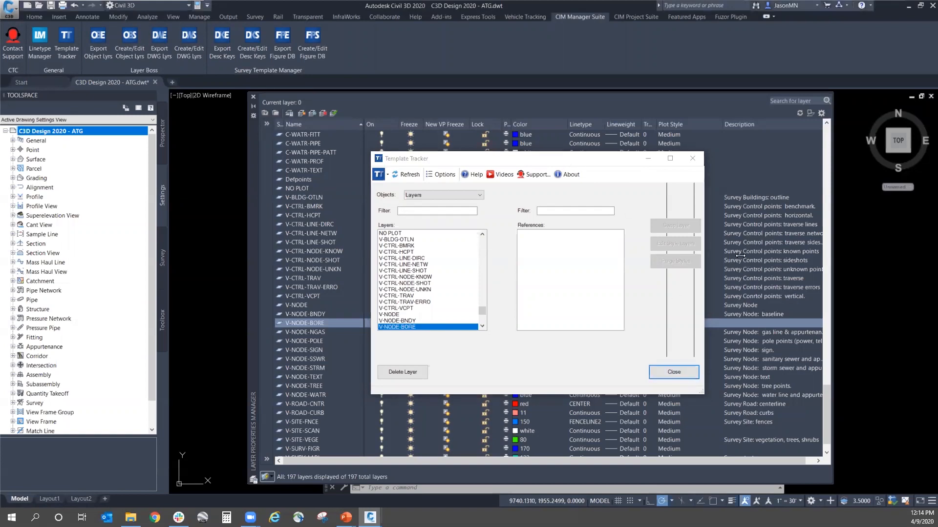
click(489, 159)
click(398, 277)
click(398, 258)
scroll(406, 290, up, 3)
scroll(405, 291, up, 1)
click(401, 277)
click(401, 259)
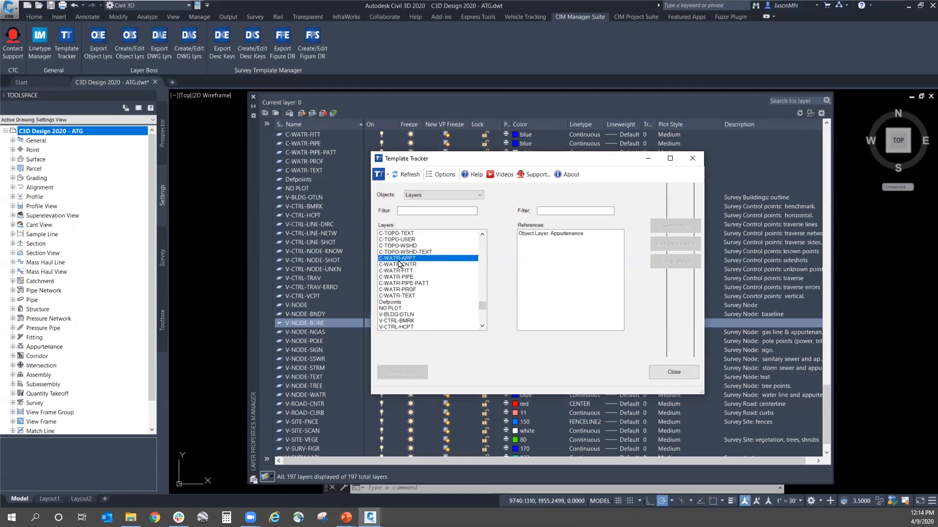
Step: Check what references the C-TOPO-WSHD layer
click(400, 246)
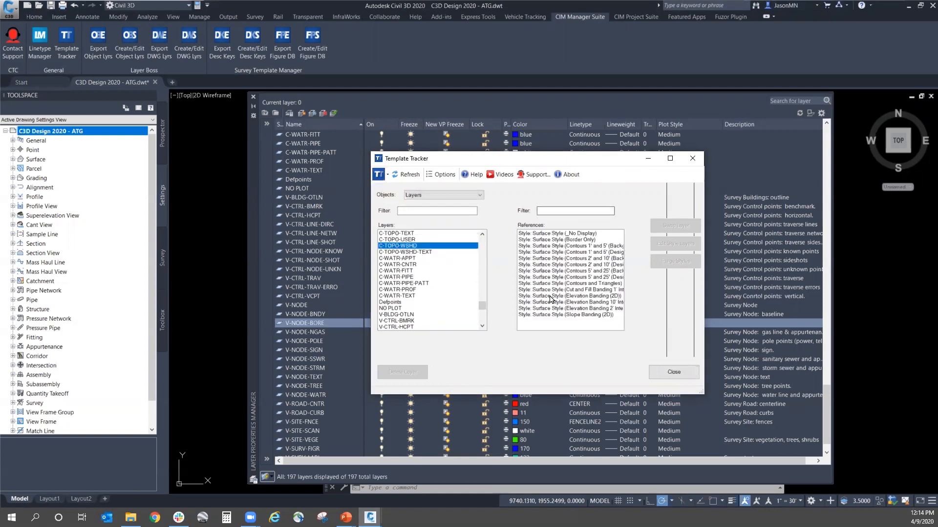
scroll(415, 296, up, 6)
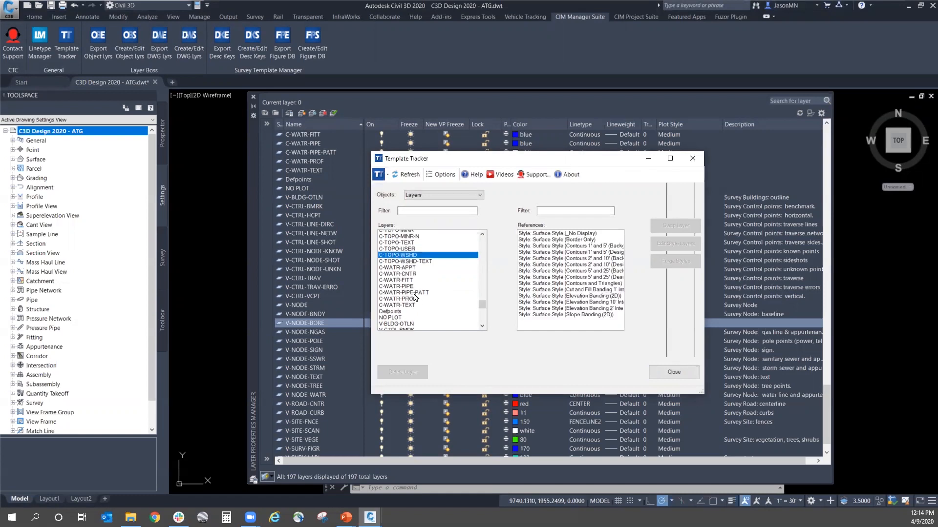
scroll(414, 297, up, 3)
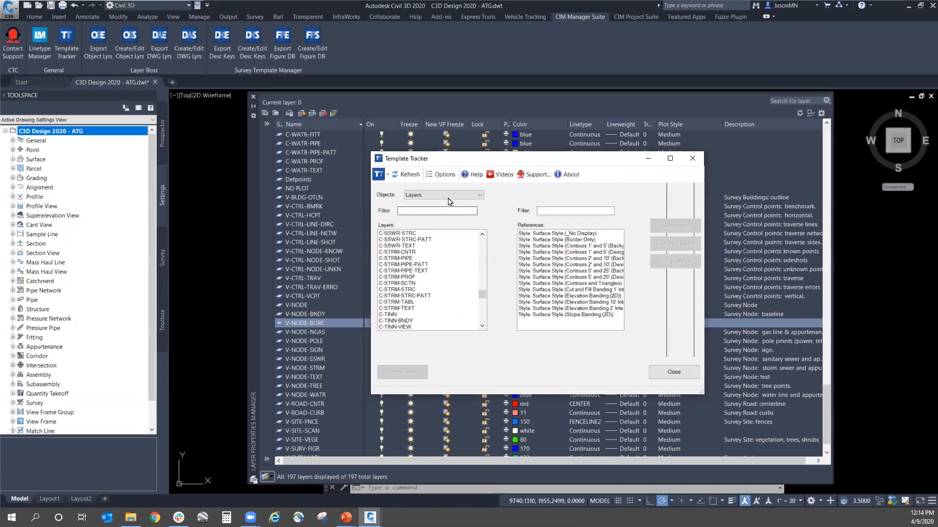
Step: Switch the tracked objects to text styles, dimension styles and multileader styles to see which styles the drawing contains
click(446, 195)
click(445, 209)
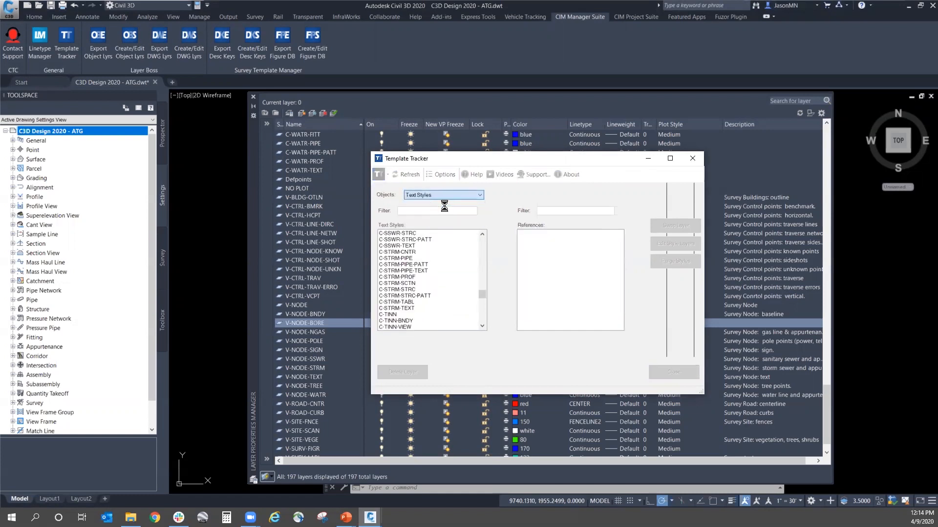
click(443, 196)
click(440, 214)
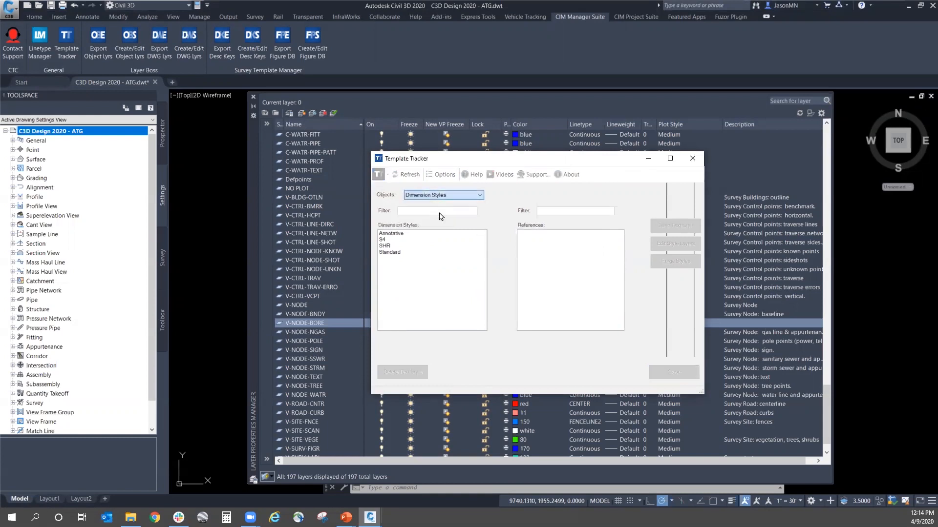
click(450, 196)
click(444, 219)
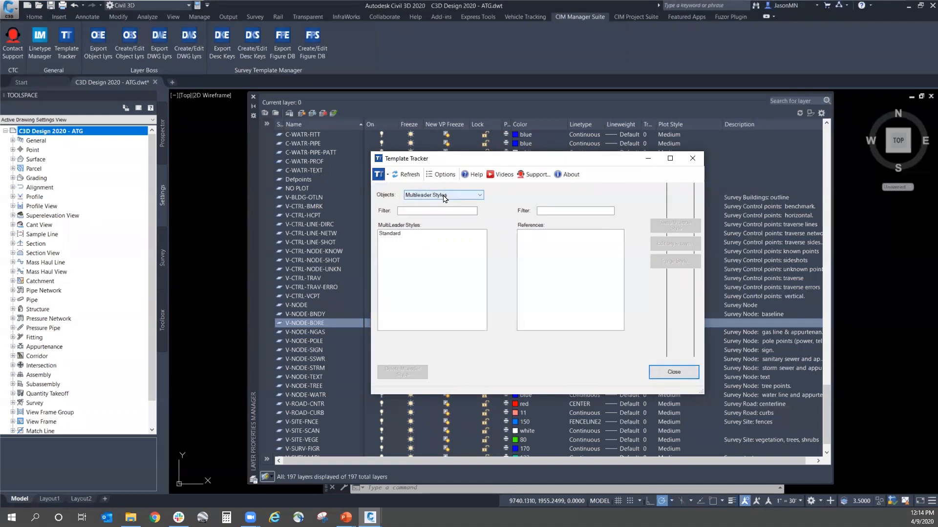
Step: Swap the SHR text style for Standard in all the block references that use it, and delete SHR
click(444, 198)
click(445, 209)
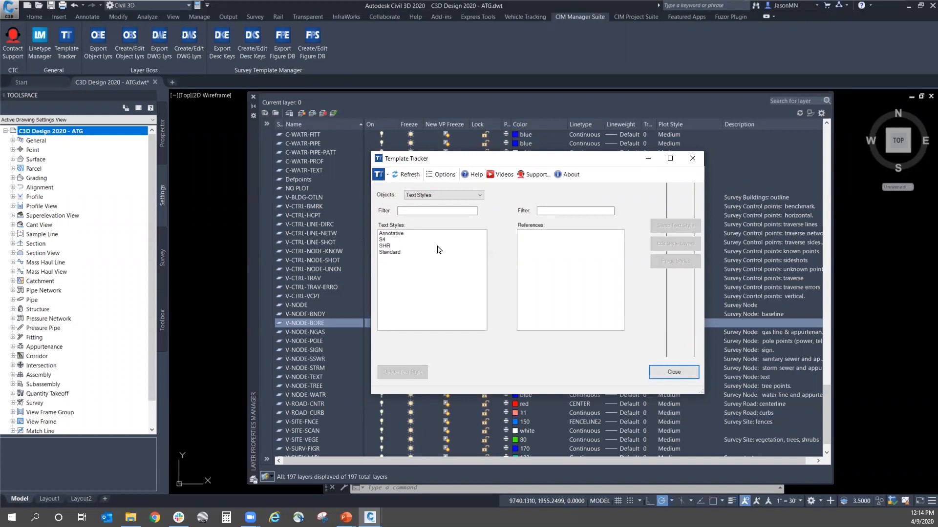
click(395, 246)
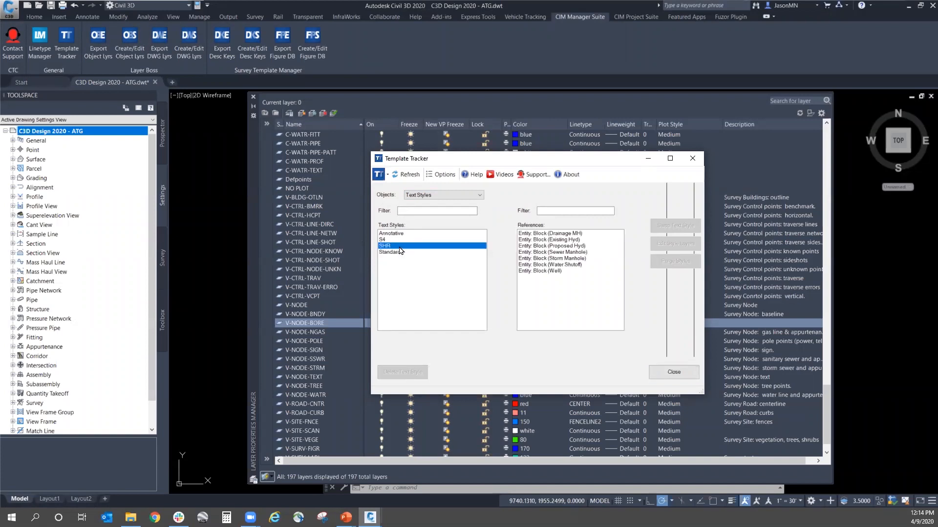
click(550, 234)
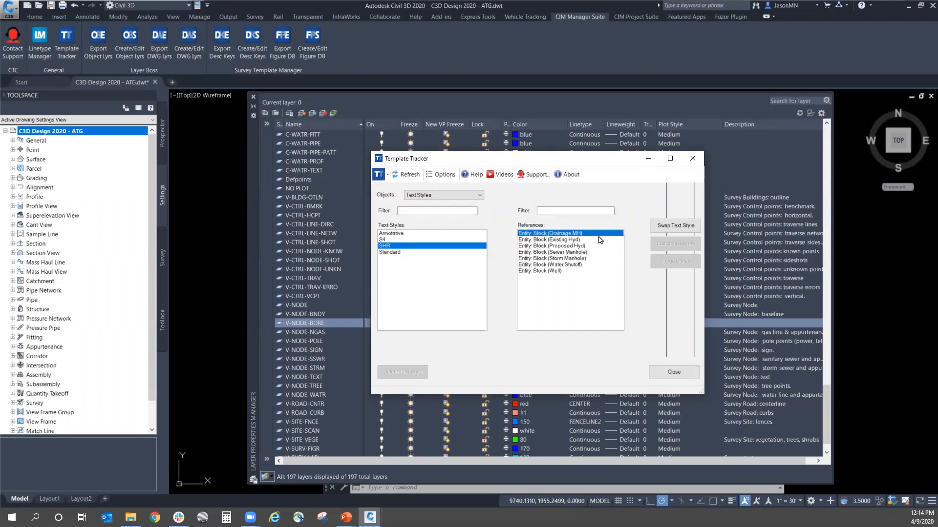
shift+click(532, 271)
click(676, 226)
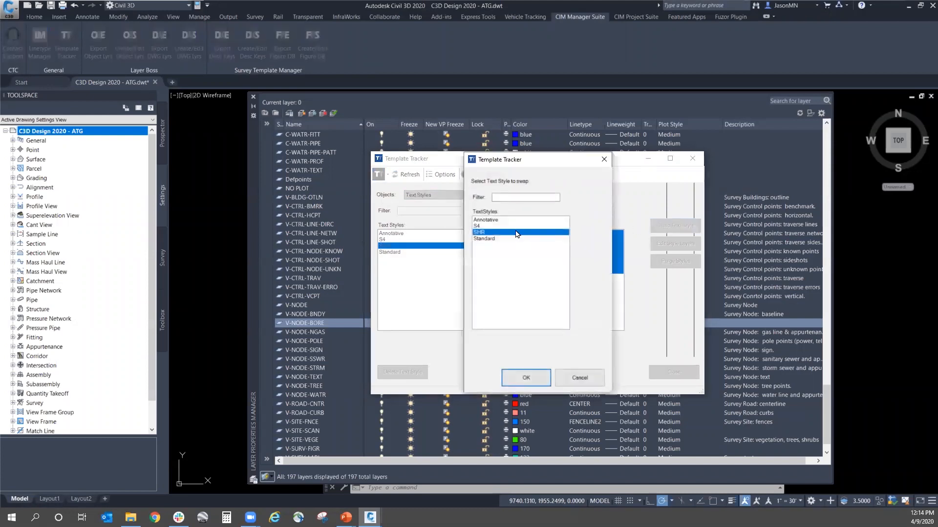
click(485, 239)
click(520, 373)
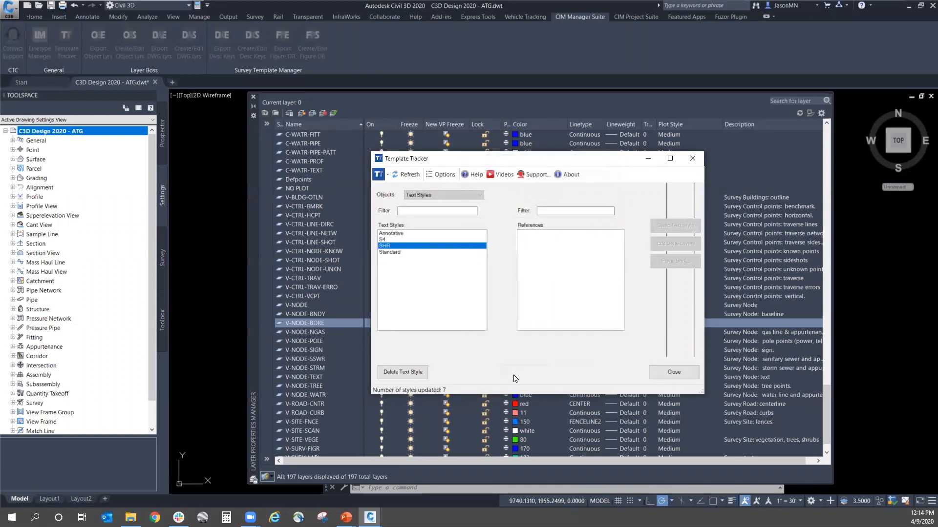
click(390, 374)
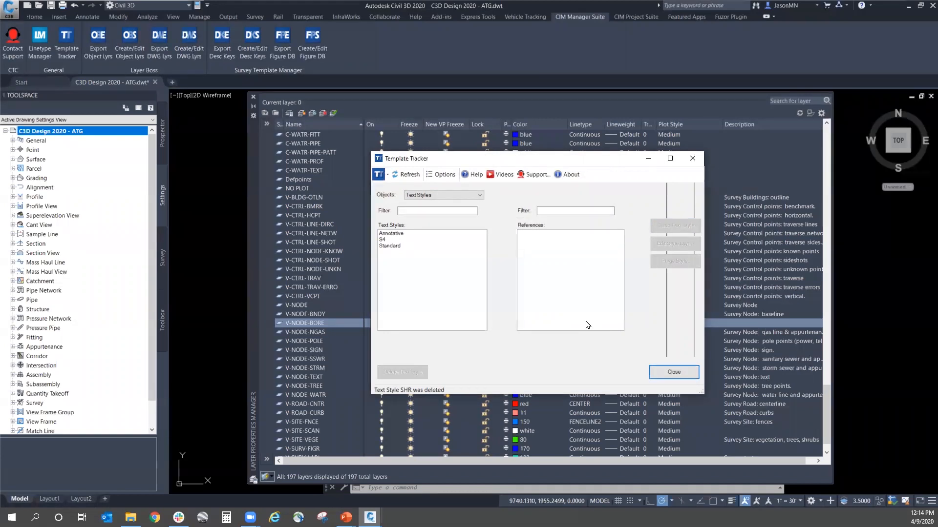
click(660, 375)
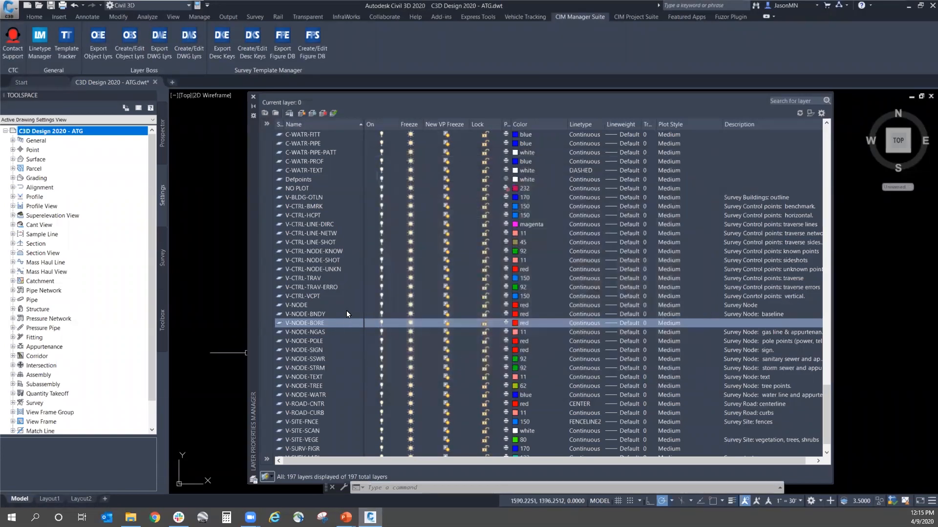
Step: Examine the drawing's layer names and descriptions back up to the start of the layer list
scroll(315, 282, up, 5)
scroll(316, 284, down, 5)
scroll(317, 289, up, 5)
scroll(318, 289, up, 15)
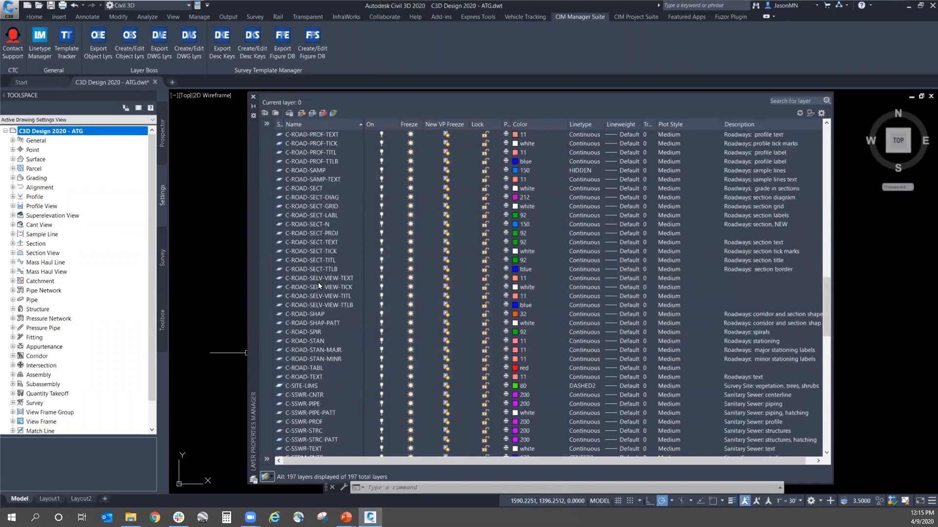
drag(827, 293, 830, 170)
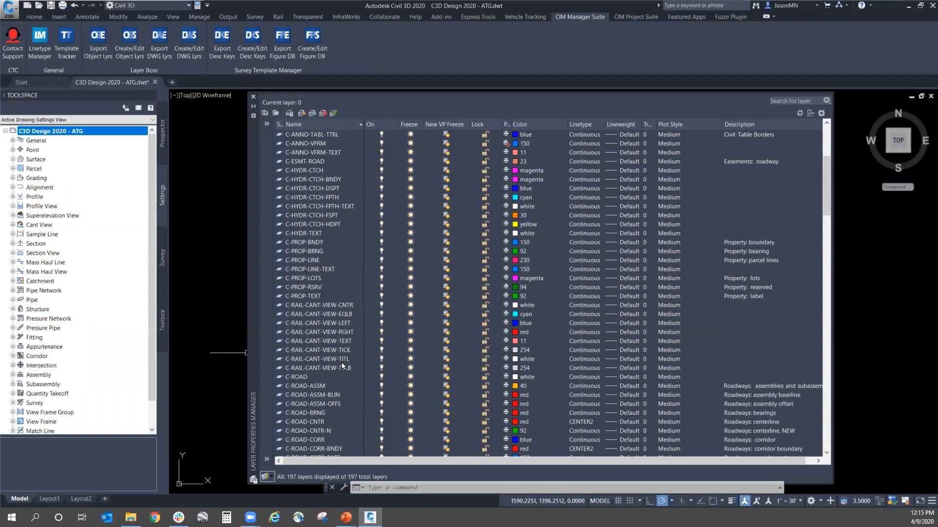
scroll(336, 359, up, 4)
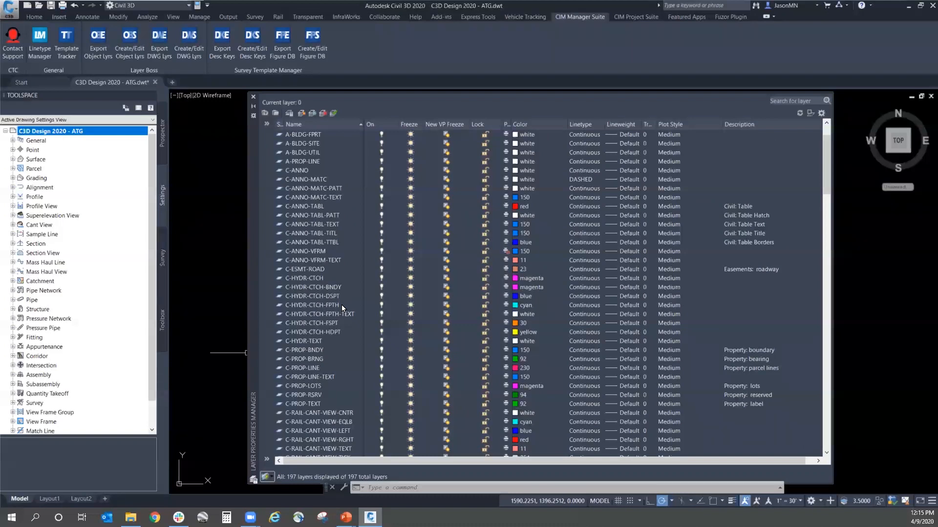
scroll(394, 326, up, 2)
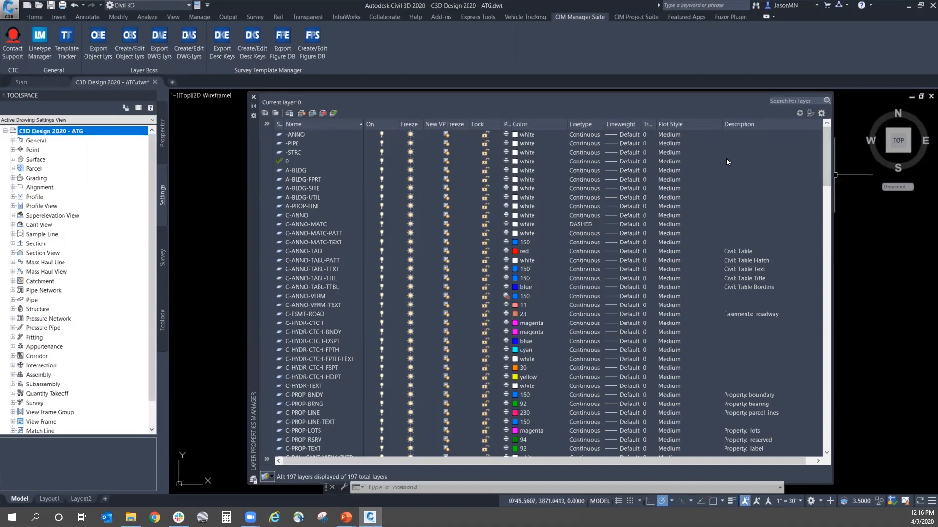
Step: Set the description of the C-HYDR-CTCH-DSPT layer to "ergag"
click(737, 323)
click(732, 323)
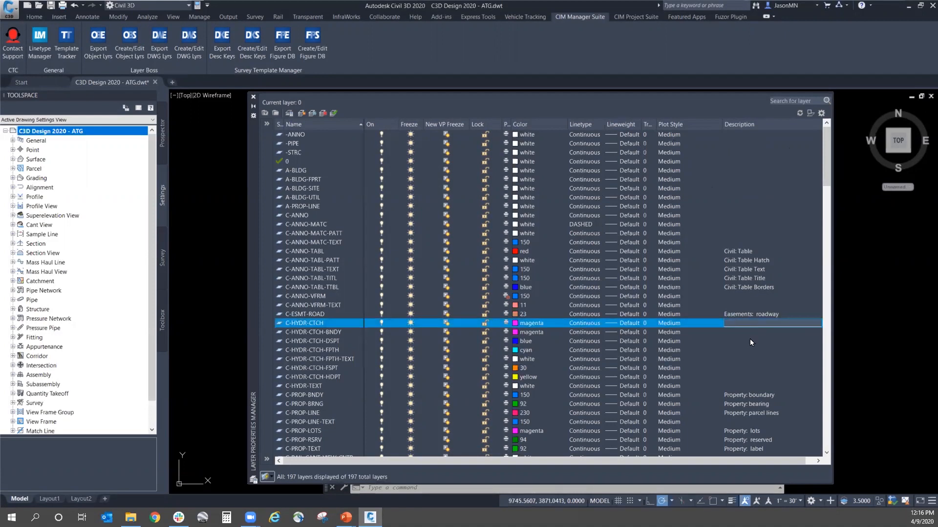
click(745, 340)
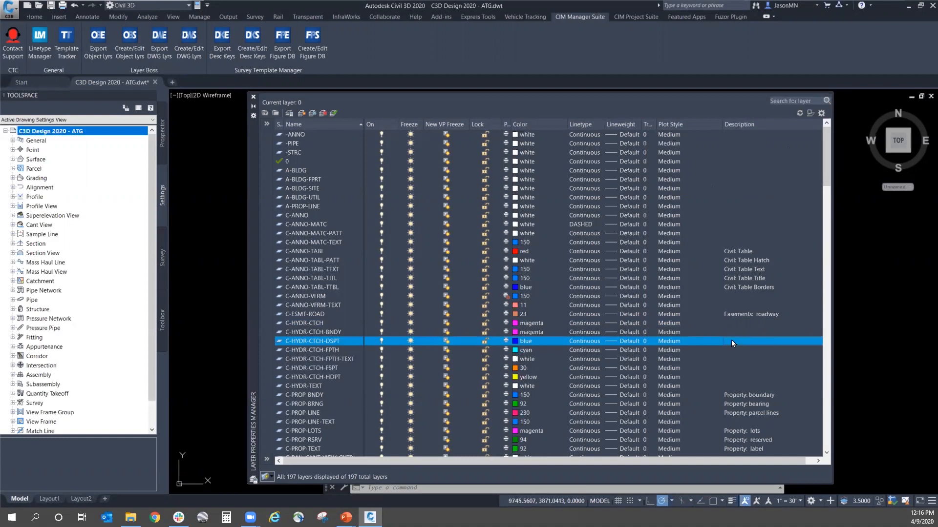
click(728, 353)
click(731, 343)
click(729, 343)
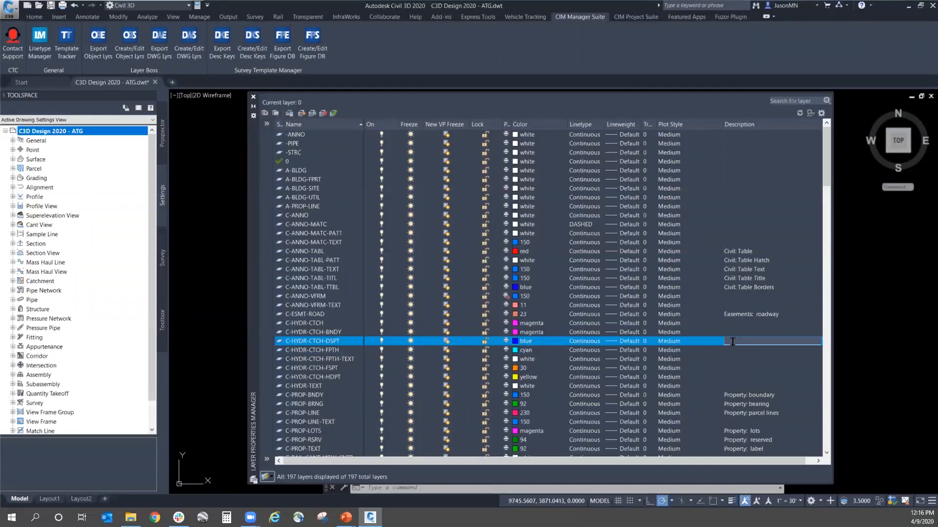
text(ergac)
click(739, 351)
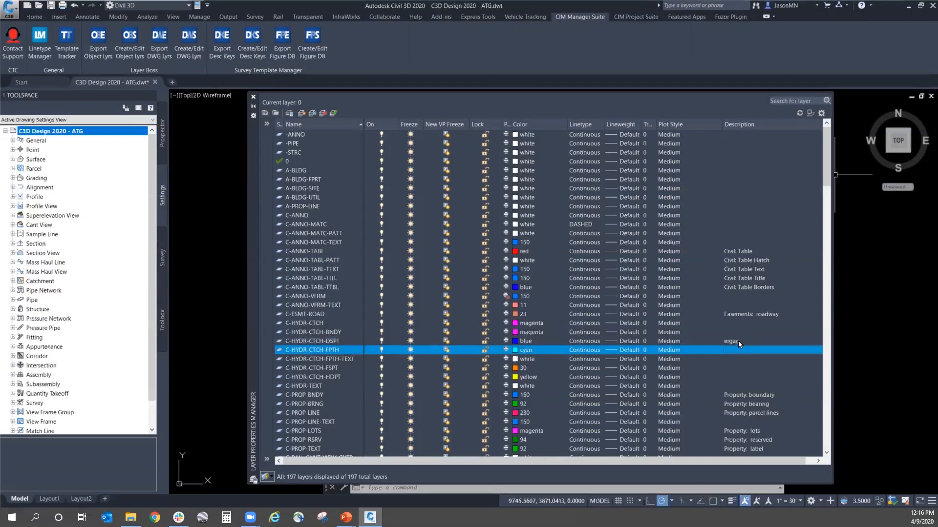
Step: Open the C-HYDR-CTCH-DSPT layer's description for editing with Change Description, and leave it without entering new text
right_click(738, 341)
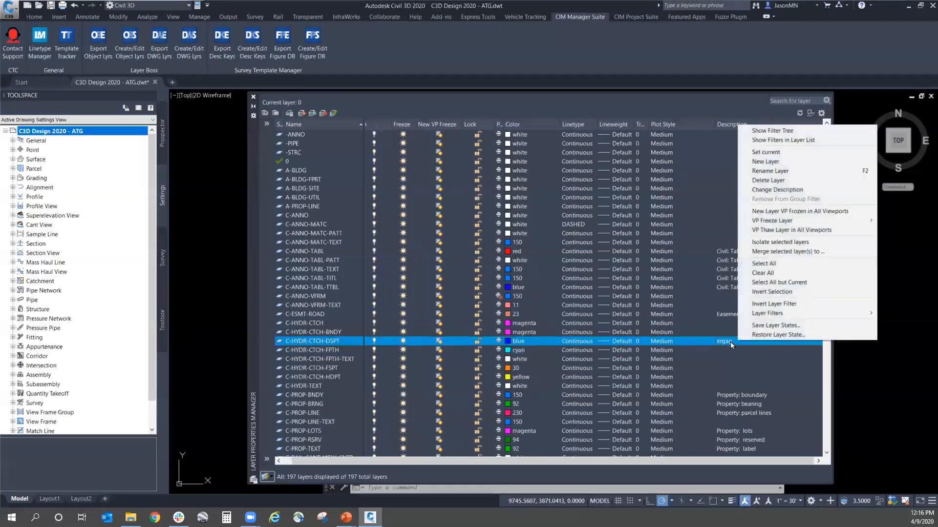
click(791, 190)
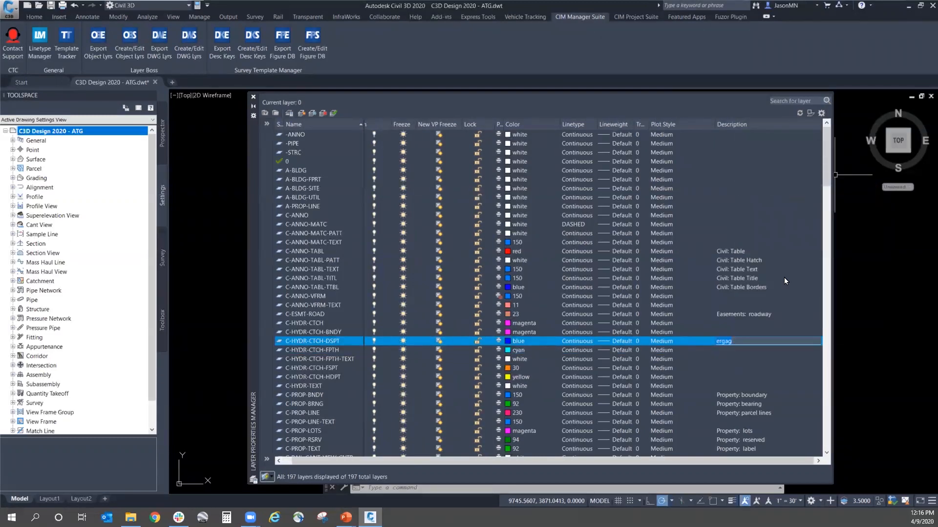
click(738, 351)
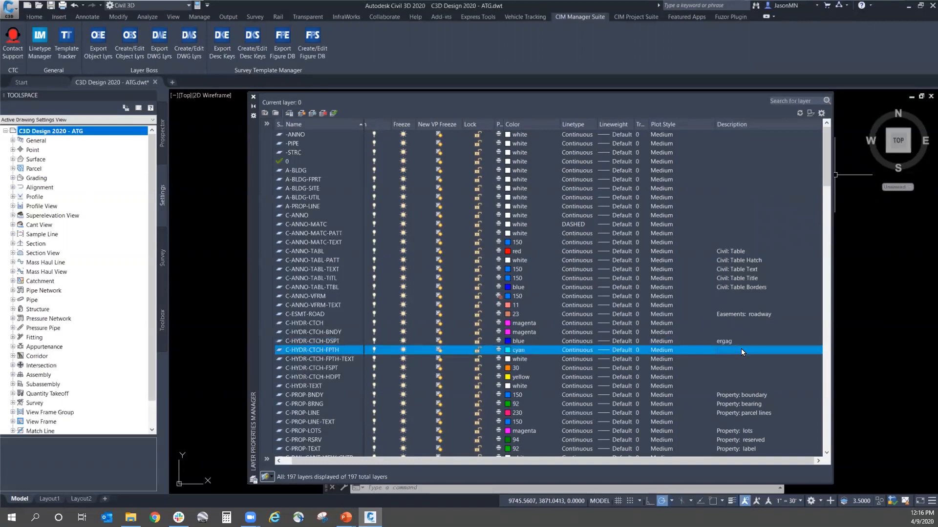
scroll(740, 347, down, 4)
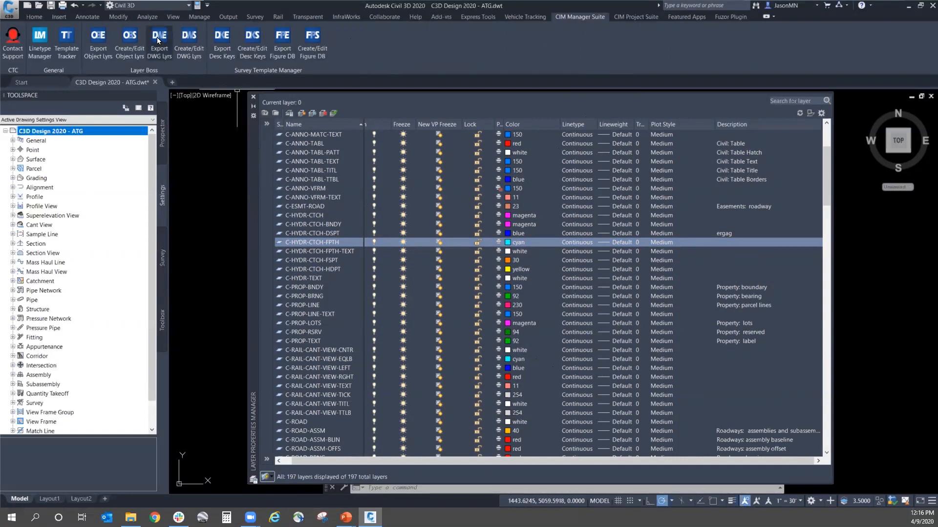
Step: Close the layer palette and bring up the Layer Boss window for exporting drawing layers
click(253, 97)
click(353, 236)
click(203, 122)
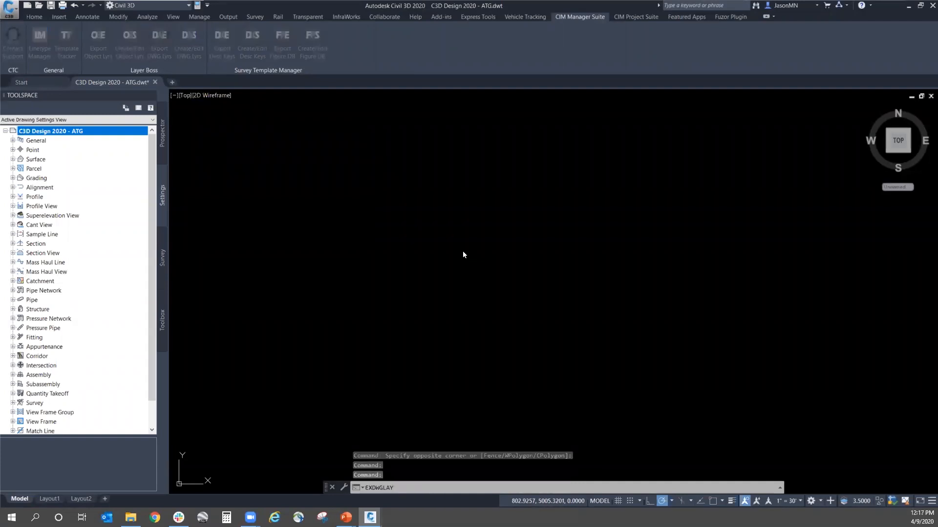
mouse_move(370, 517)
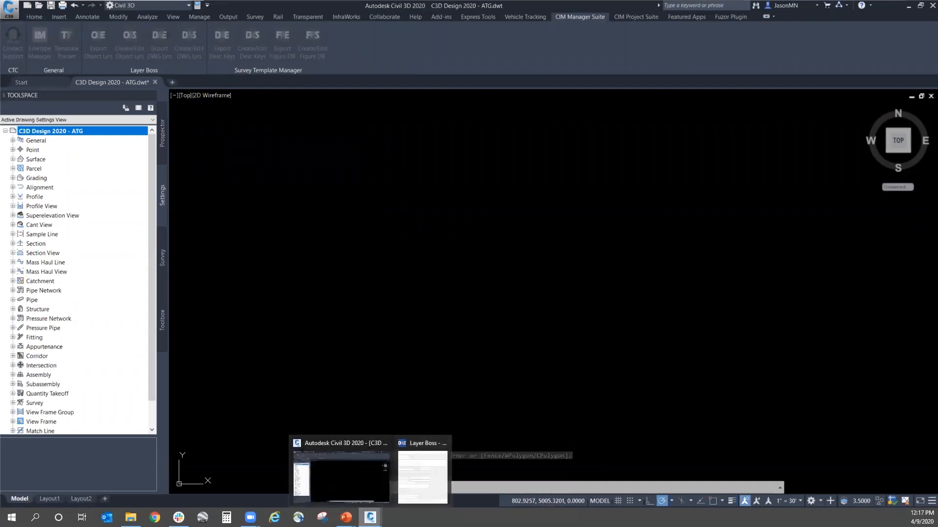
right_click(426, 463)
click(458, 446)
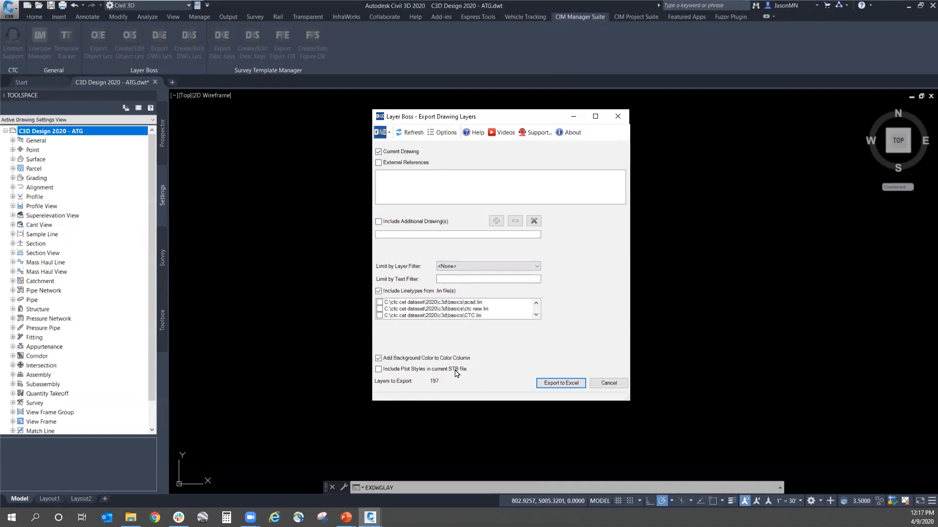
Step: Export the current drawing's layers to Excel as Layers Properties Manager.xlsx on the Desktop, and open the workbook
click(564, 383)
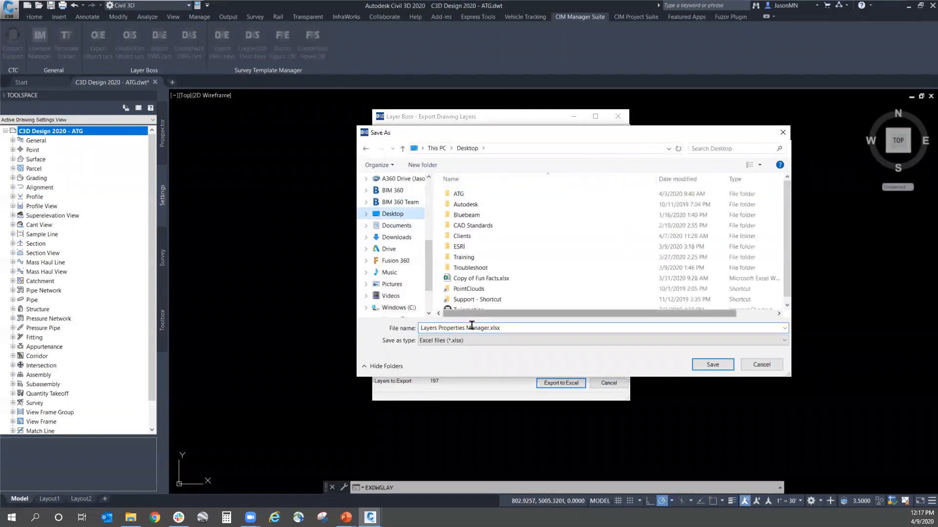
click(714, 364)
click(516, 295)
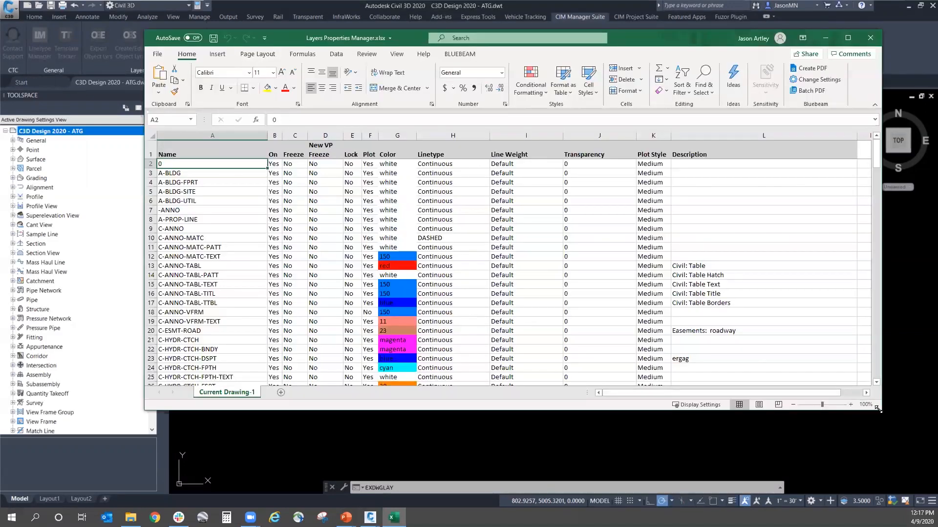
Step: Enlarge the workbook window slightly and check the Description column for layers whose description is blank
drag(878, 410, 865, 436)
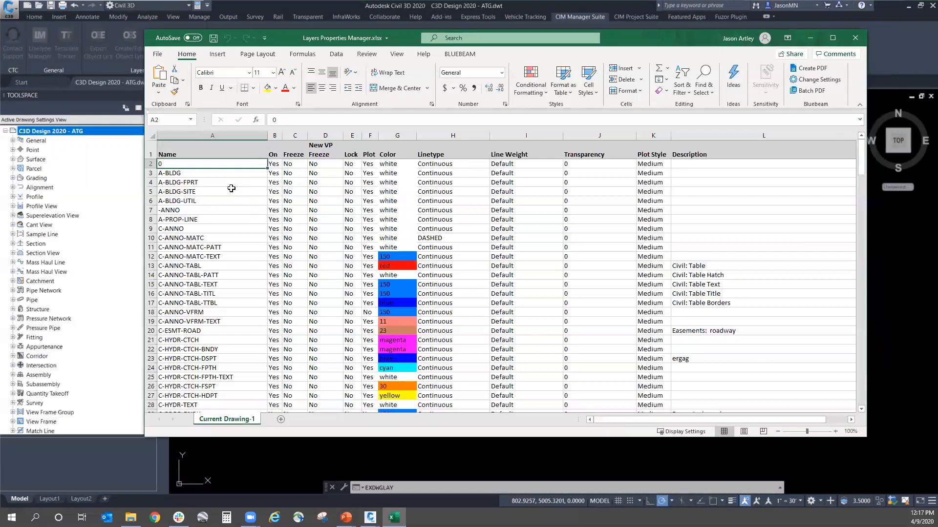
scroll(309, 293, down, 4)
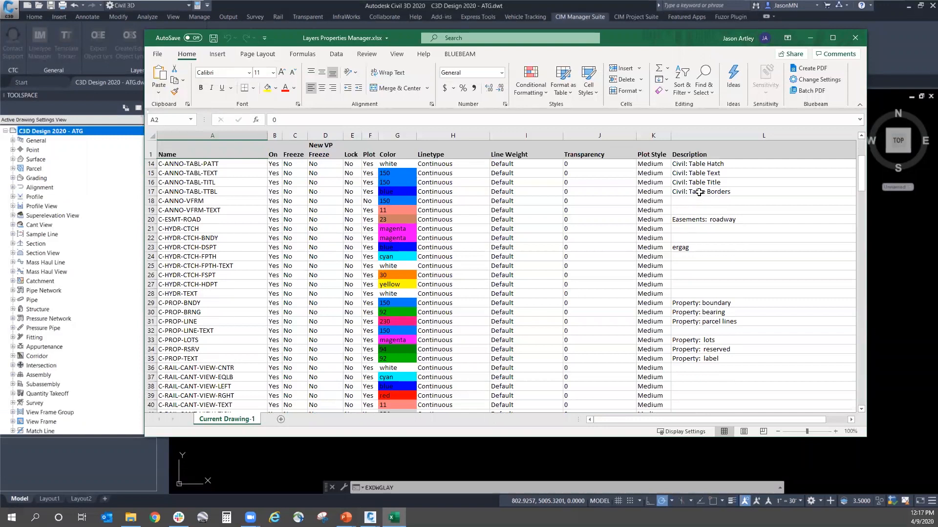
click(696, 201)
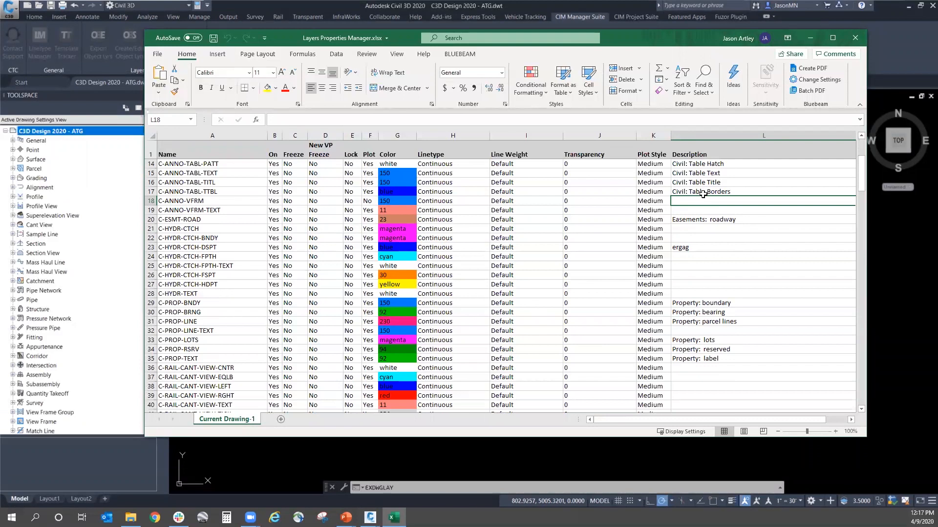
scroll(711, 318, down, 4)
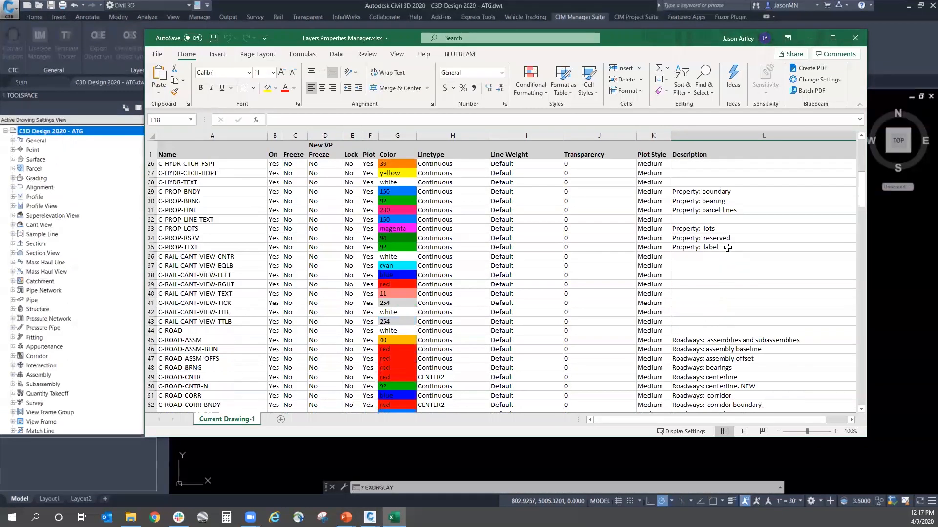
click(703, 255)
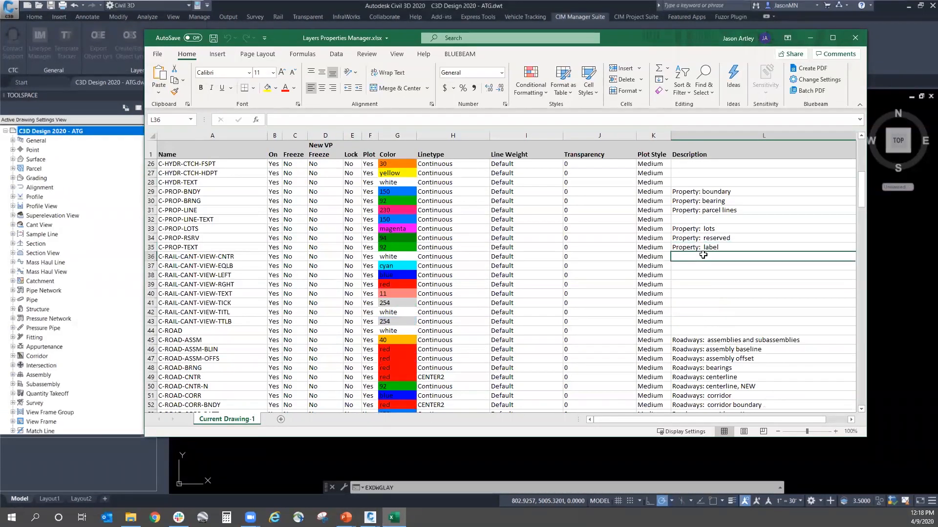
Step: Enter "Railway:" as the description of C-RAIL-CANT-VIEW-CNTR and fill it down through the C-ROAD row
text(Railway)
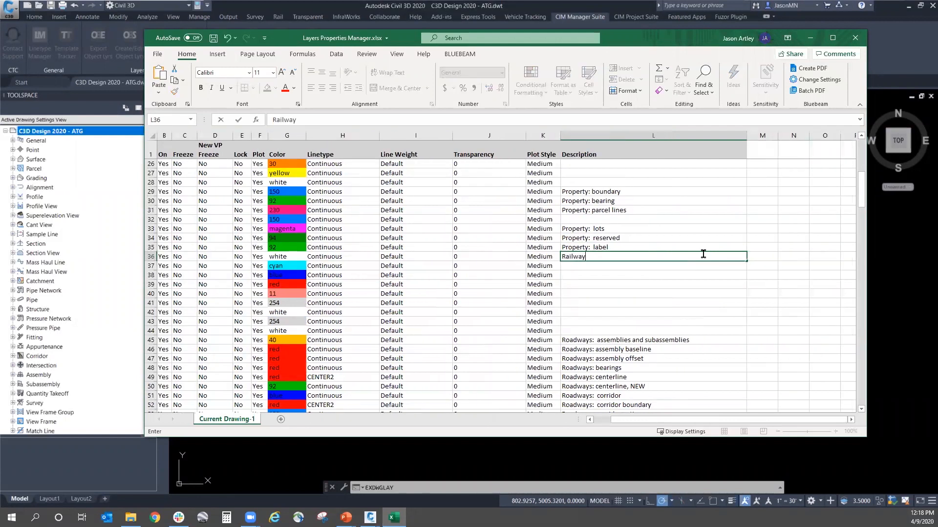
text(:)
key(Return)
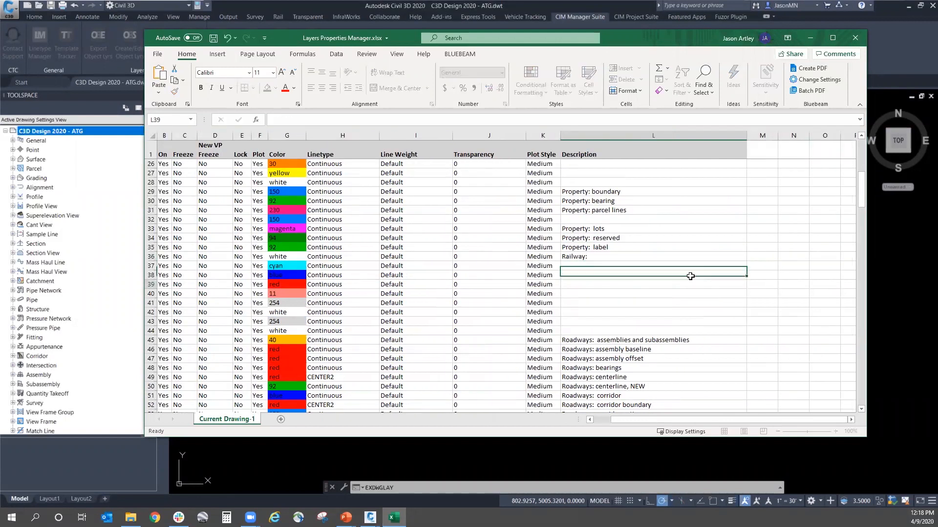
click(655, 259)
drag(746, 261, 733, 332)
click(614, 258)
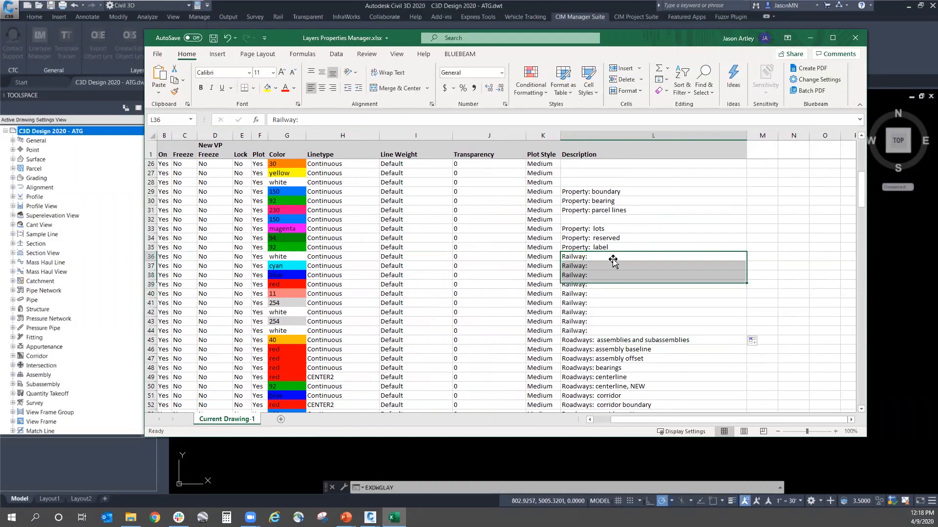
Step: Check the layer descriptions down to the end of the list and save the workbook
drag(648, 421, 616, 424)
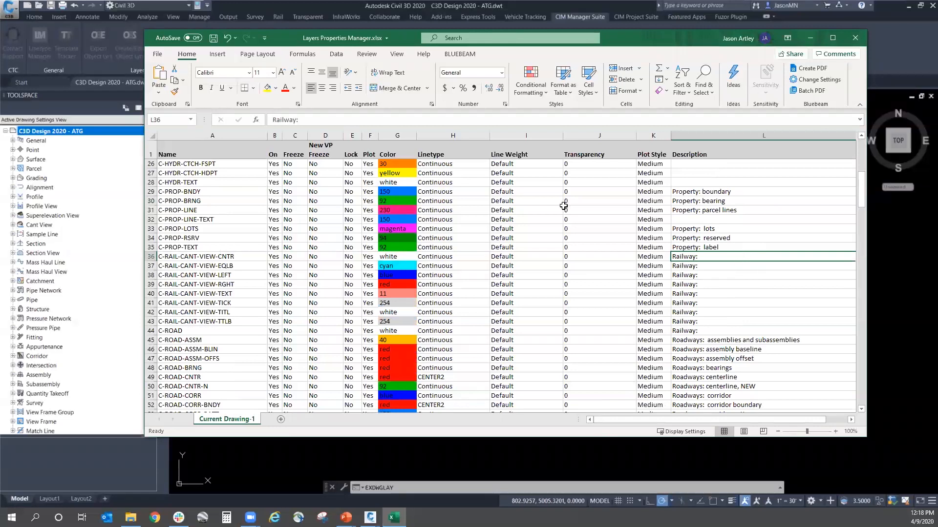
click(408, 119)
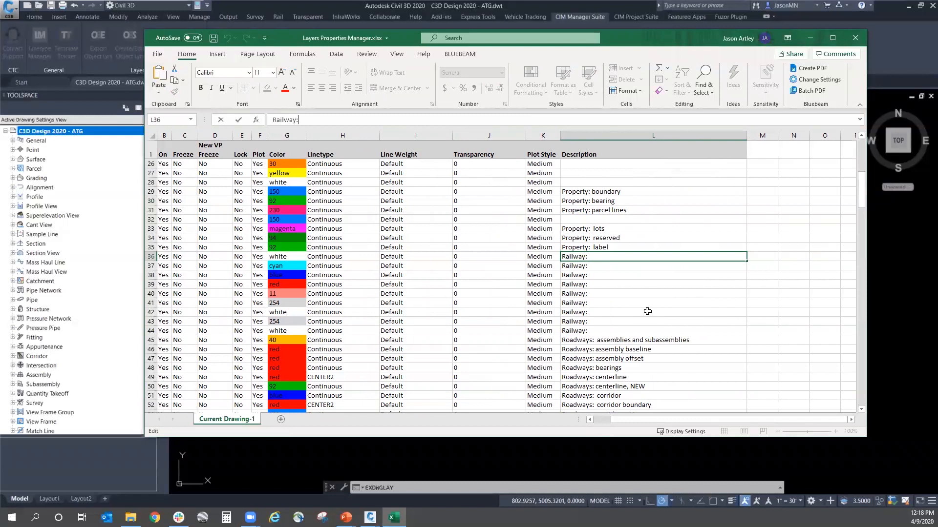
scroll(652, 318, down, 8)
scroll(652, 361, down, 1)
drag(629, 420, 592, 421)
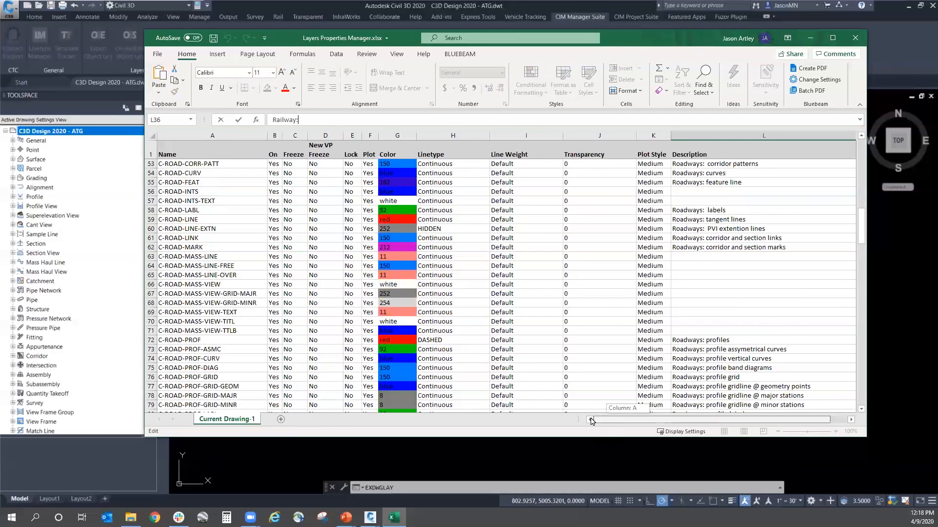
scroll(332, 267, down, 5)
scroll(332, 266, down, 10)
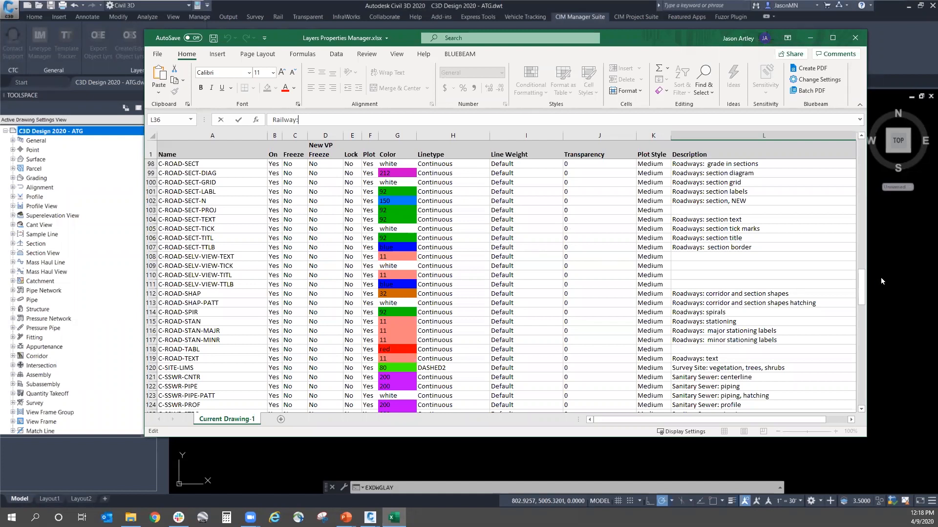
drag(861, 281, 857, 378)
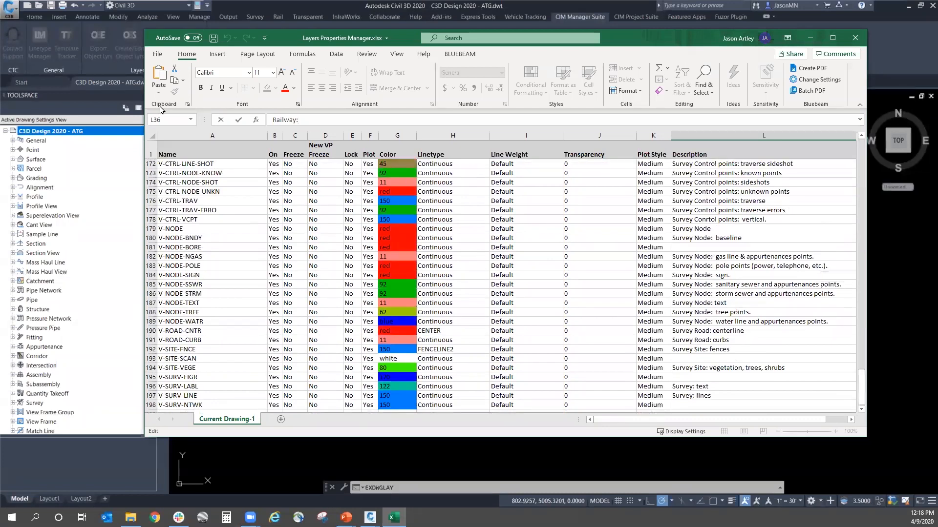
click(213, 38)
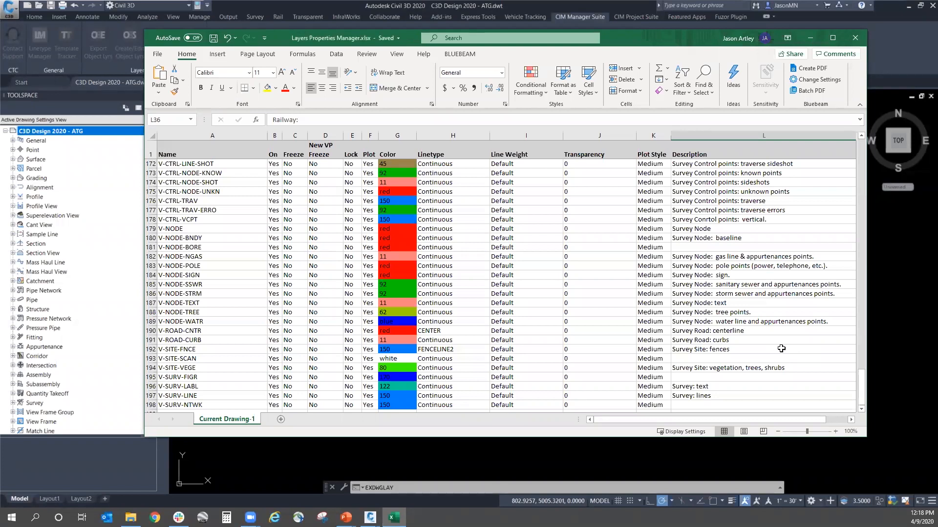
Step: Look over the names, colors and descriptions of the layers at the beginning of the list
scroll(777, 348, up, 15)
scroll(724, 369, up, 20)
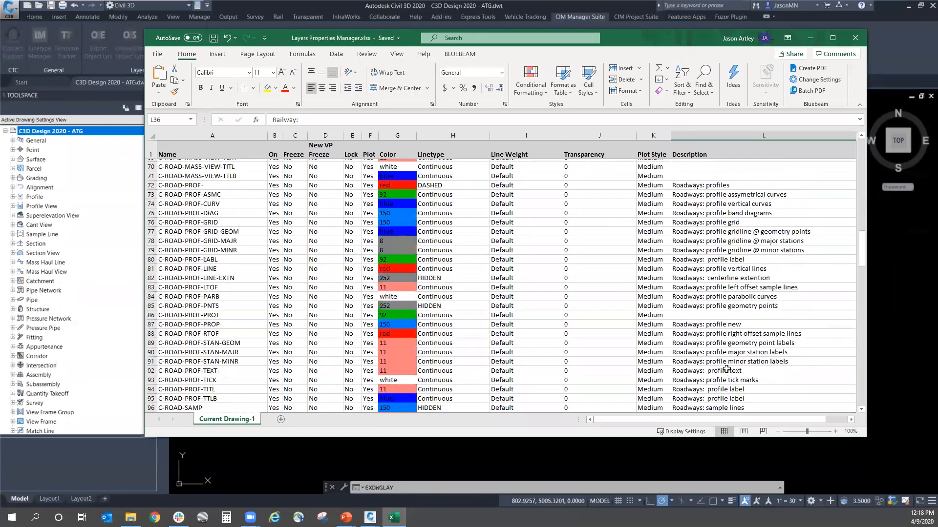
scroll(724, 370, up, 10)
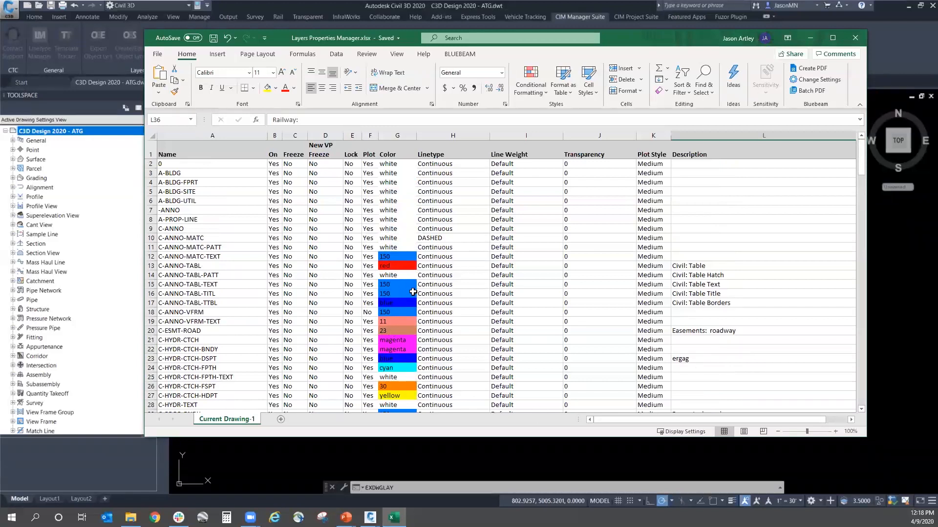
scroll(410, 288, down, 5)
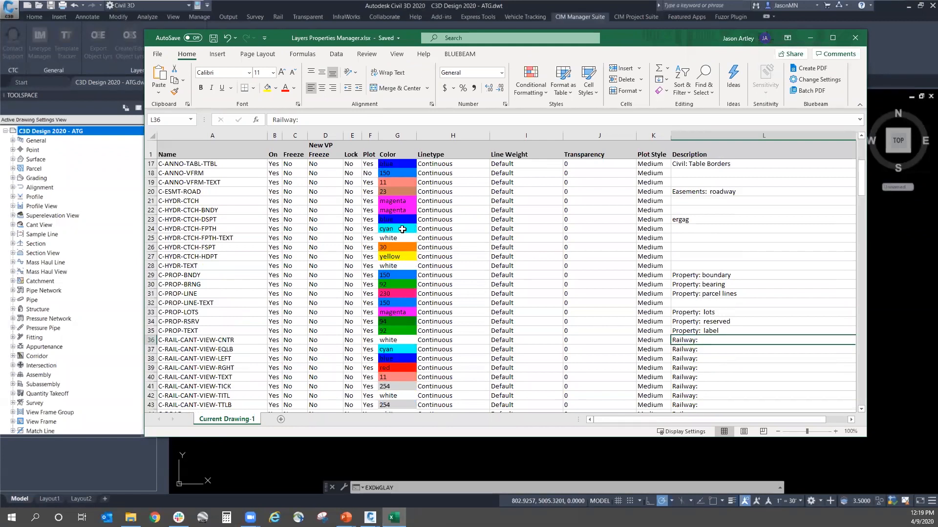
scroll(442, 309, up, 5)
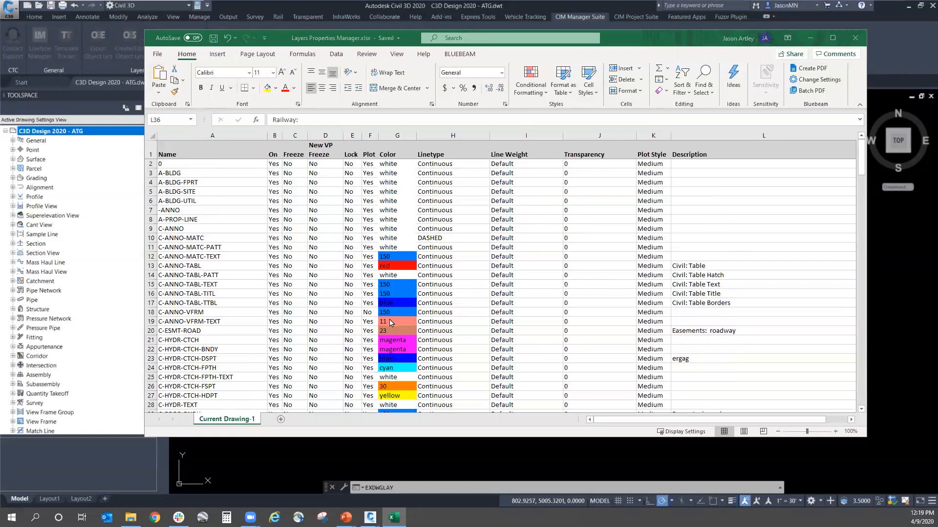
click(191, 175)
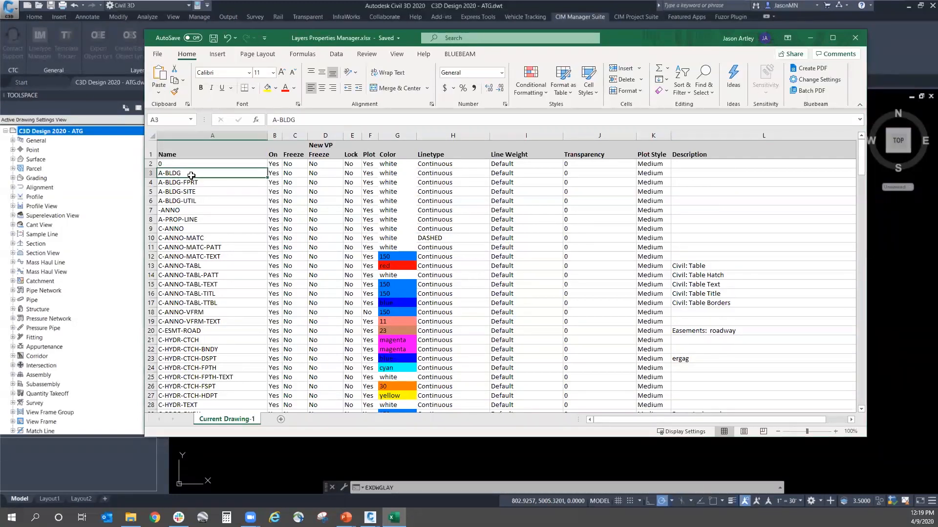
shift+click(186, 199)
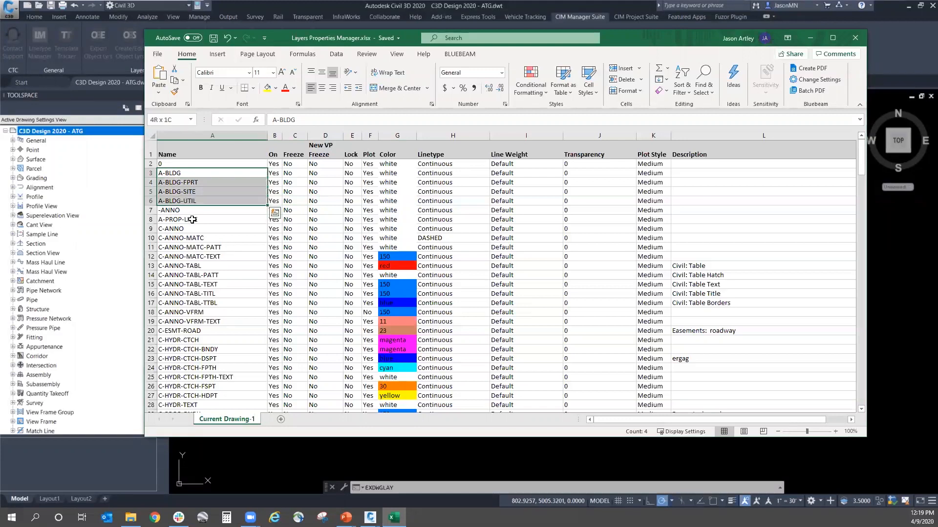
right_click(205, 193)
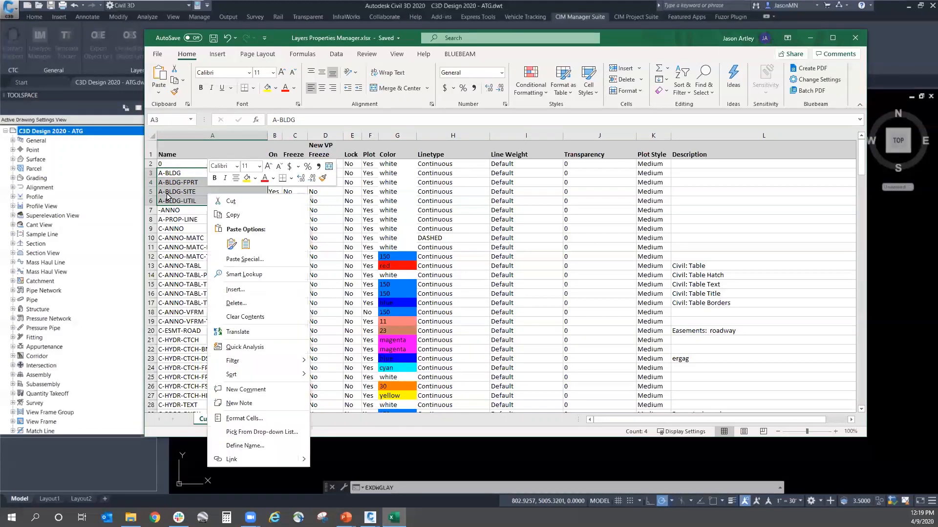
click(147, 173)
Step: Delete the entire rows of the four A-BLDG layers and the A-PROP-LINE layer
drag(149, 173, 151, 201)
right_click(150, 191)
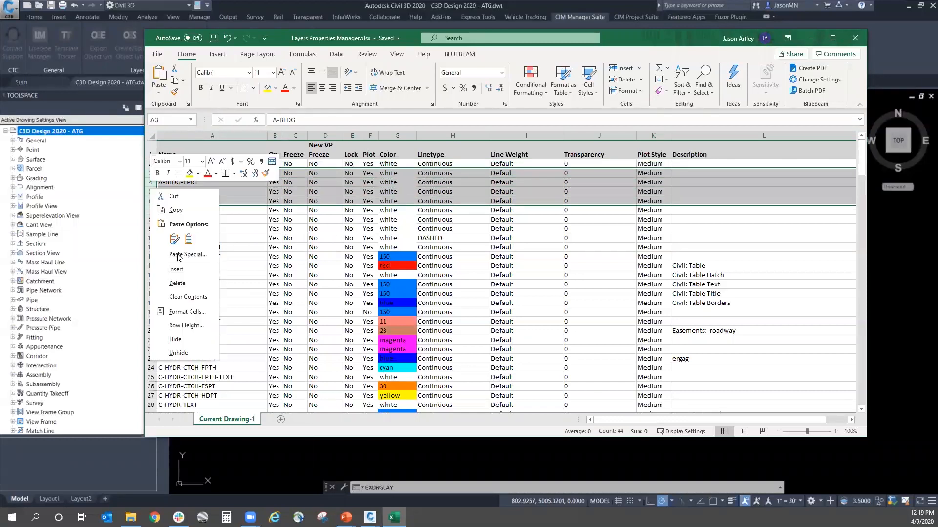
click(188, 283)
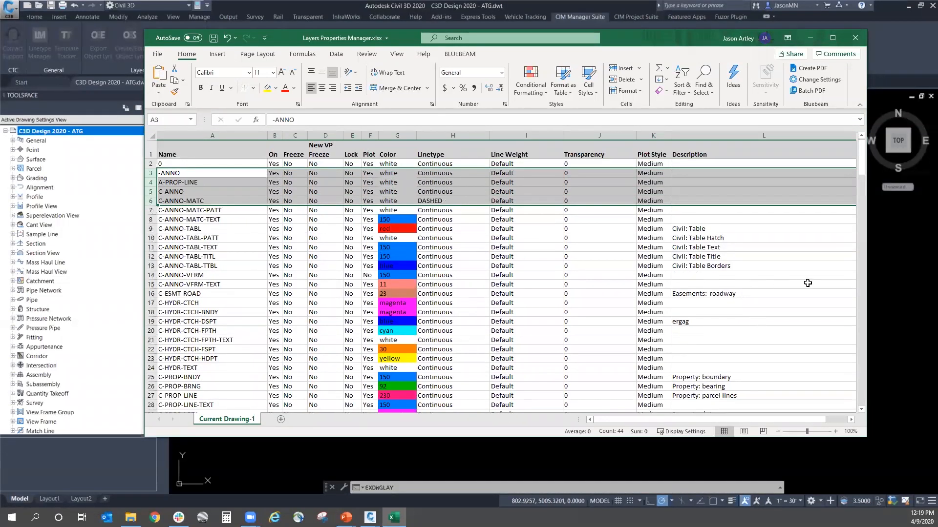
right_click(150, 182)
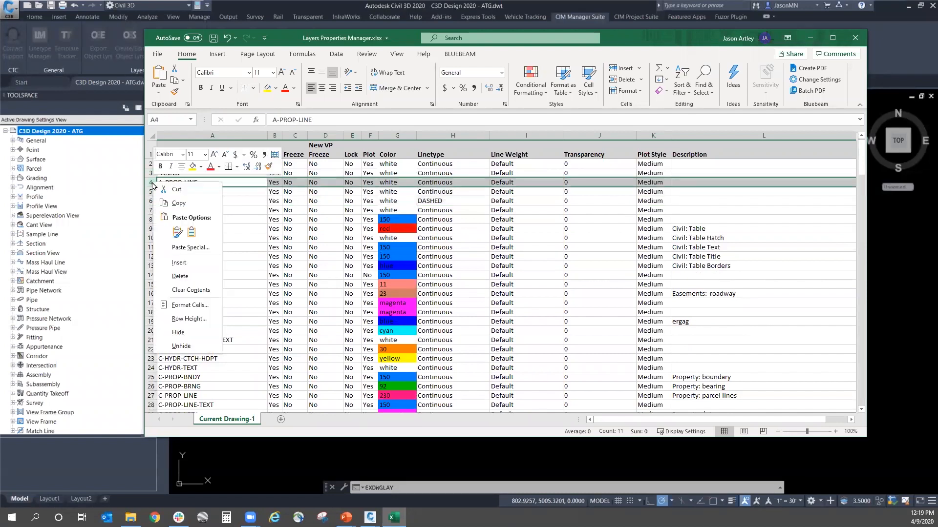
click(188, 277)
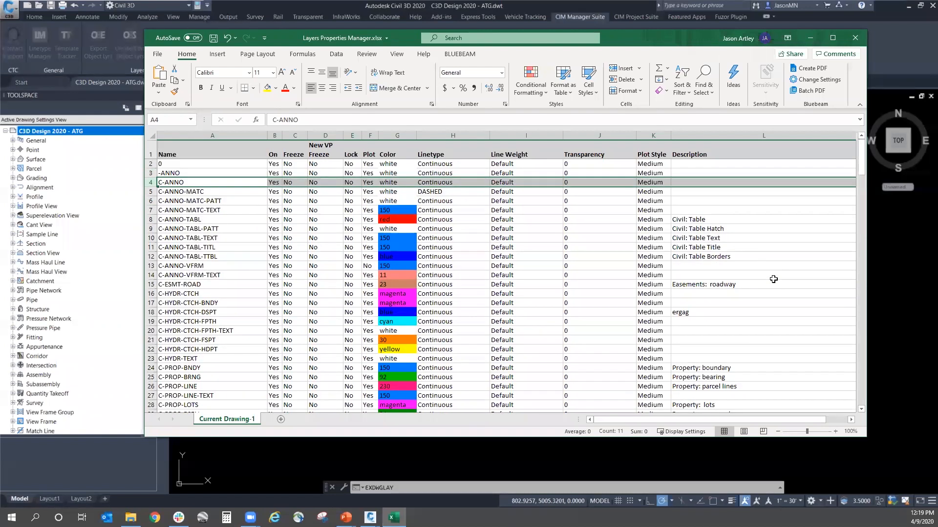
Step: Copy C-PROP-LINE's color 230 down the Color column through the C-ROAD-BRNG row
scroll(824, 314, down, 7)
scroll(824, 314, up, 7)
scroll(607, 295, down, 6)
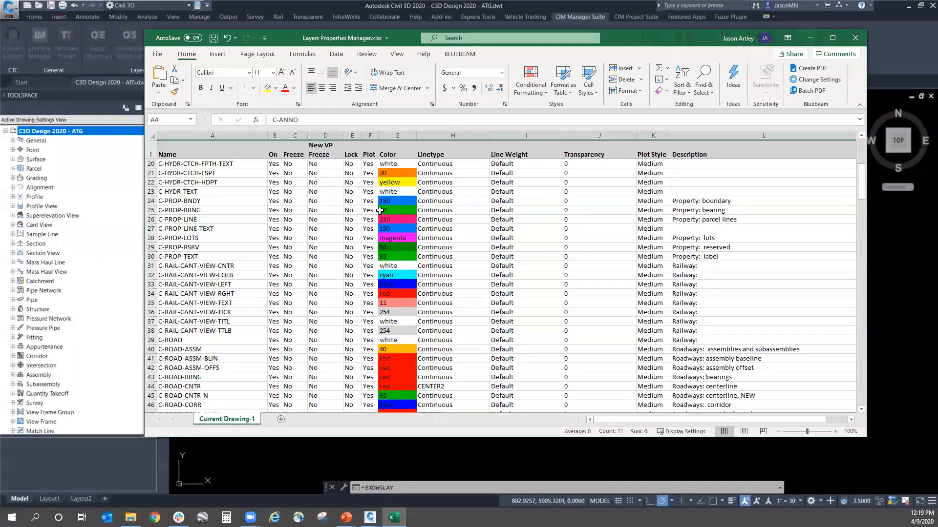
click(399, 212)
click(401, 219)
key(ctrl+c)
drag(400, 219, 401, 385)
key(ctrl+v)
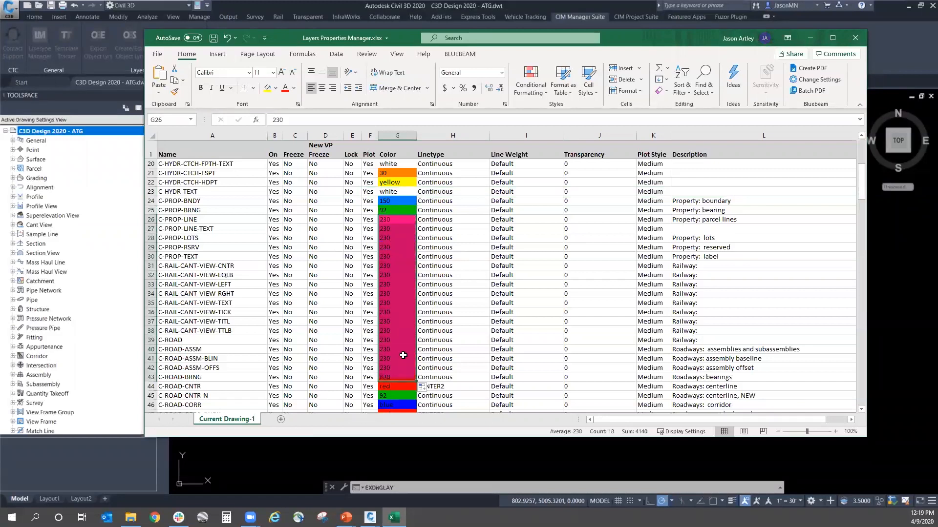
click(787, 258)
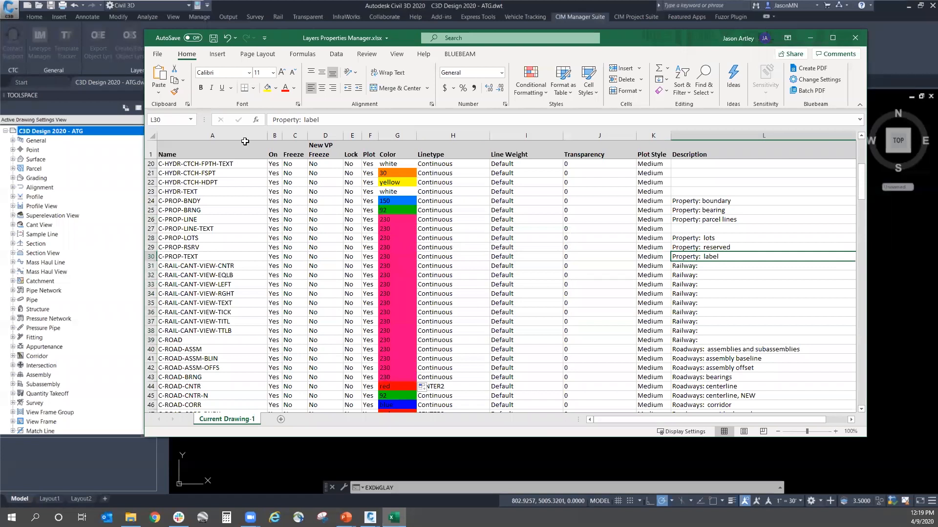
Step: Save and close the workbook, and dismiss the Layer Boss export window in Civil 3D
click(214, 38)
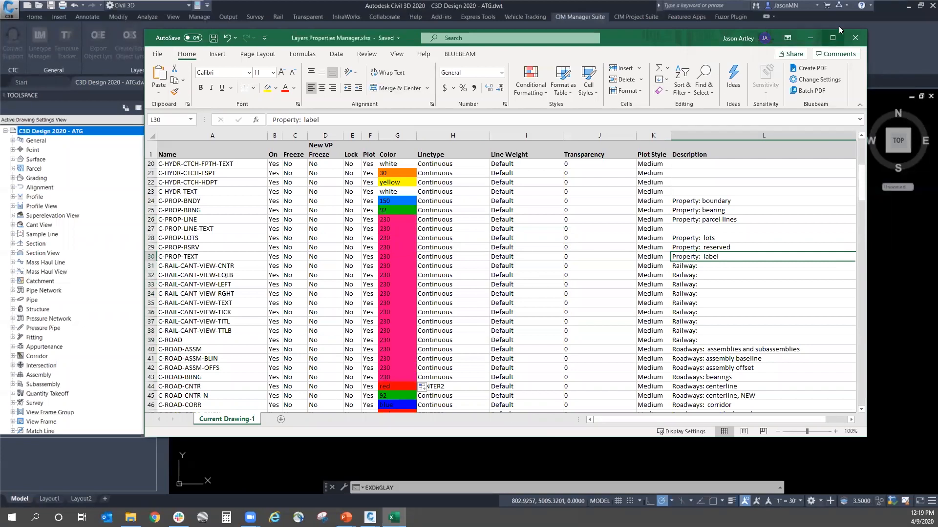
click(855, 38)
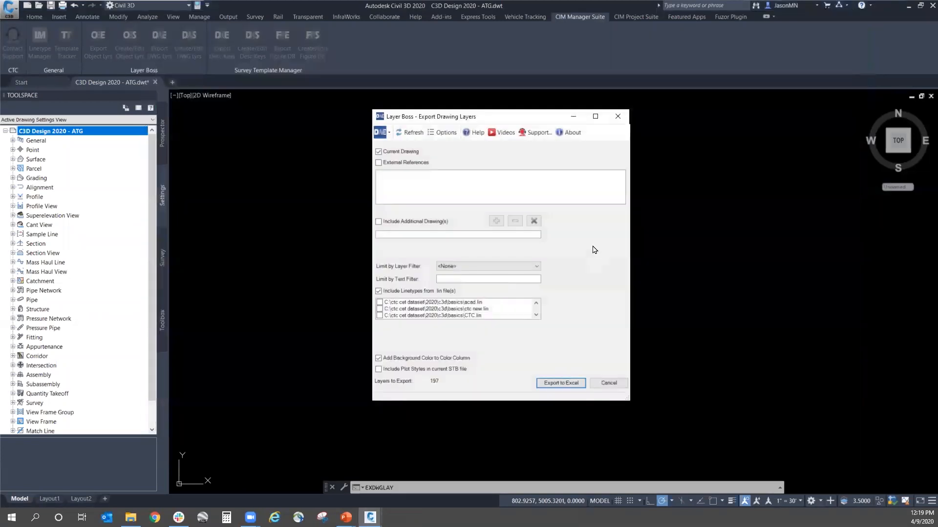
click(609, 383)
Step: Load Layers Properties Manager.xlsx from the Desktop into Create/Sync Drawing Layers, using Sync to Drawing Layers on the current drawing, and generate the comparison
click(477, 295)
click(481, 322)
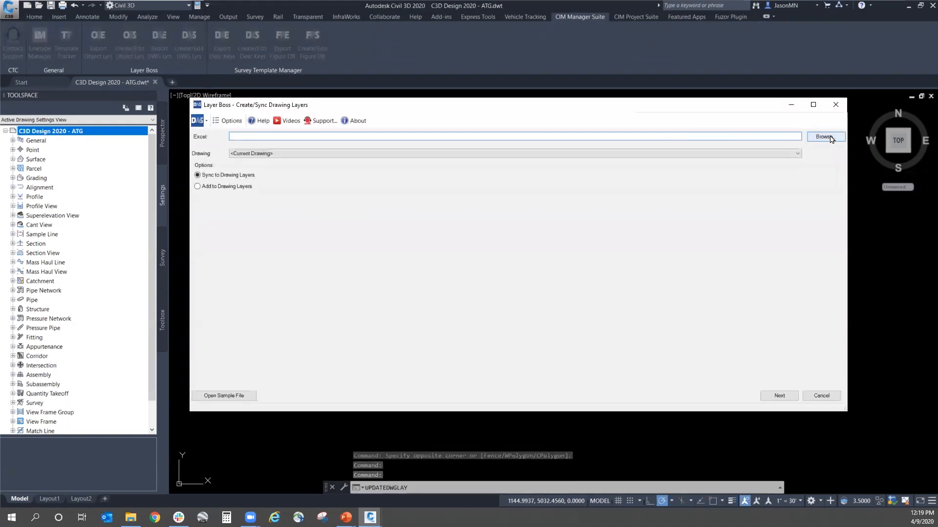
click(825, 137)
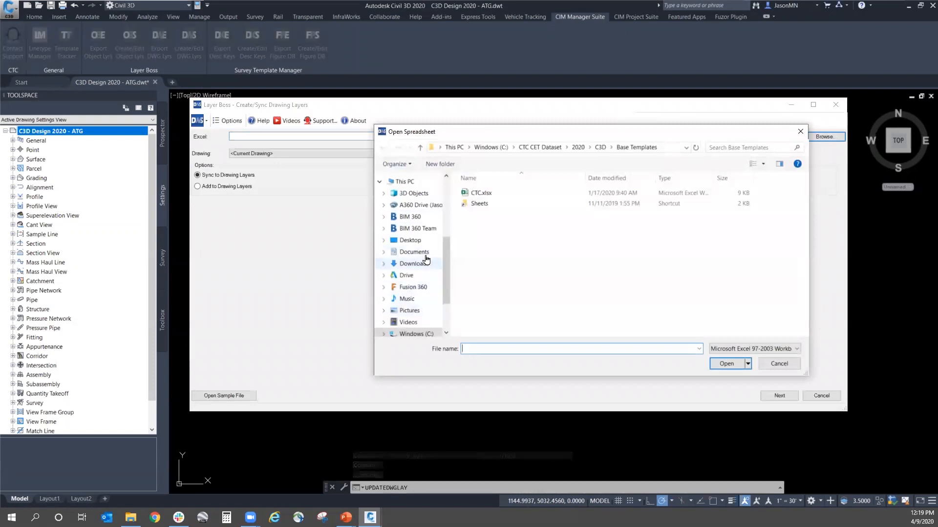
click(410, 240)
click(511, 288)
click(727, 364)
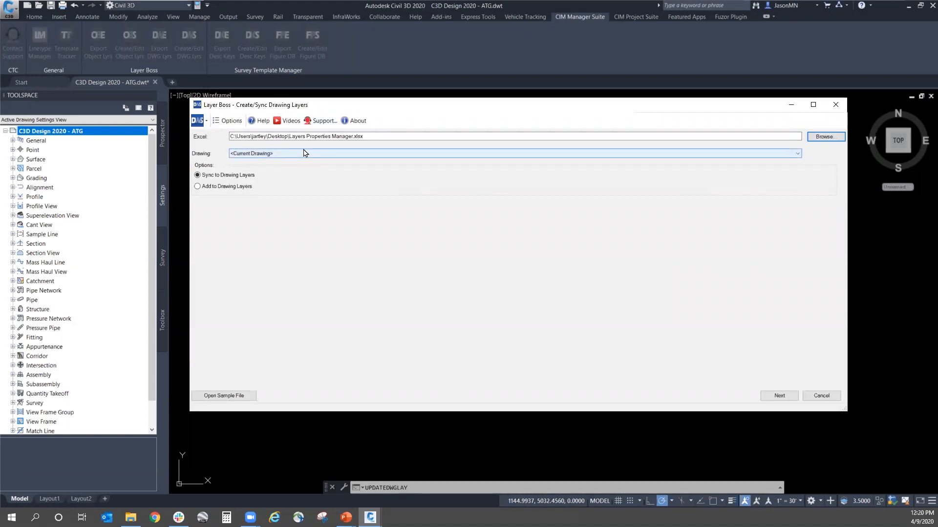
click(779, 395)
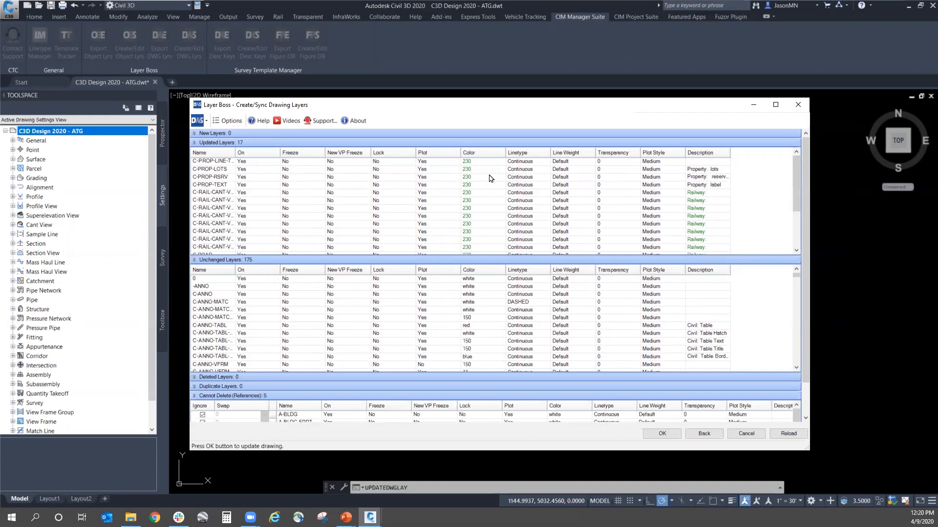
Step: Review the updated, unchanged and cannot-delete layer lists, and apply the spreadsheet's changes to the drawing
scroll(493, 185, down, 2)
scroll(492, 184, up, 2)
scroll(746, 202, down, 2)
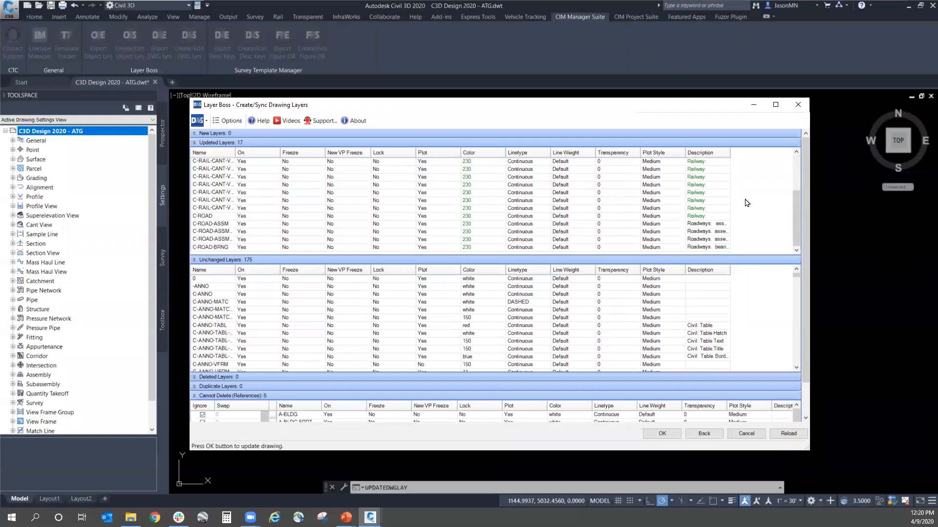
scroll(716, 203, up, 2)
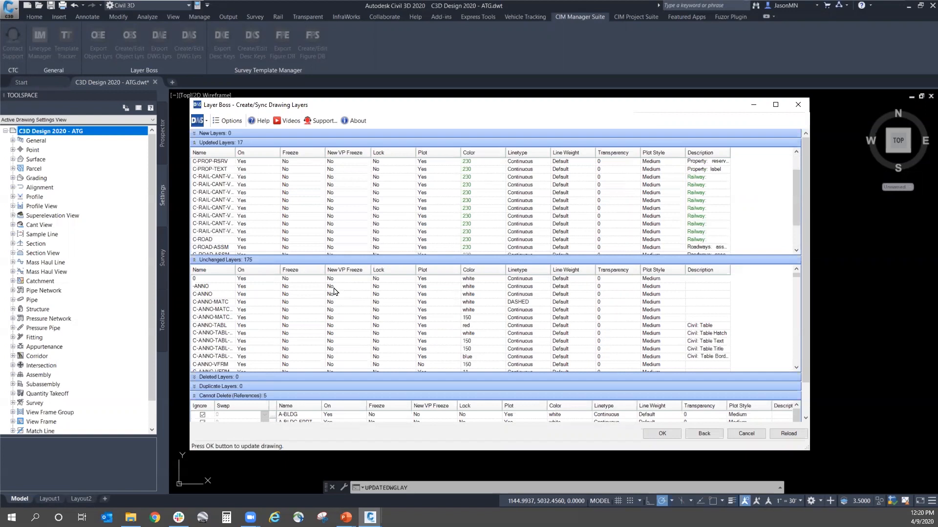
scroll(334, 292, down, 2)
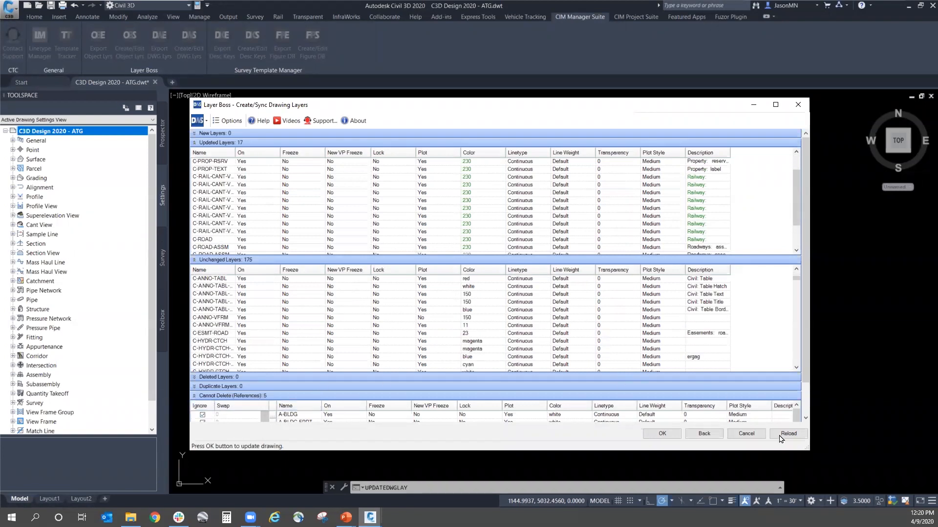
drag(806, 337, 805, 376)
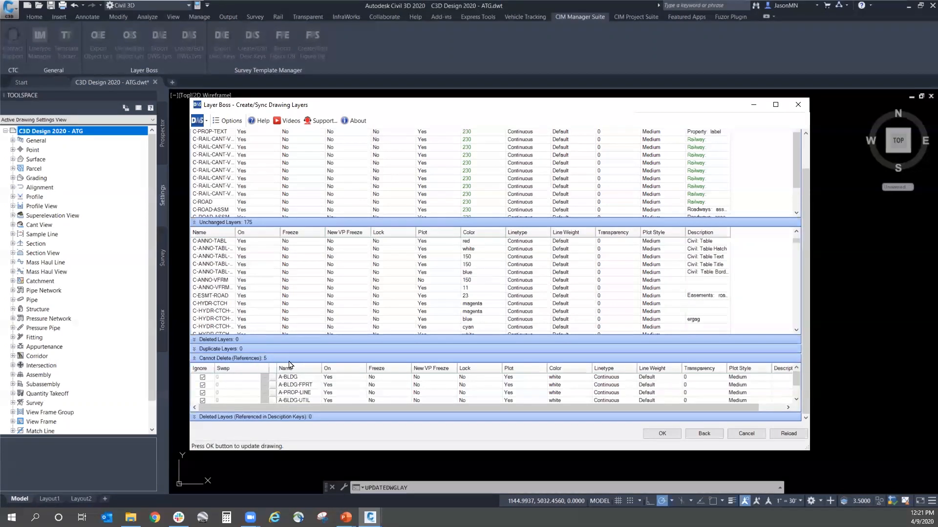
scroll(425, 386, down, 1)
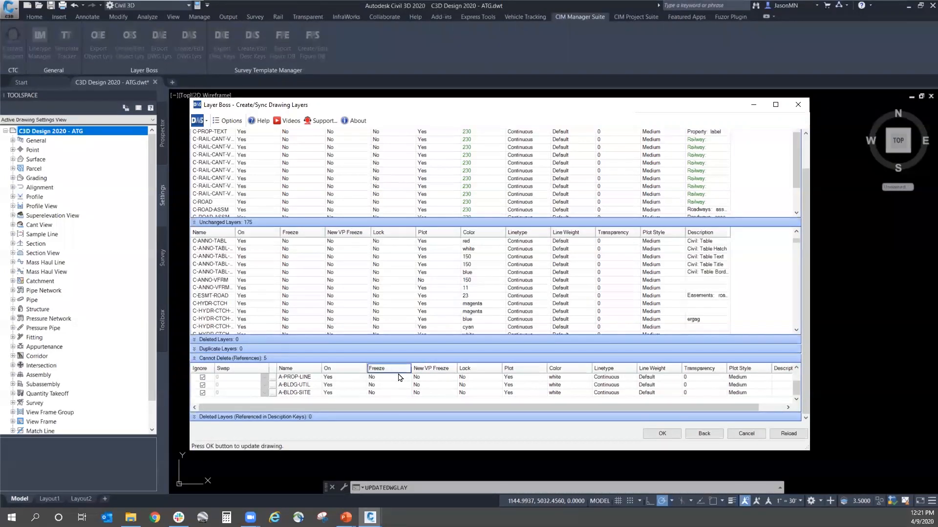
click(663, 434)
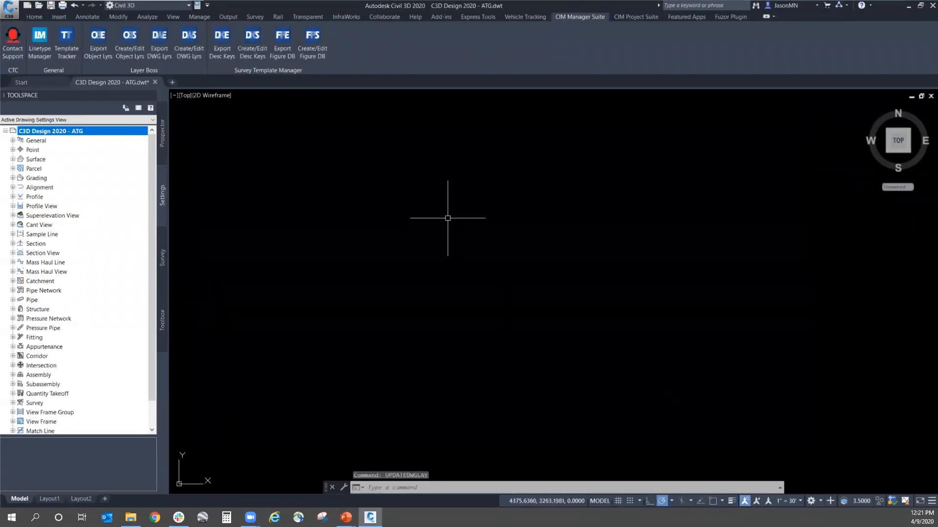
Step: Open the Layer Properties Manager and check the synced layers' colors and descriptions, from the property layers through the road layers
click(35, 16)
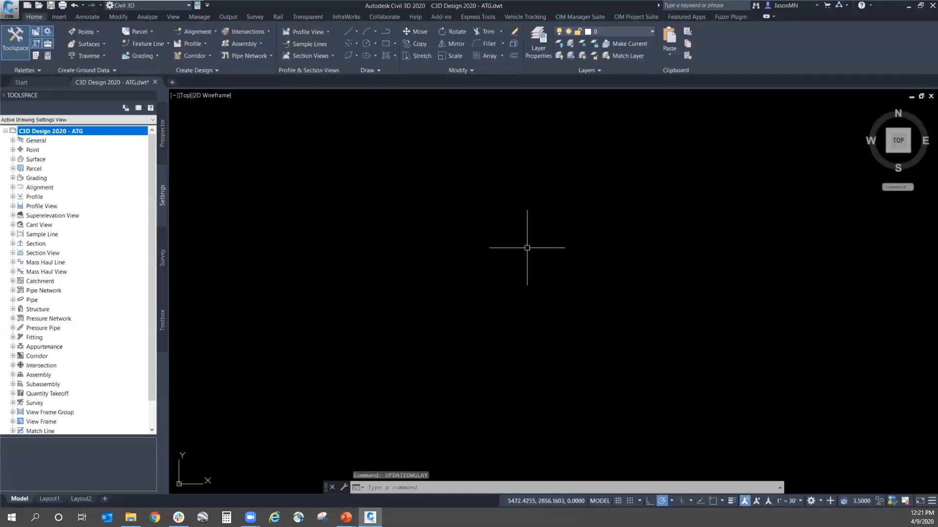
click(538, 44)
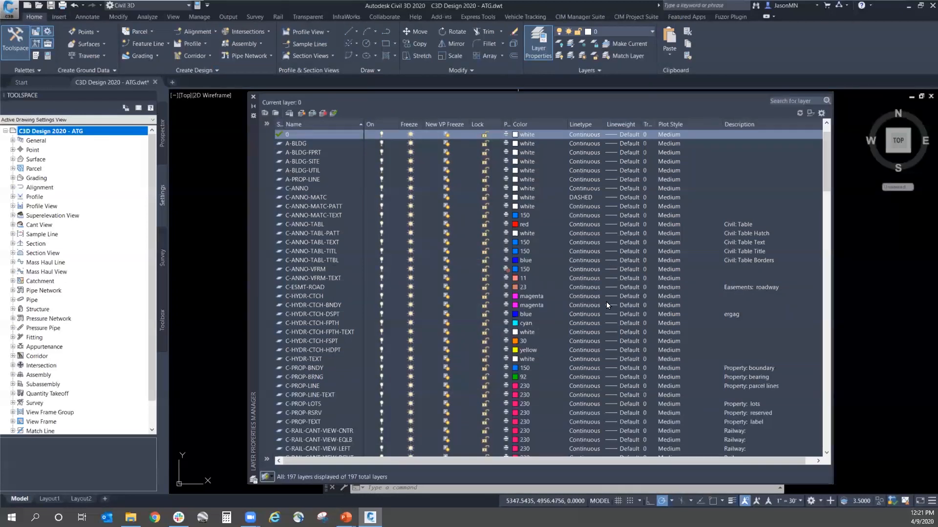
scroll(588, 302, down, 4)
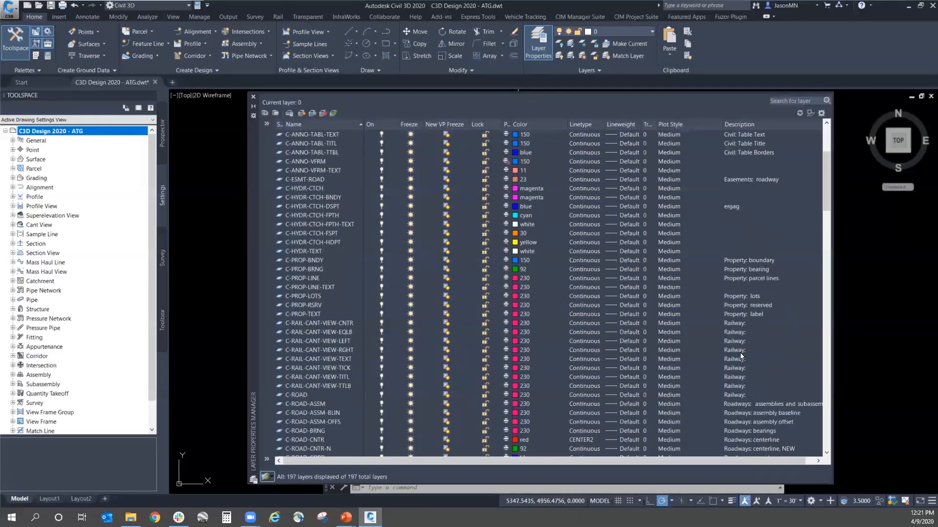
scroll(734, 350, down, 4)
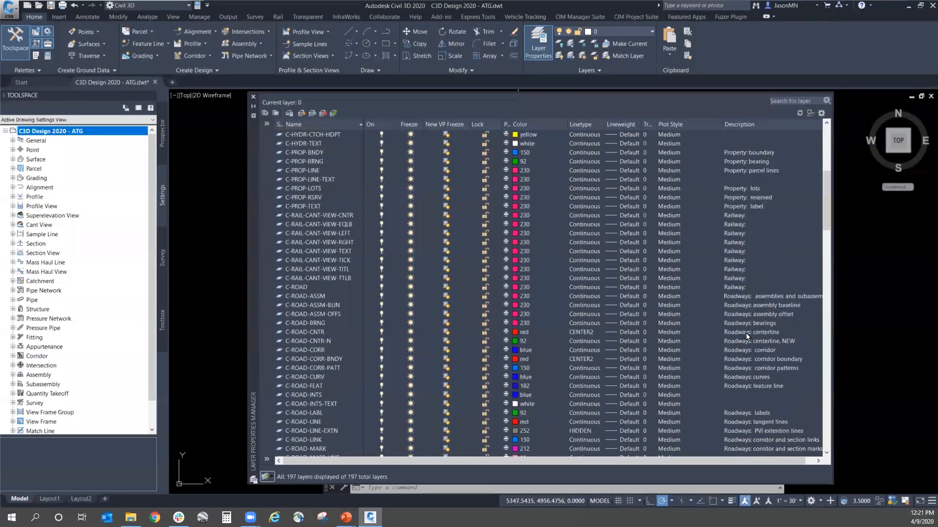
click(745, 395)
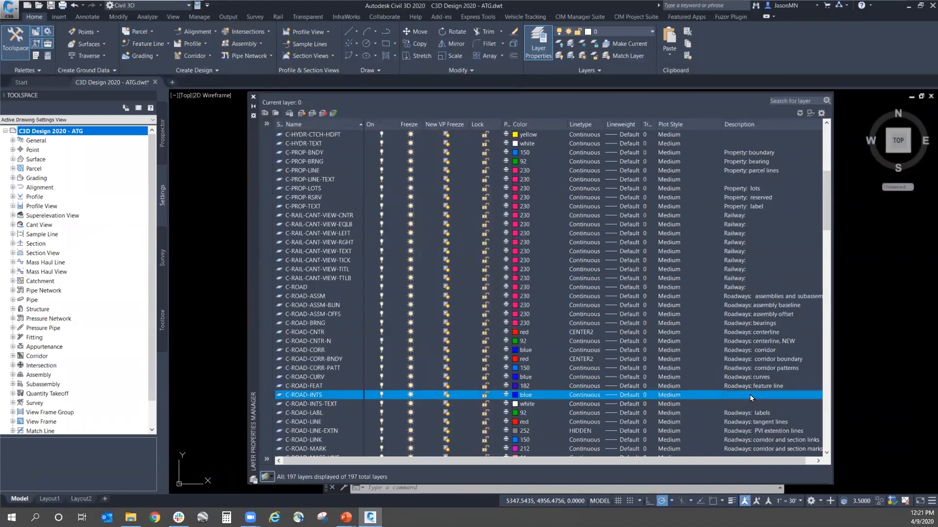
Step: Set the C-ROAD-ASSM-BLIN layer's color to the true color 59,82,196 and close the Layer Properties Manager
click(516, 307)
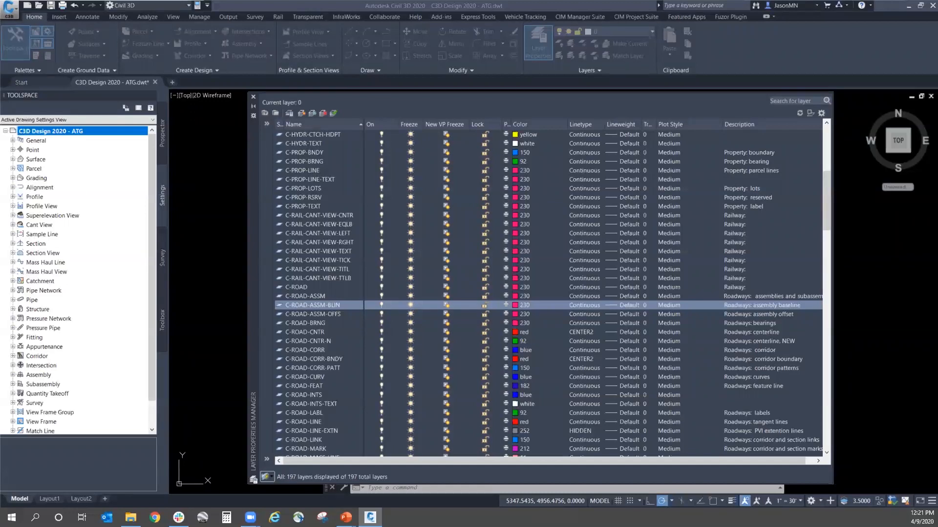
drag(937, 29, 937, 51)
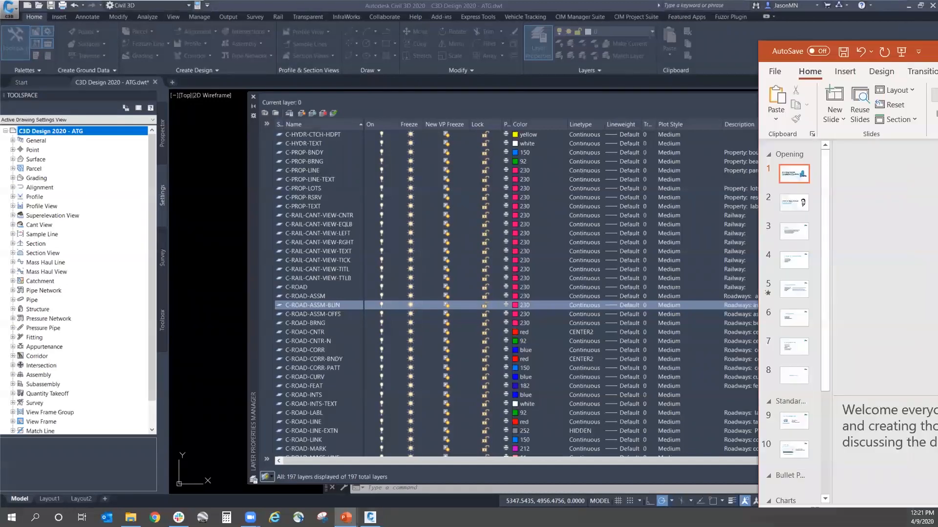
key(alt+Tab)
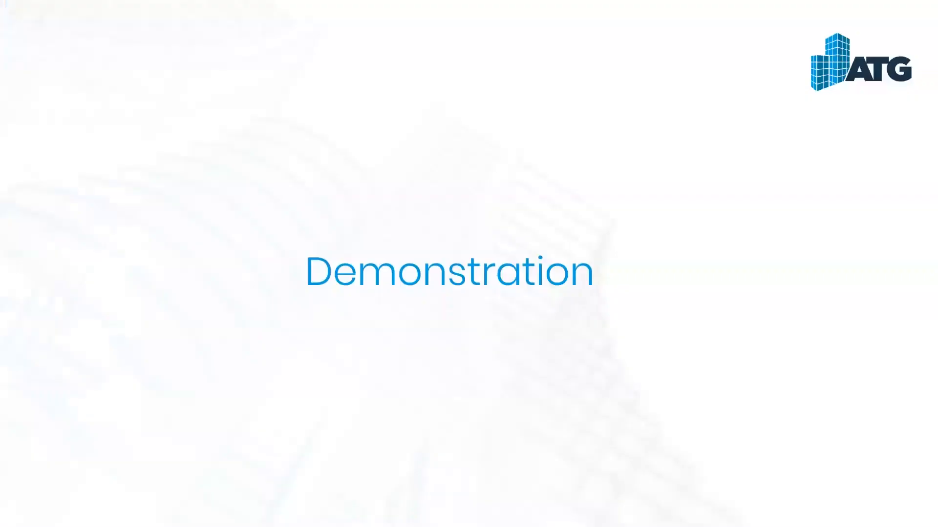
key(alt+Tab)
key(alt+Tab)
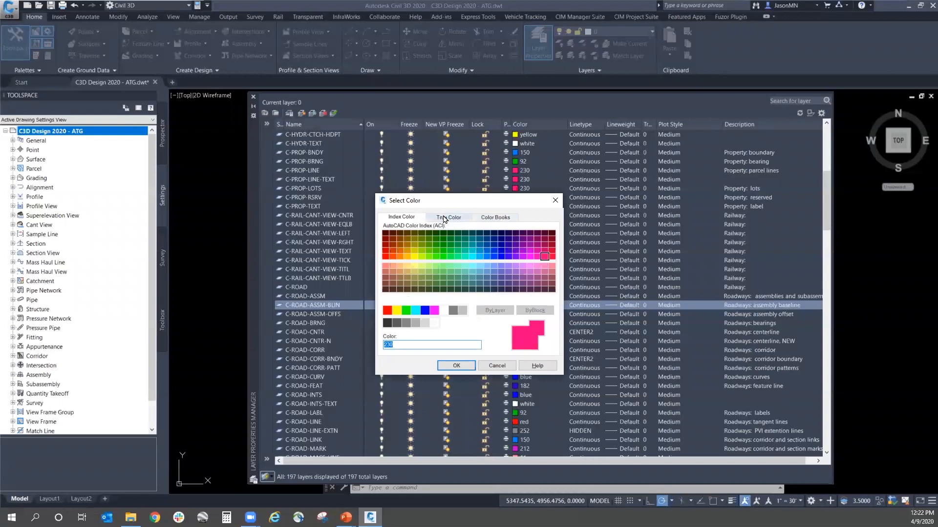
click(448, 217)
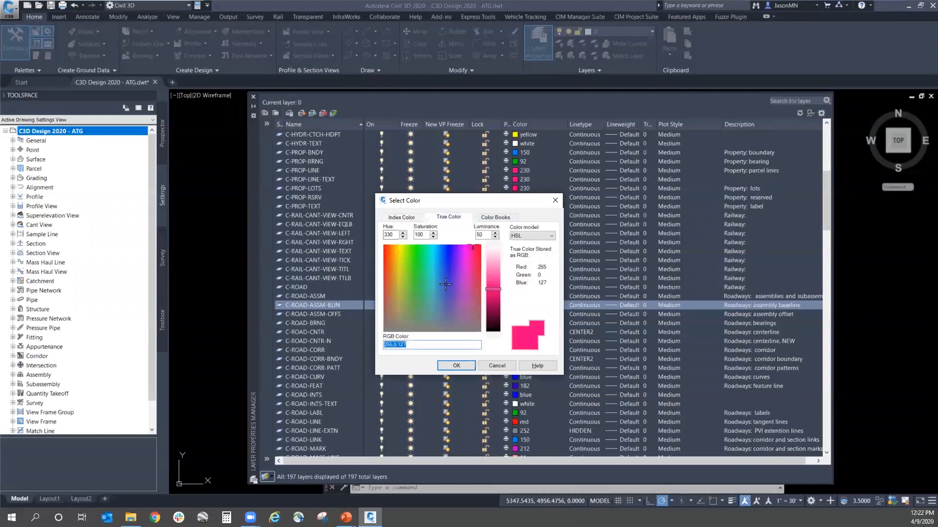
click(445, 284)
click(457, 366)
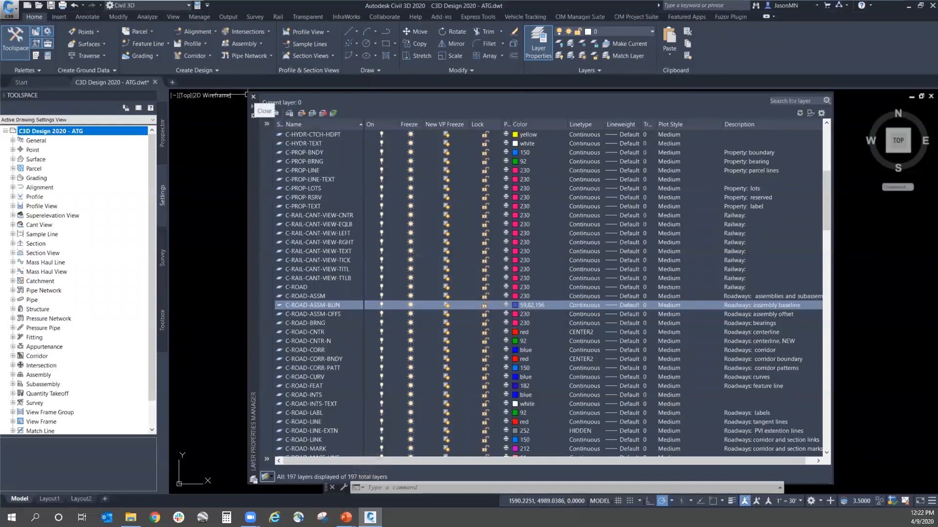
click(254, 98)
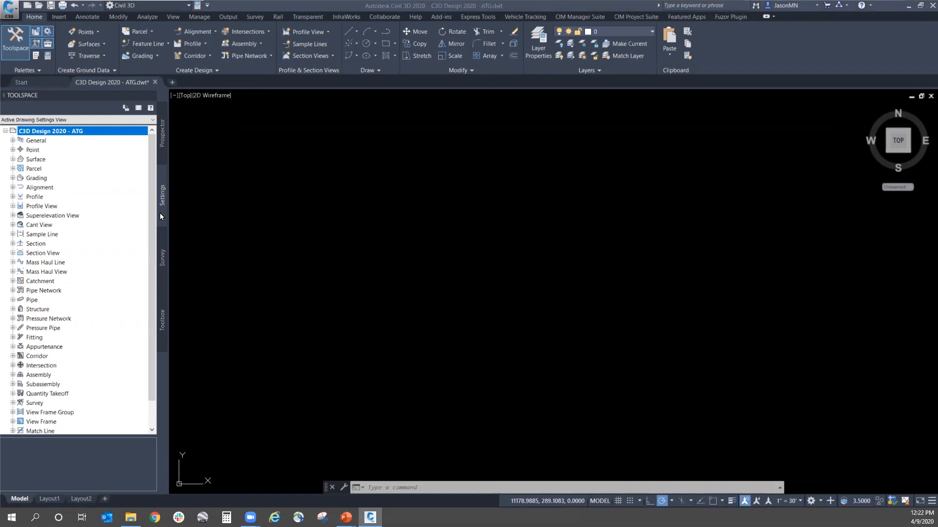
right_click(91, 131)
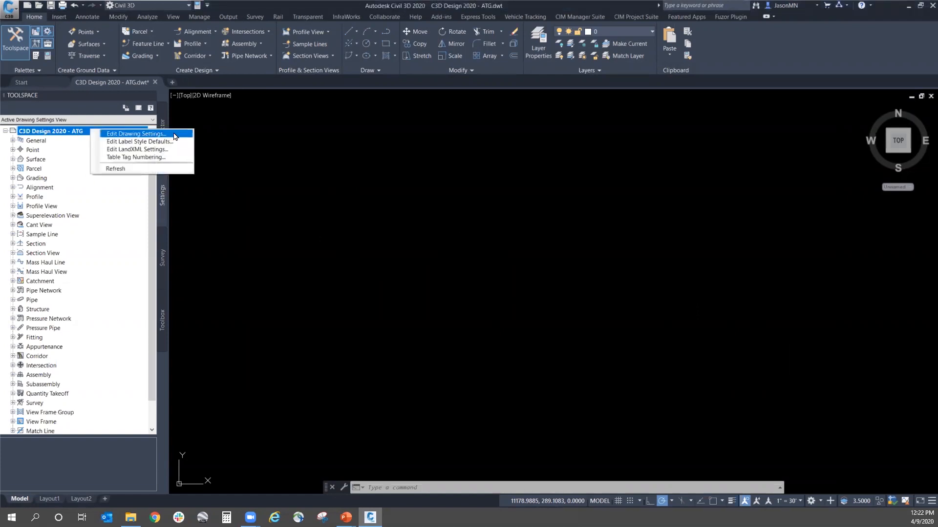
click(451, 247)
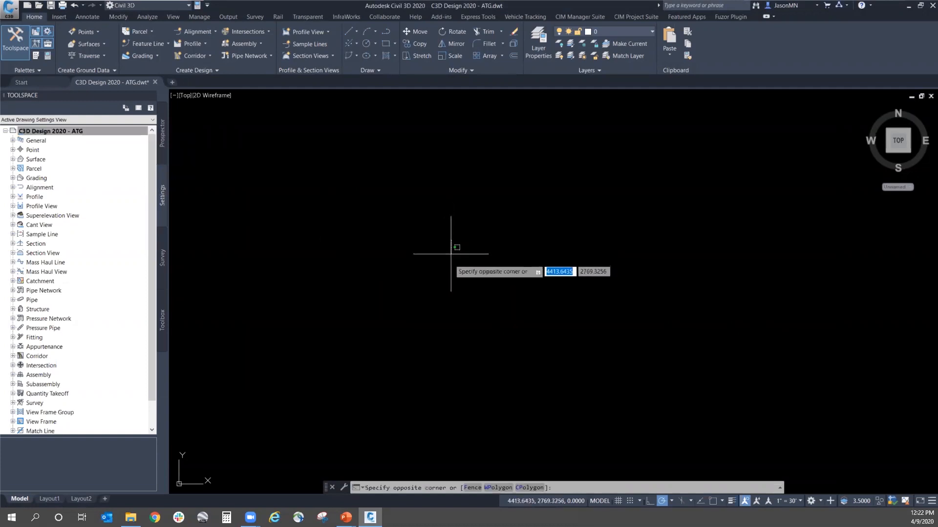
click(452, 254)
Step: Open the Drawing Settings and review the Units and Zone settings and the Transformation settings
click(11, 8)
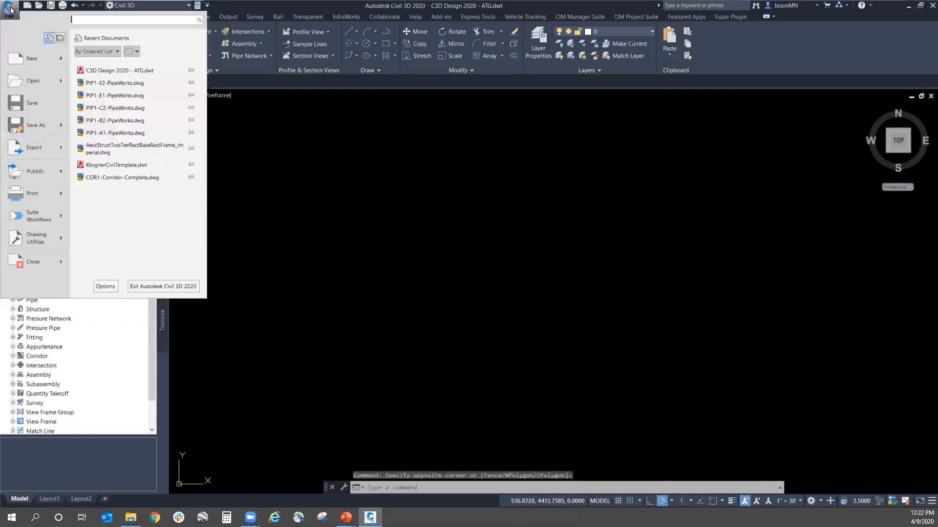
mouse_move(31, 245)
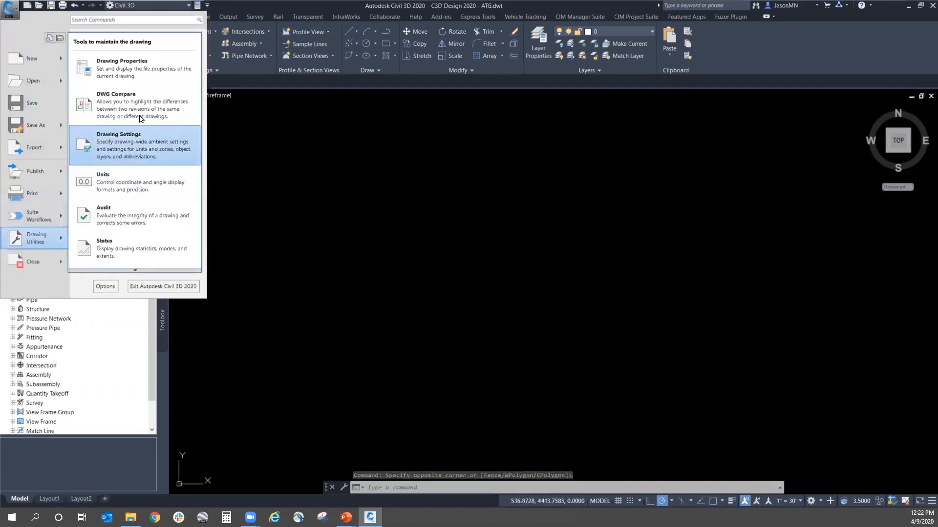
click(135, 149)
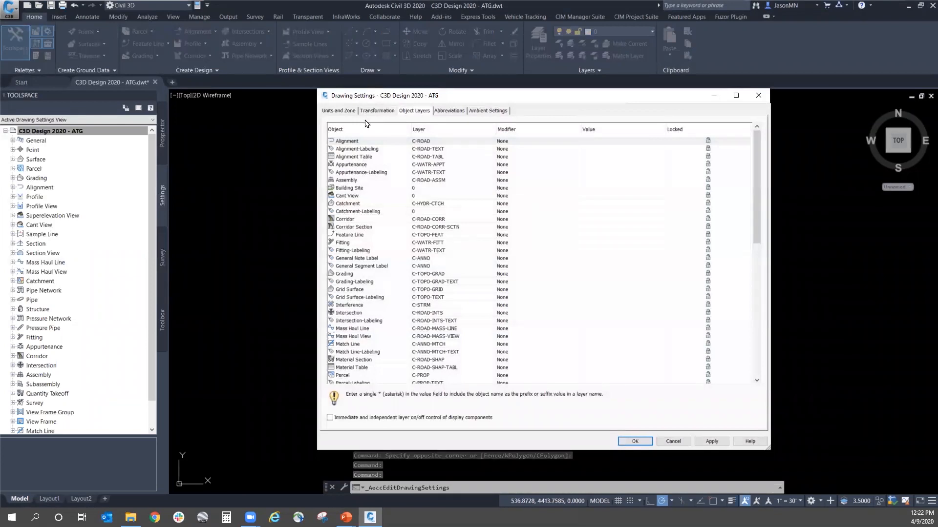
click(344, 112)
click(410, 111)
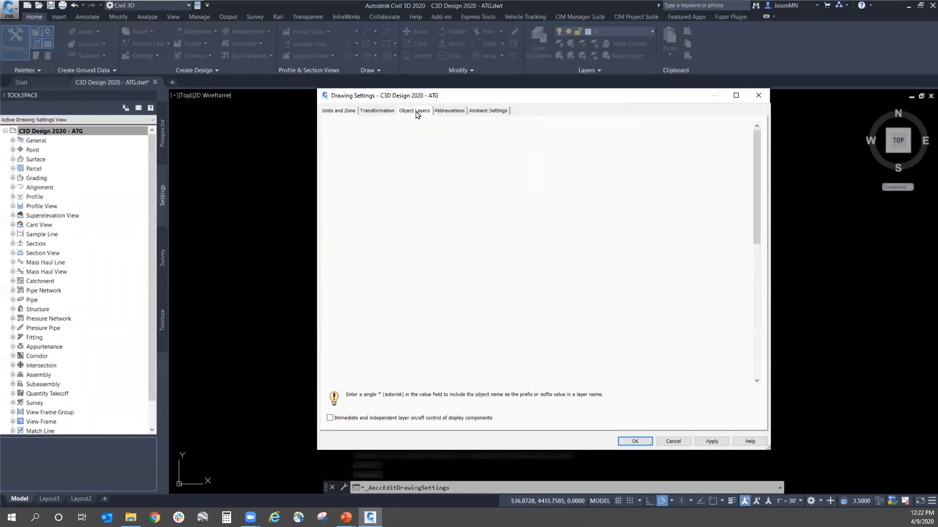
click(327, 111)
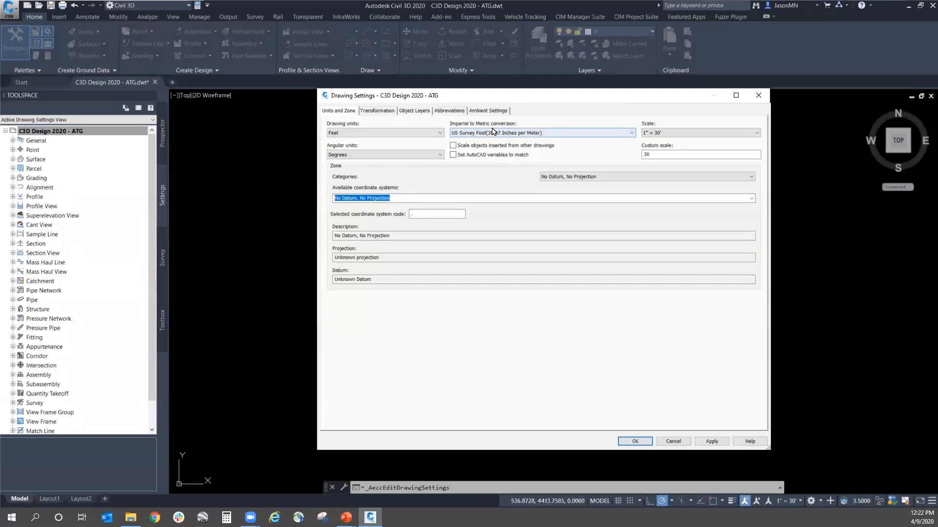
click(379, 113)
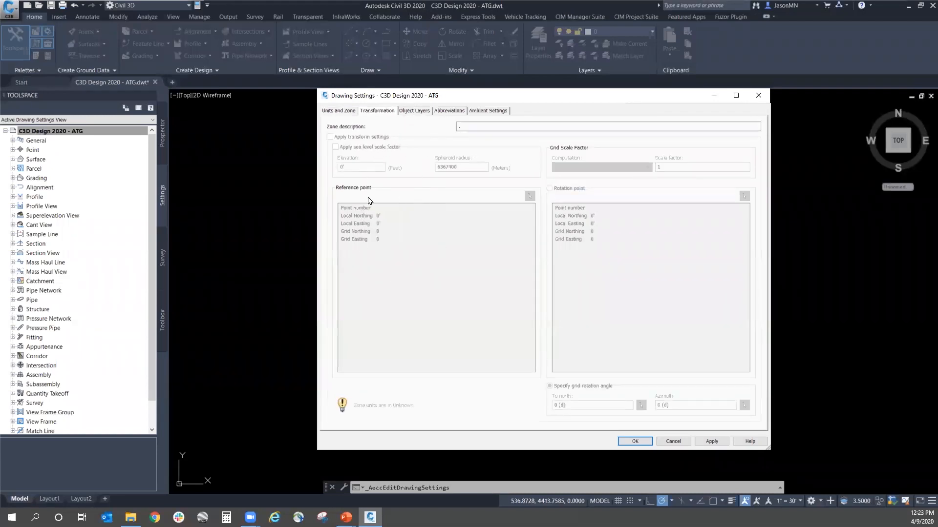
Step: Examine the object layer assignments in Drawing Settings, focusing on the prefix modifiers of Pipe and Pipe-Labeling
click(415, 111)
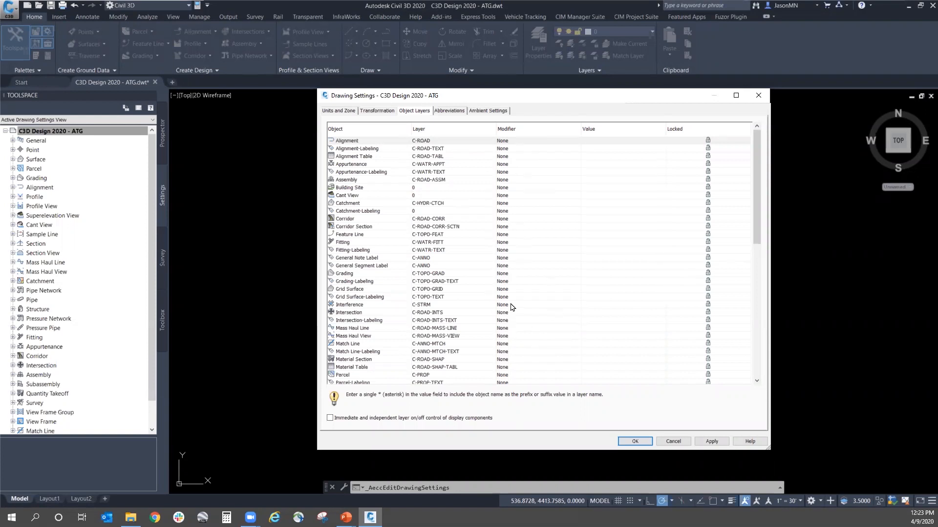
scroll(511, 308, down, 5)
click(443, 301)
click(442, 296)
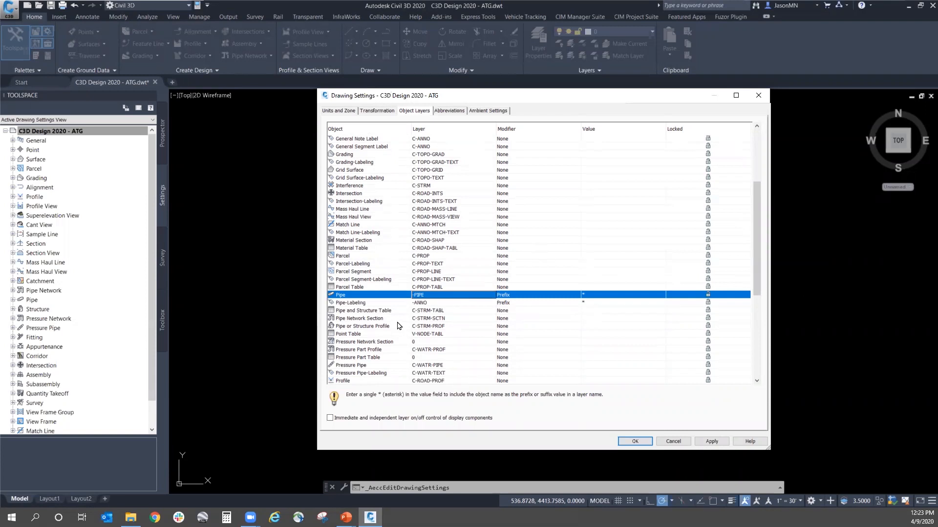
click(452, 304)
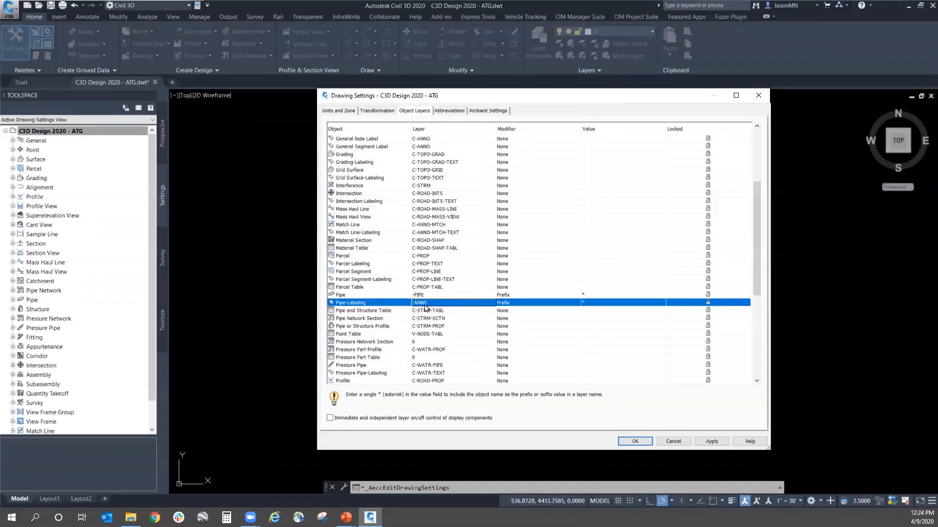
Step: Open the modifier value of the Sample Line object layer for editing
scroll(424, 309, down, 3)
scroll(423, 371, down, 4)
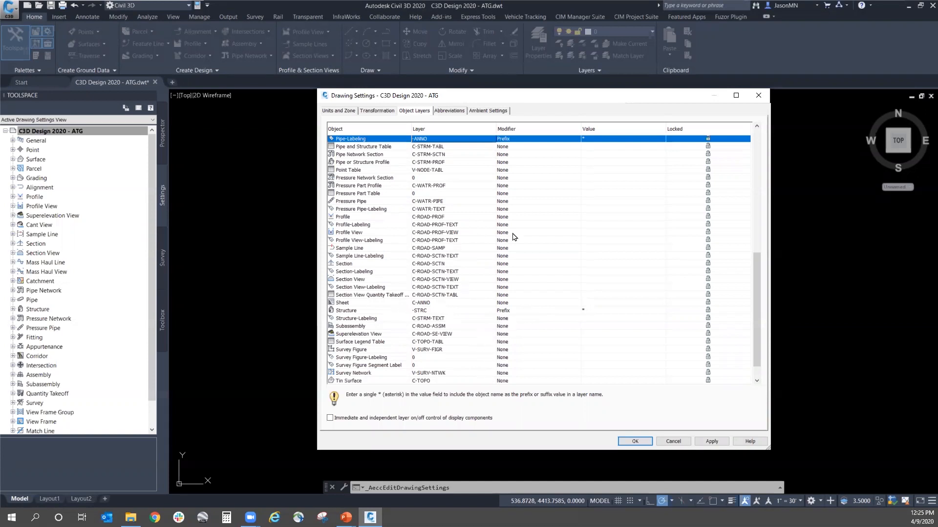
click(514, 251)
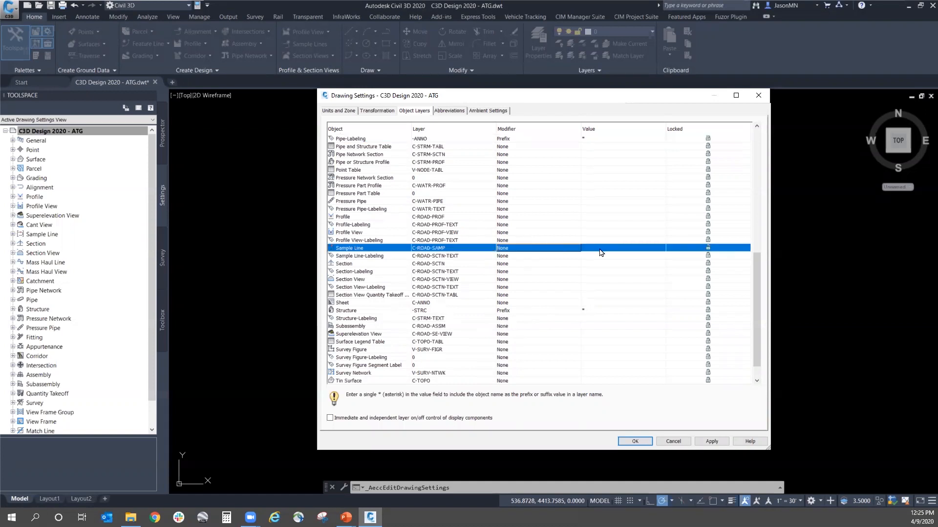
click(600, 249)
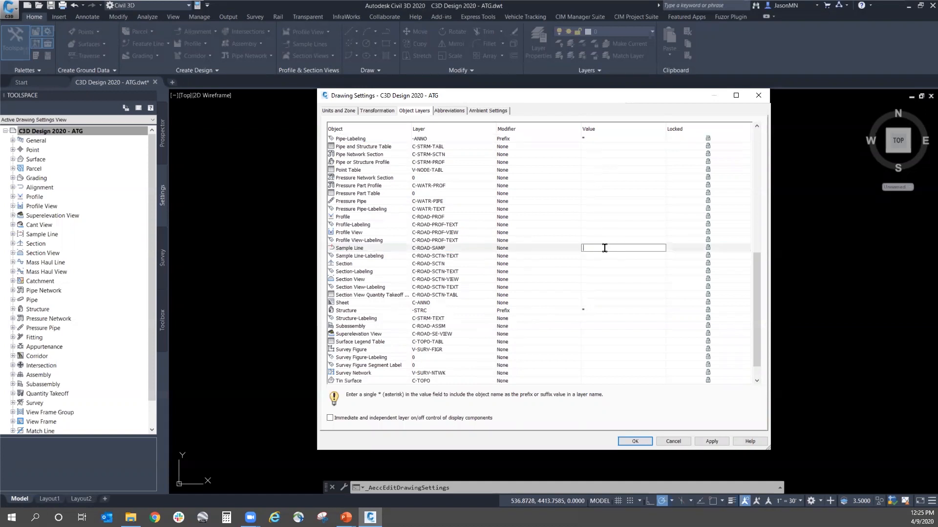
right_click(605, 249)
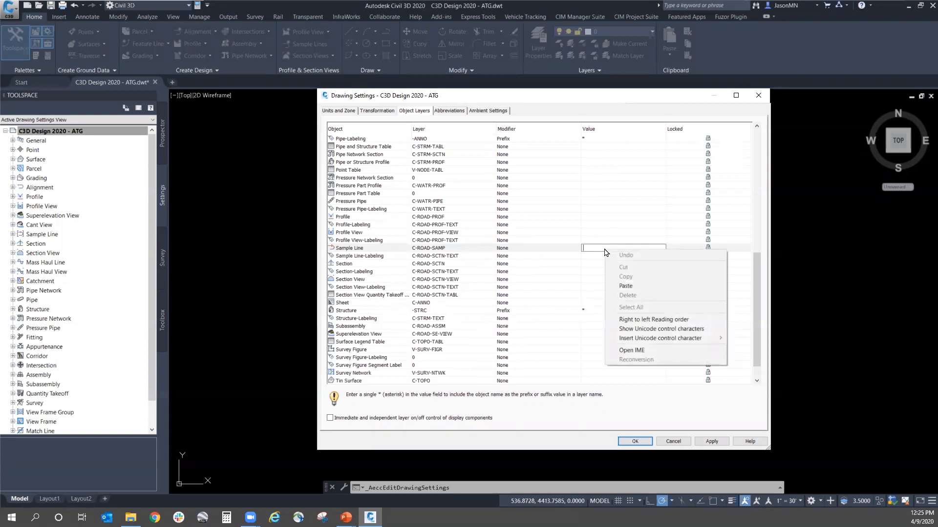
click(604, 248)
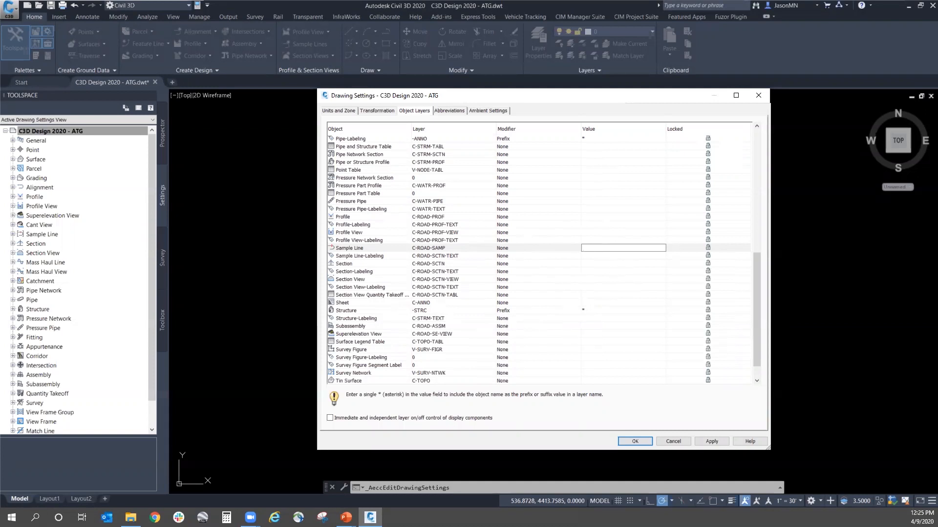
Step: Look through the rest of the object layer list and close the Drawing Settings
scroll(472, 294, down, 1)
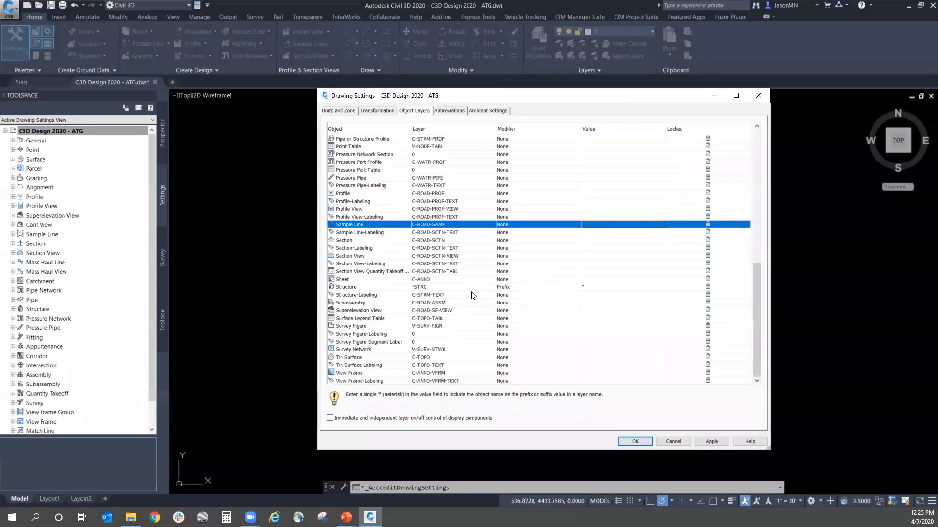
scroll(474, 292, up, 6)
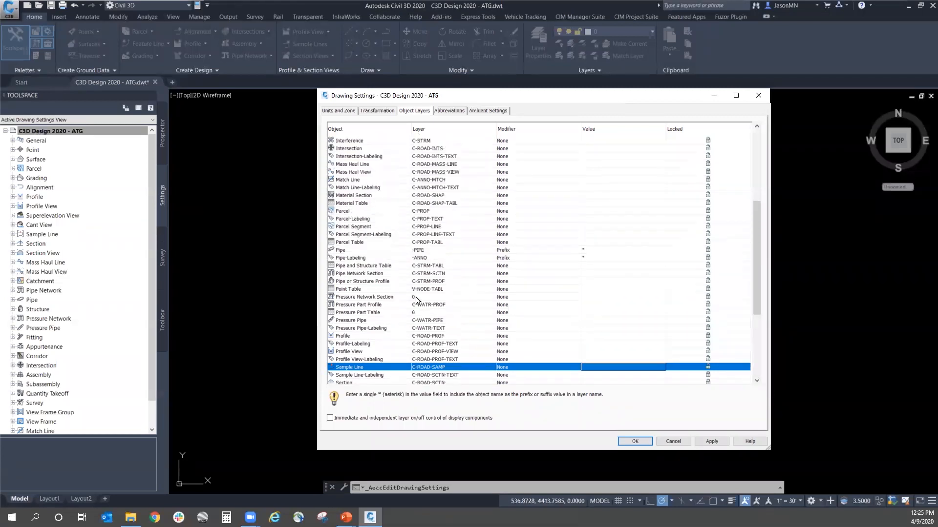
scroll(501, 338, up, 7)
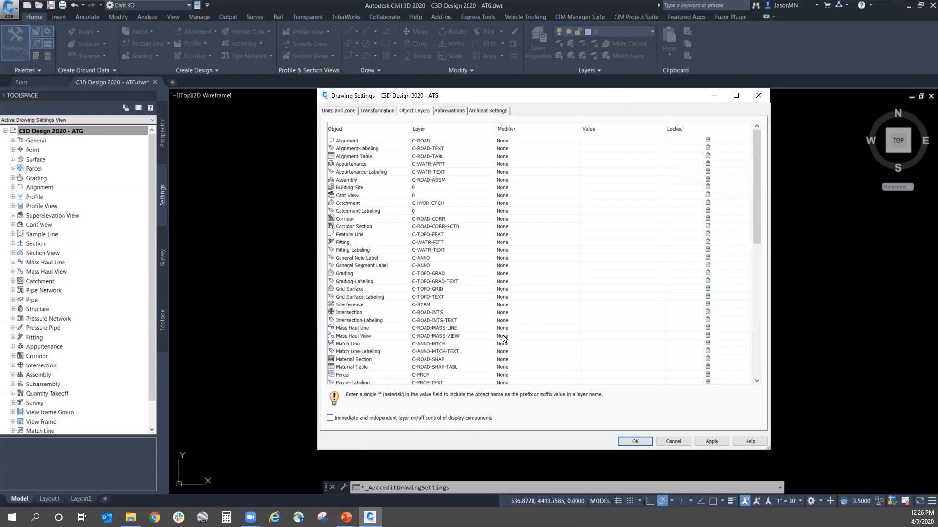
click(633, 442)
Step: Open the surface style Contours 5' and 25' (Design) for editing and view its component display settings
click(13, 159)
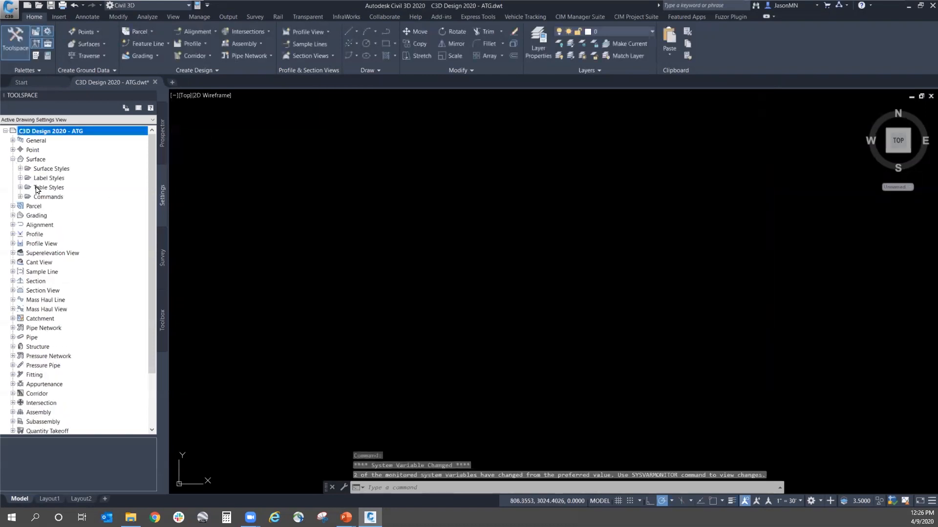
click(21, 169)
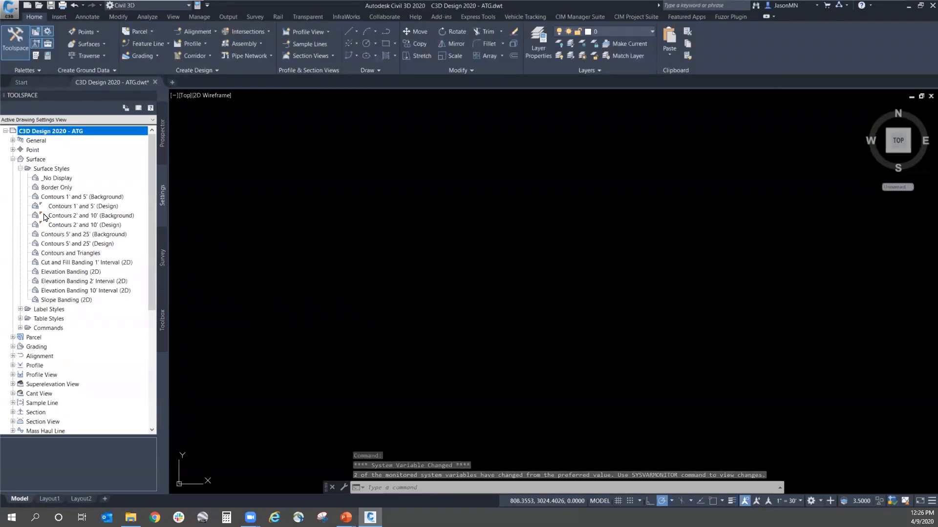
right_click(73, 244)
click(88, 247)
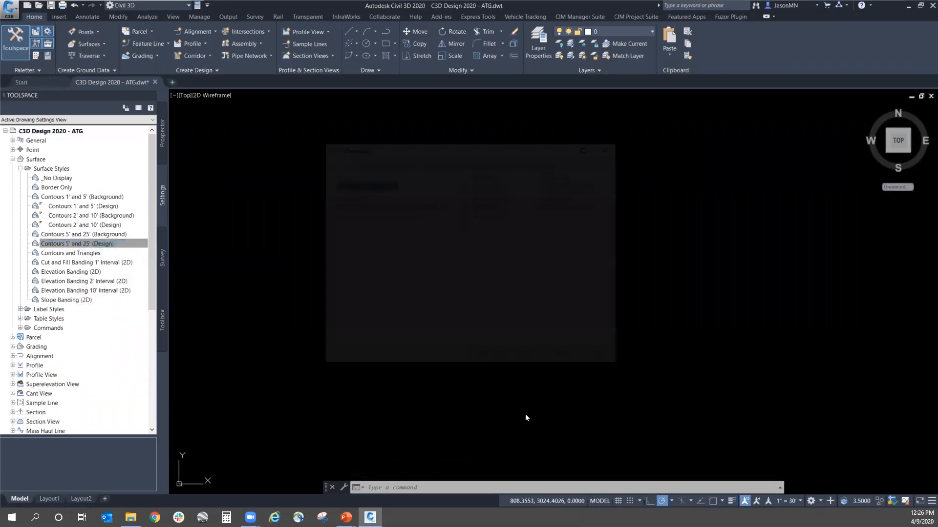
click(523, 162)
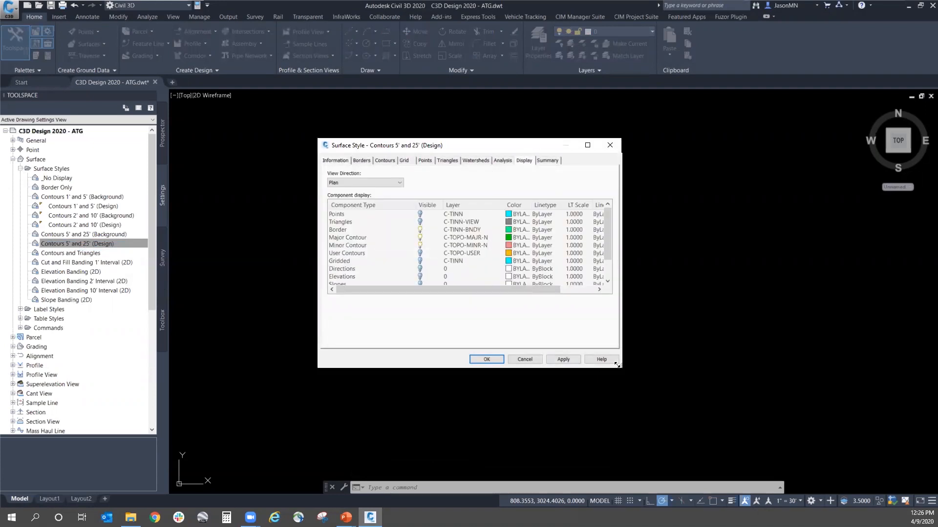
Step: Enlarge the surface style window to review every component's display properties, and close the style
drag(617, 365, 729, 383)
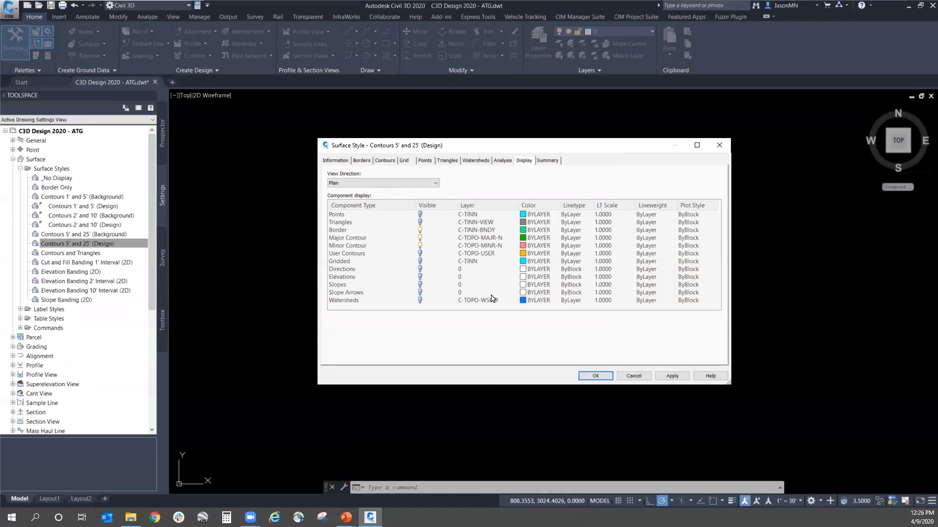
click(596, 376)
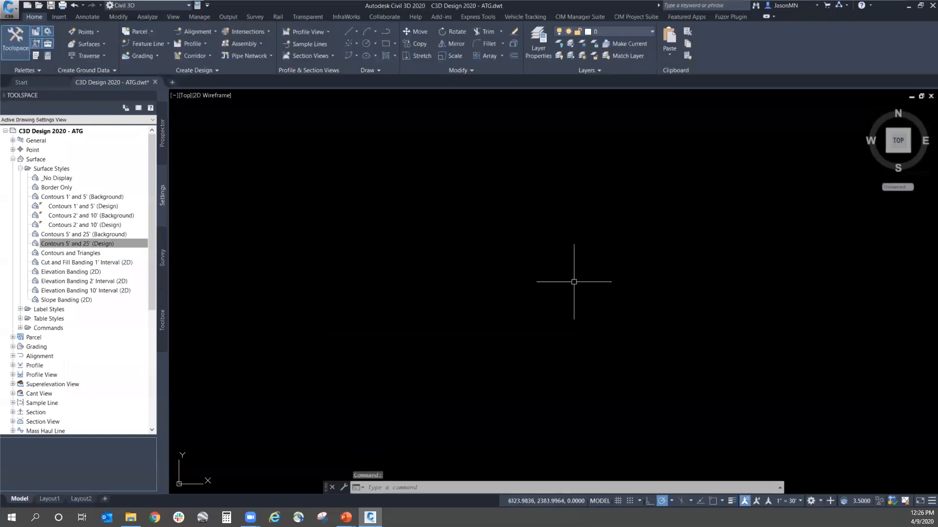
Step: Review the object layer assignments in the template's Drawing Settings through the end of the list, and cancel out of the settings
right_click(54, 131)
click(85, 136)
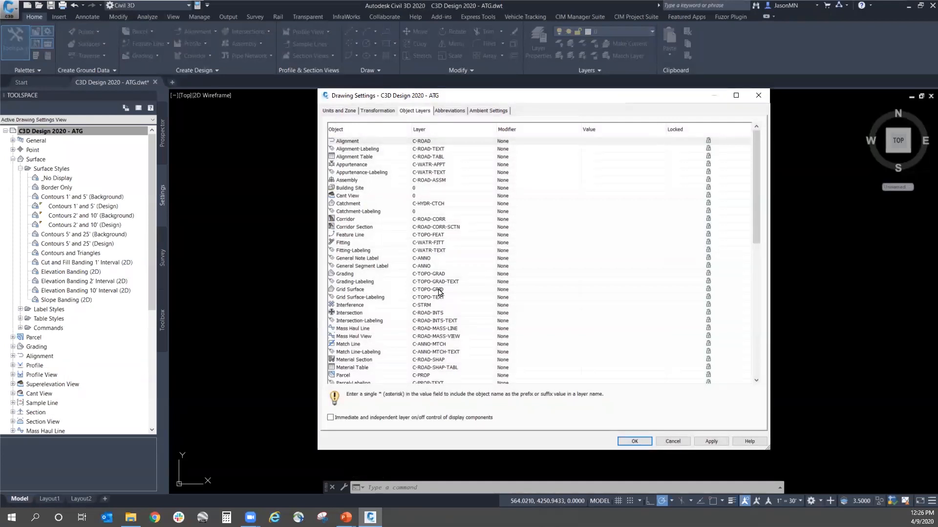
scroll(438, 292, down, 10)
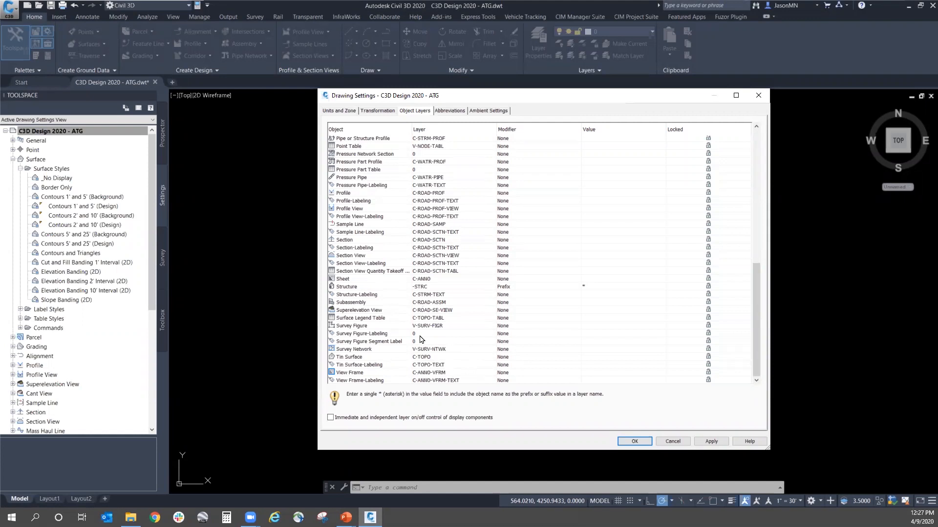
click(673, 441)
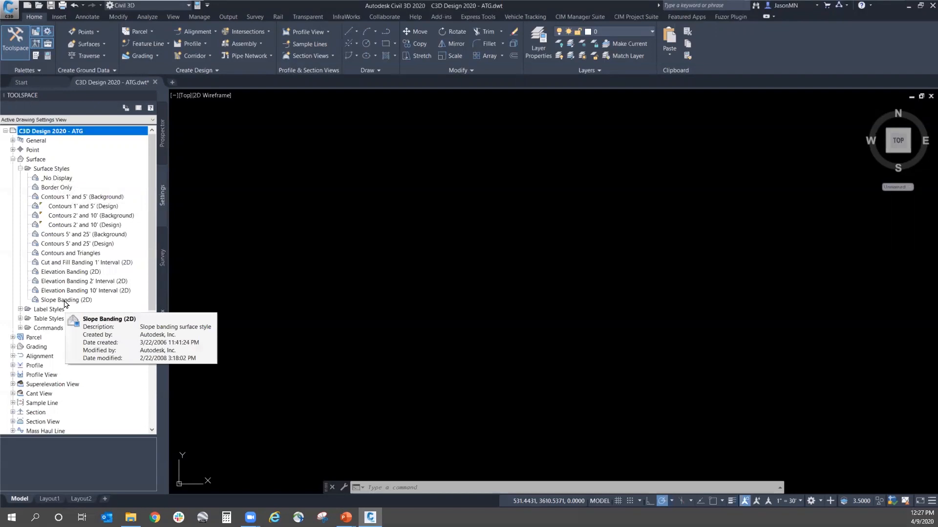
Step: Reopen the template's Drawing Settings and locate the Pipe and Pipe-Labeling entries among the object layers
click(571, 19)
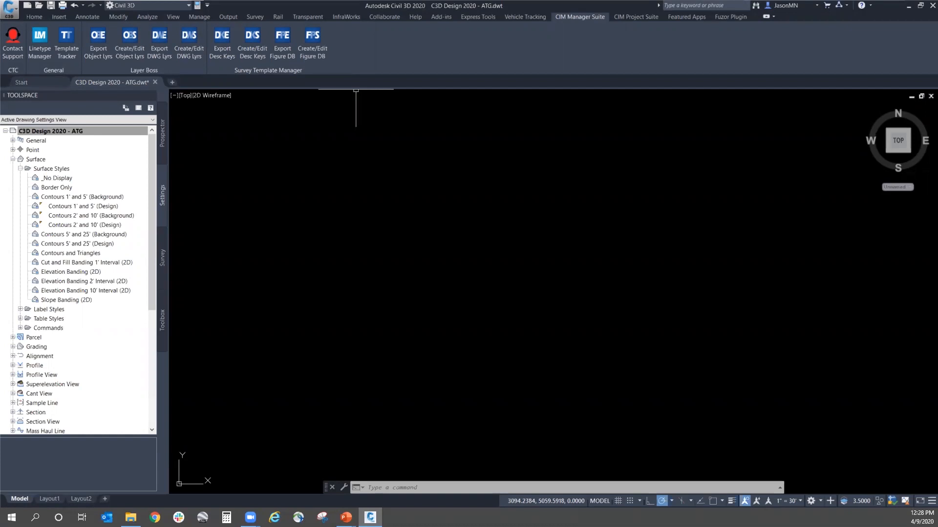
click(79, 129)
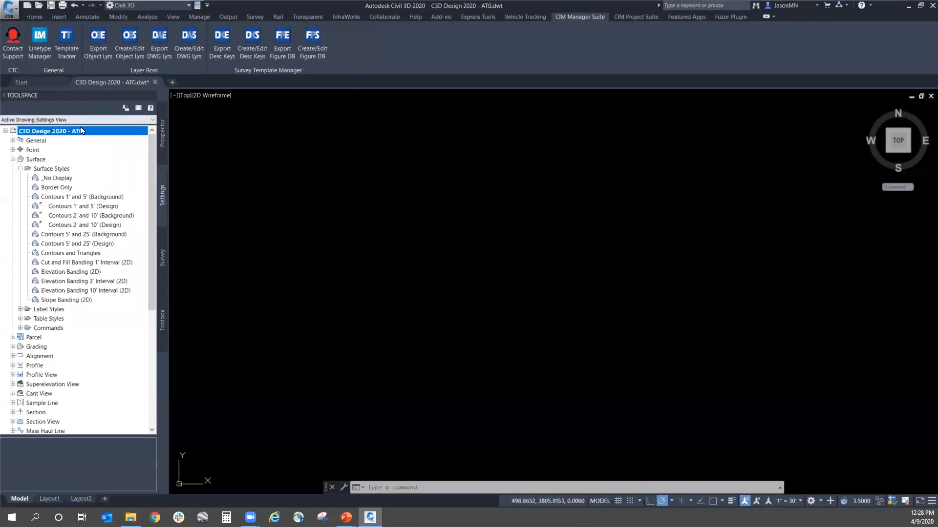
right_click(80, 130)
click(111, 131)
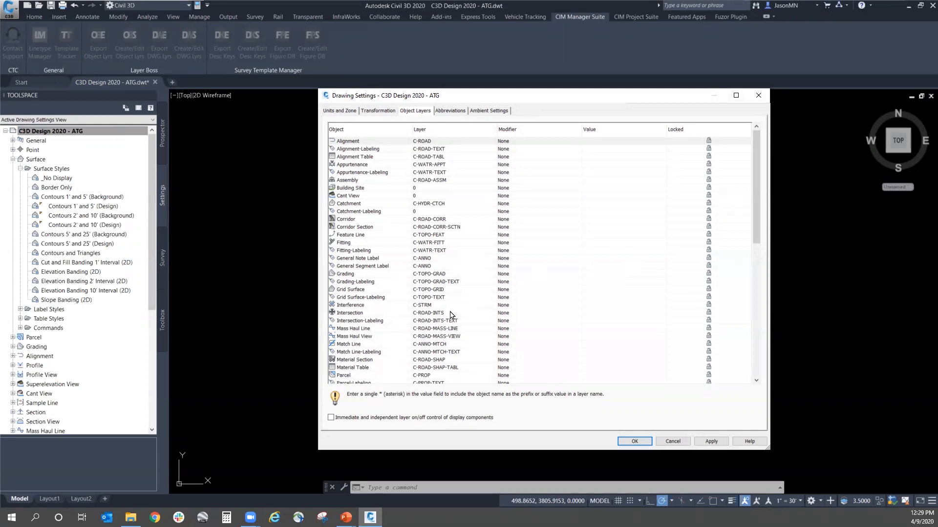
scroll(452, 314, down, 2)
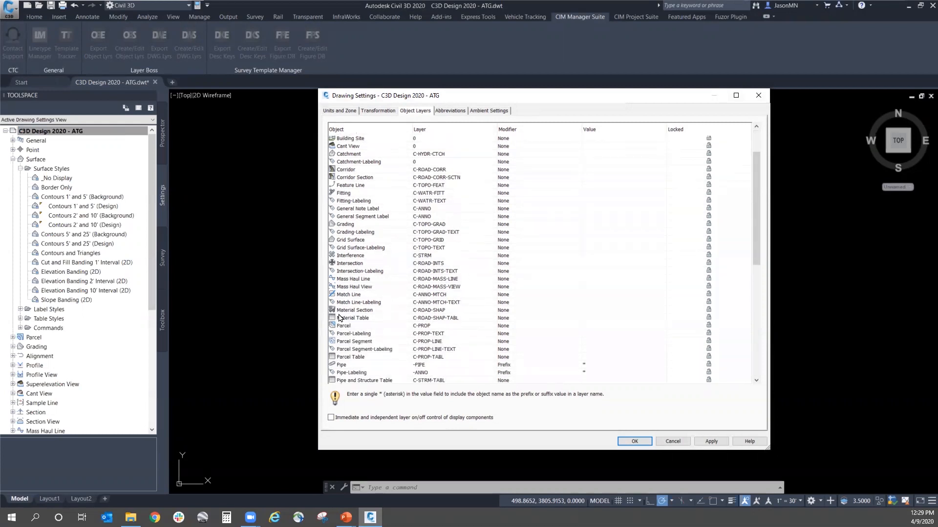
scroll(396, 315, down, 2)
scroll(396, 316, down, 4)
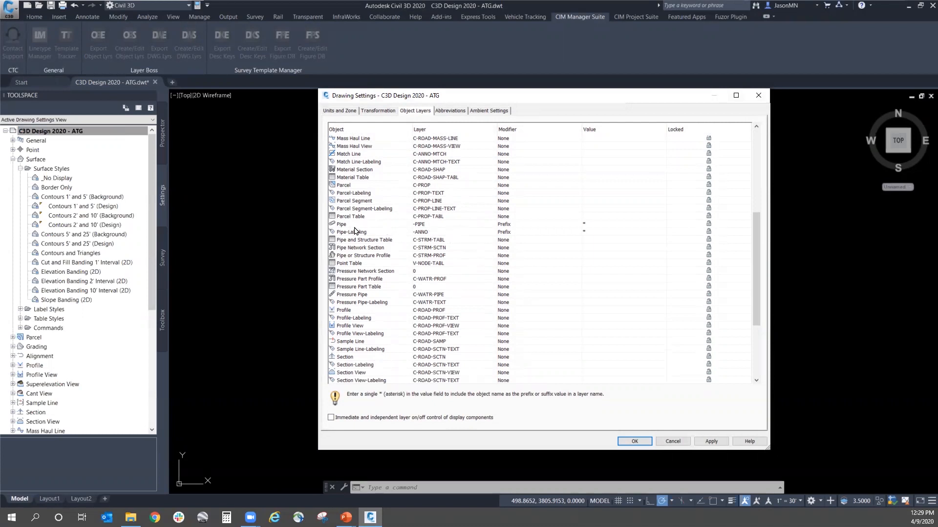
Step: View the layers available for the Pipe object, cancel the layer selection and close the Drawing Settings
click(428, 226)
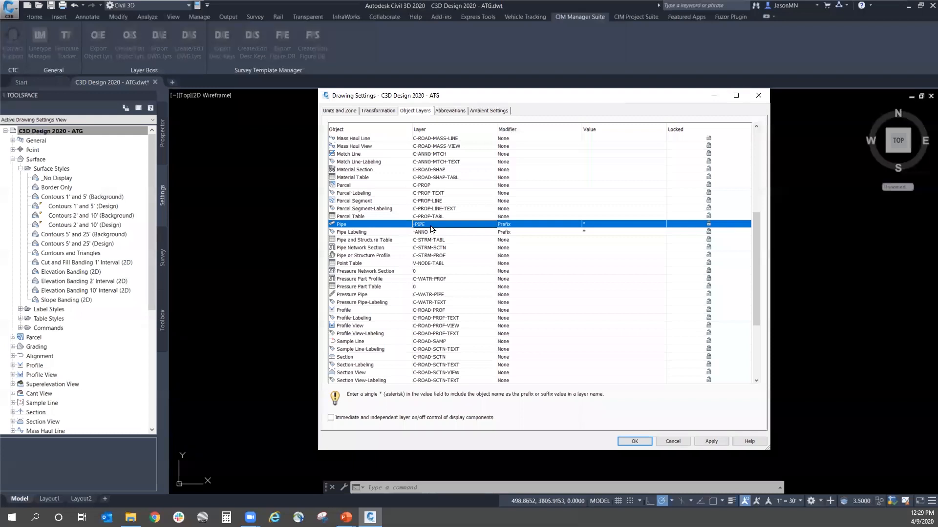
click(426, 225)
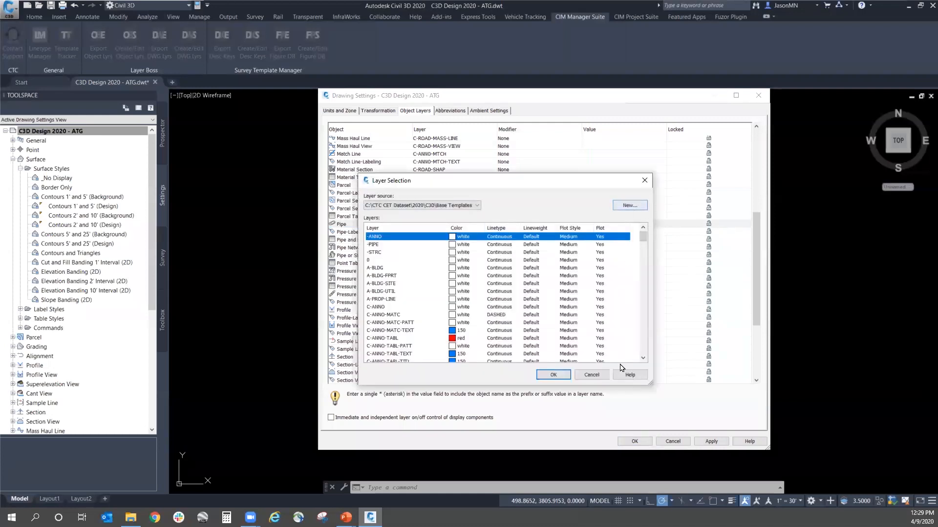
click(590, 375)
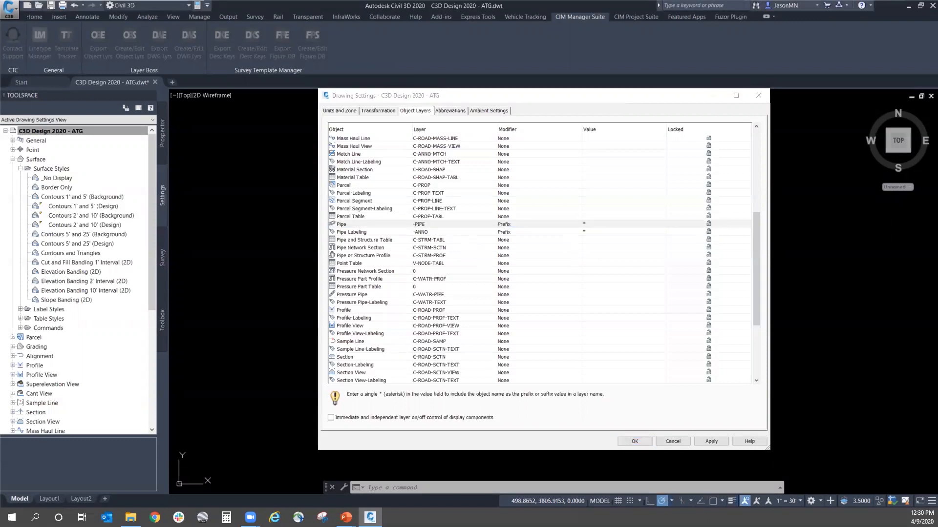
click(634, 441)
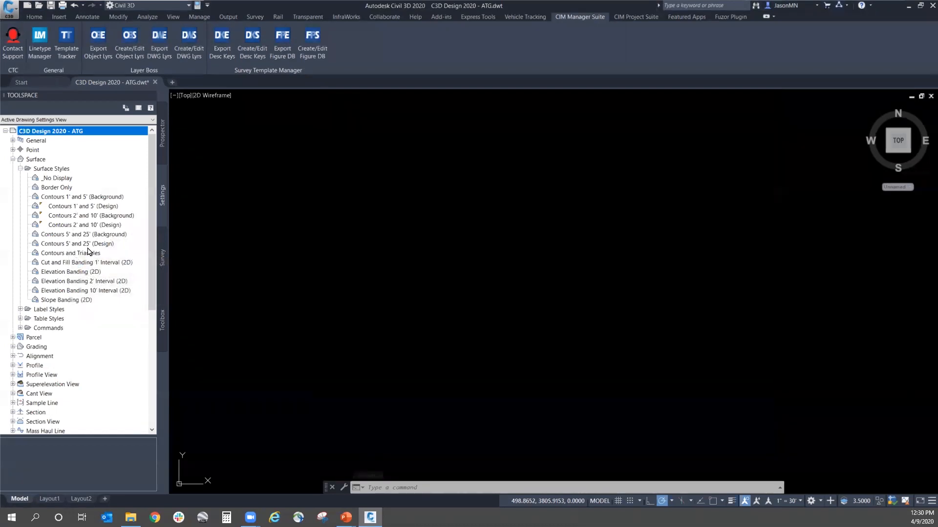
Step: Open the command settings of AddSurfaceContours from the Surface commands for editing
click(20, 328)
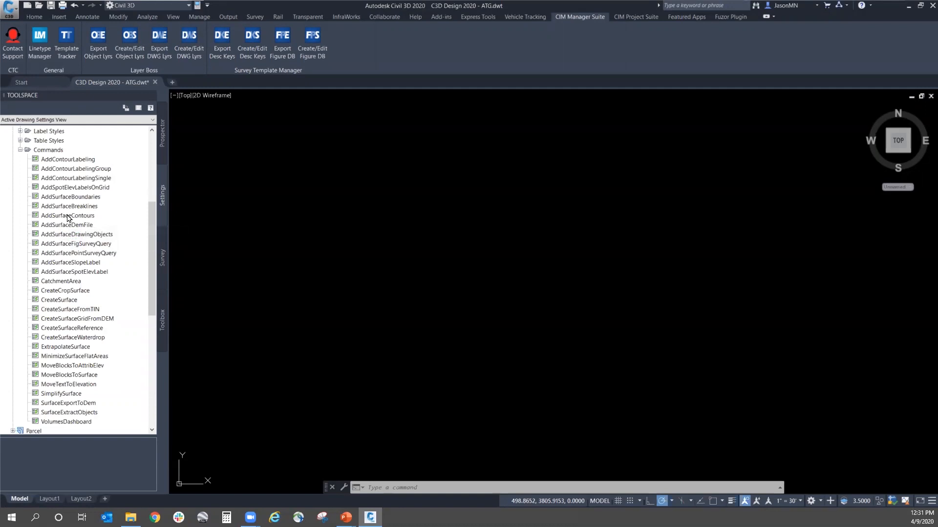
right_click(67, 217)
click(60, 219)
right_click(92, 215)
click(123, 221)
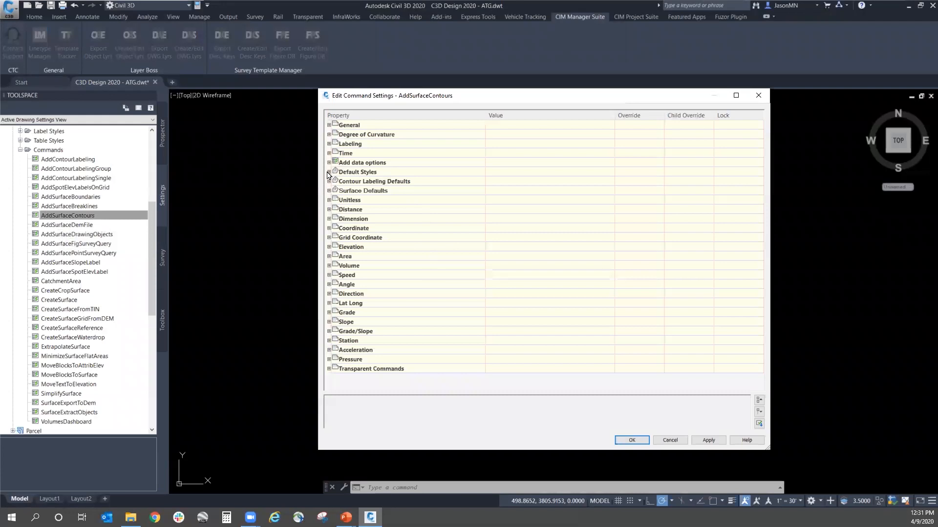
Step: Set the command's Surface Default Style to Contours 1' and 5' (Design) and accept the command settings
click(329, 172)
click(531, 185)
click(609, 182)
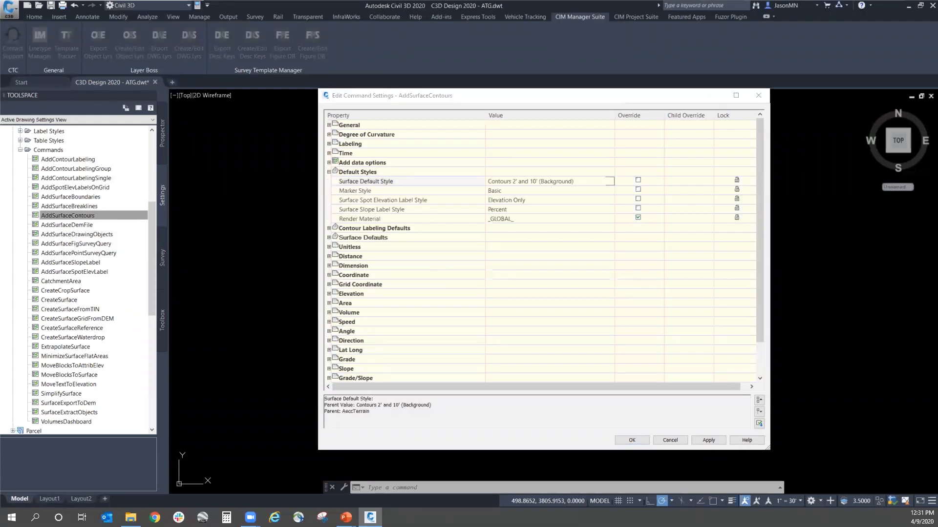
click(516, 232)
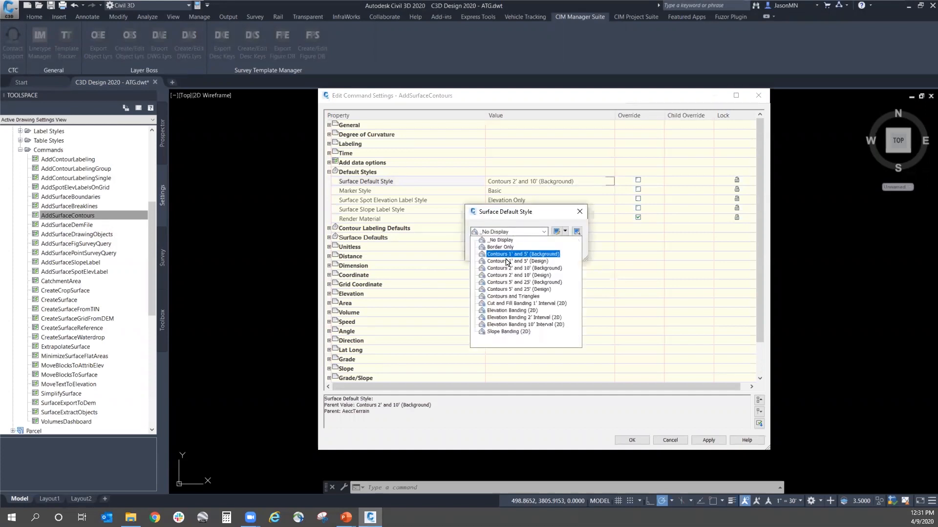
click(507, 262)
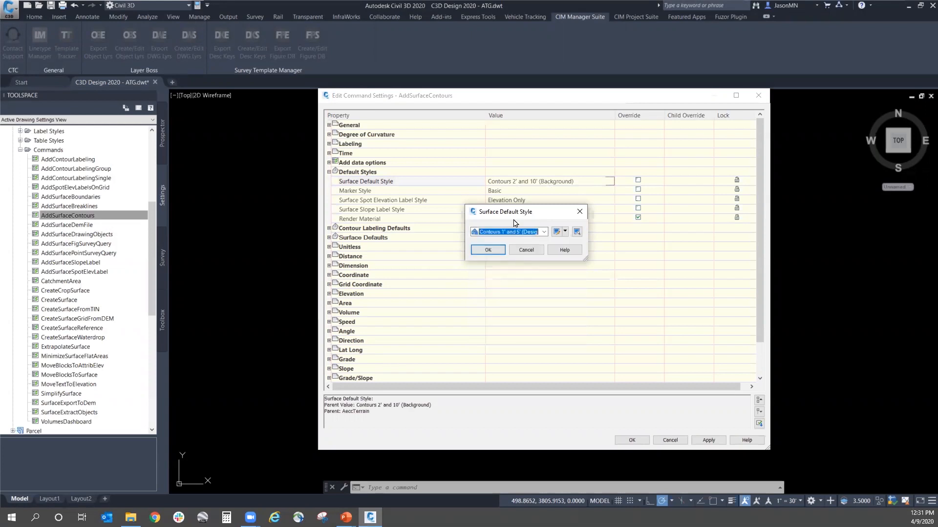
click(483, 249)
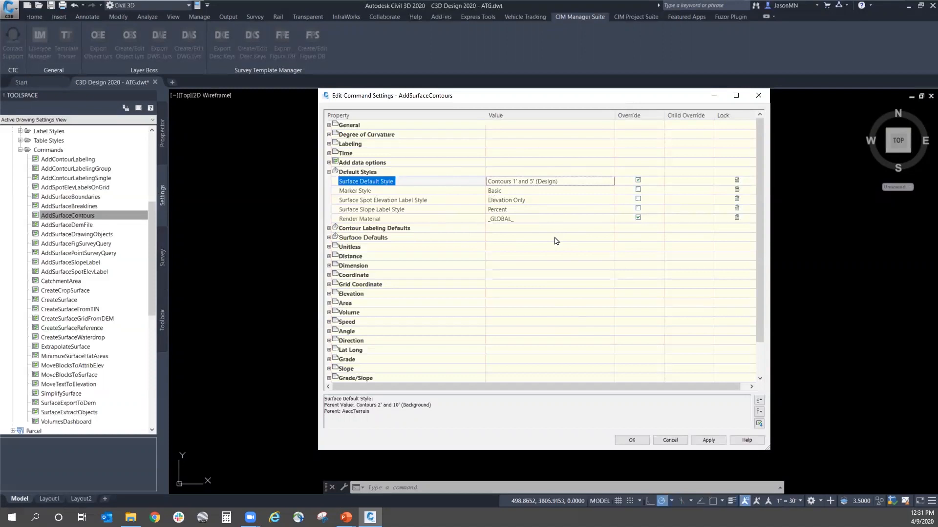
click(565, 184)
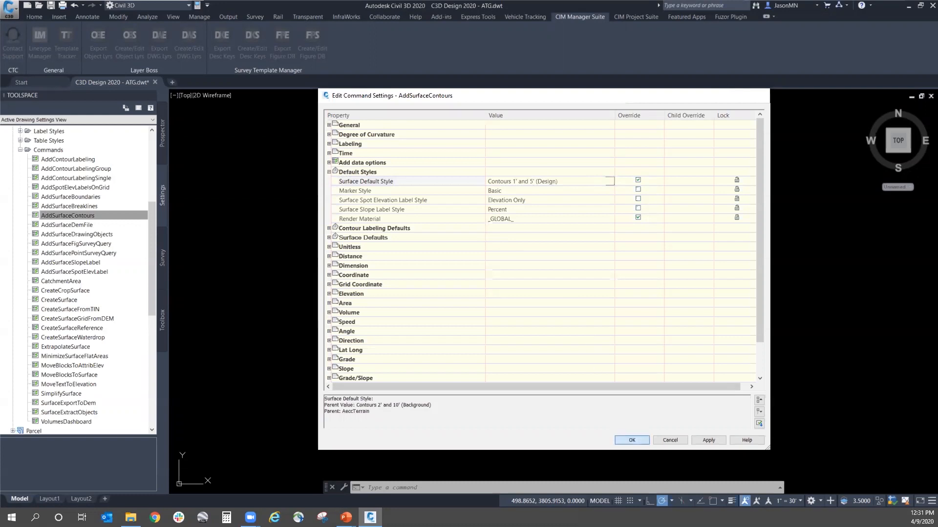
click(627, 441)
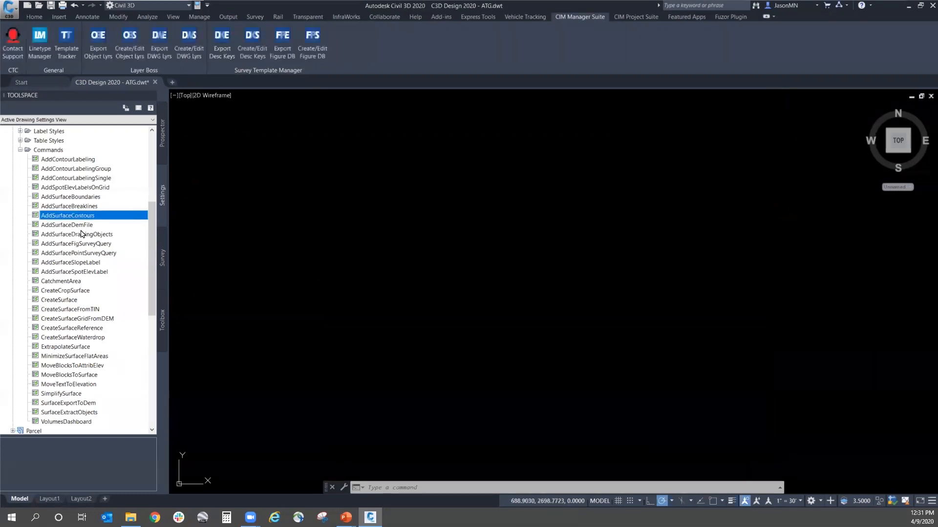
Step: Collapse the Commands and Surface branches of the settings tree and save the template
click(20, 150)
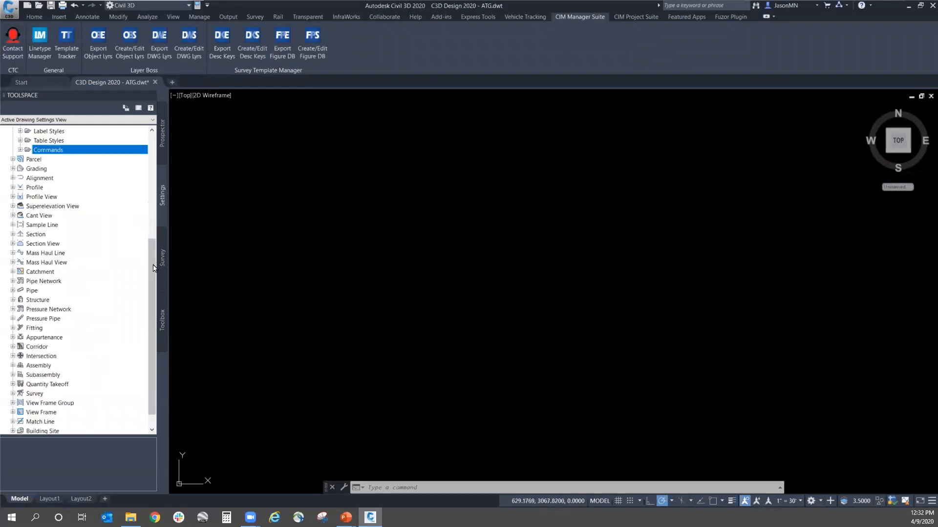
scroll(140, 162, up, 6)
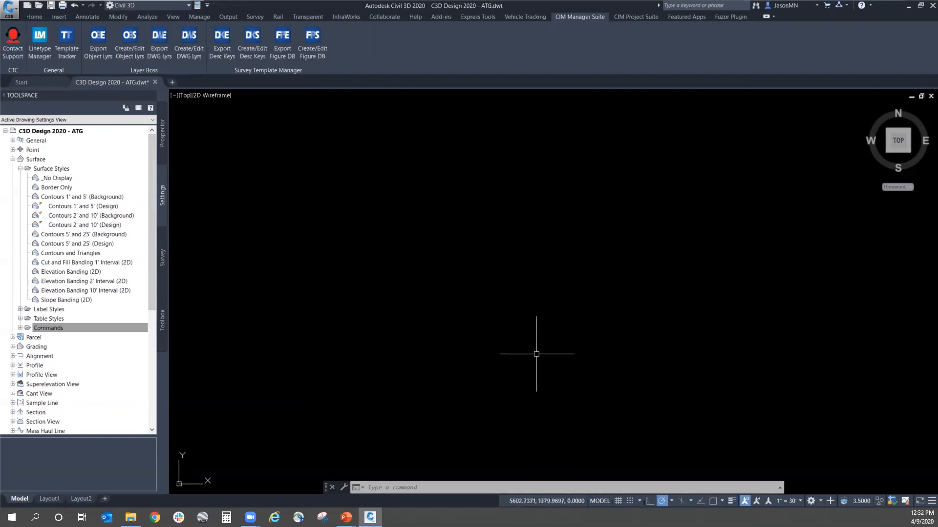
click(13, 160)
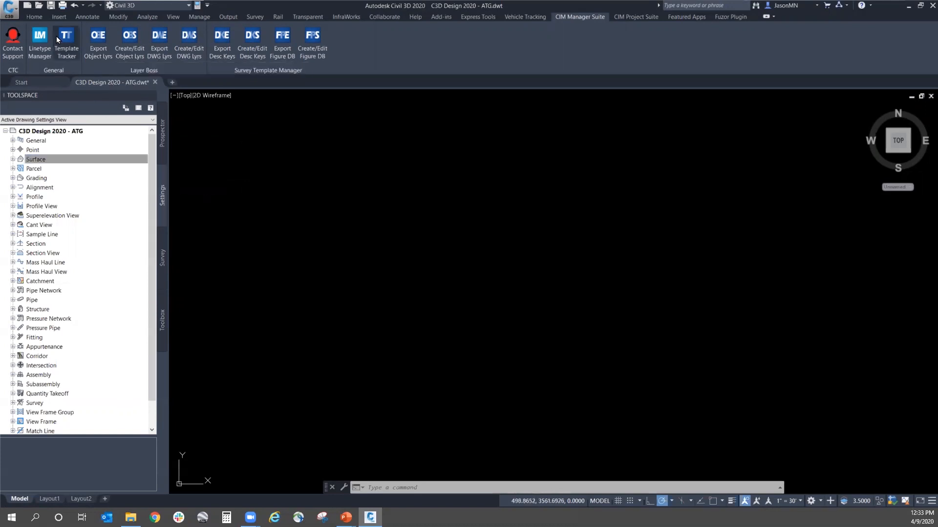
click(51, 5)
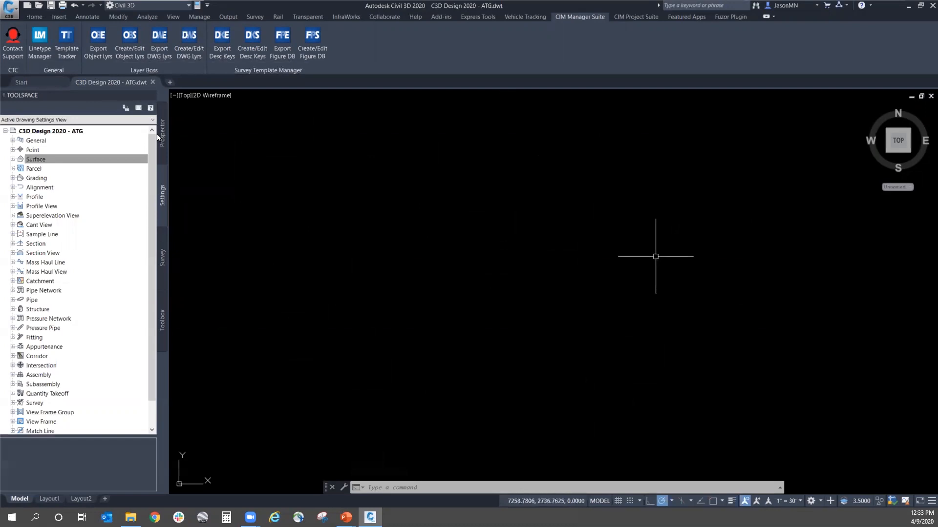
Step: Create a trial drawing from the C3D Design 2020 - ATG.dwt template and close that drawing
click(13, 10)
click(18, 53)
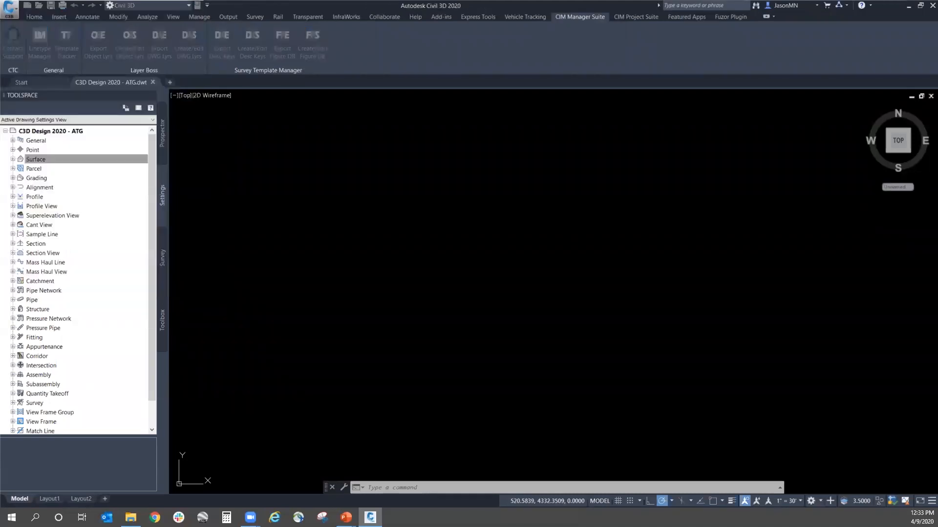
click(452, 198)
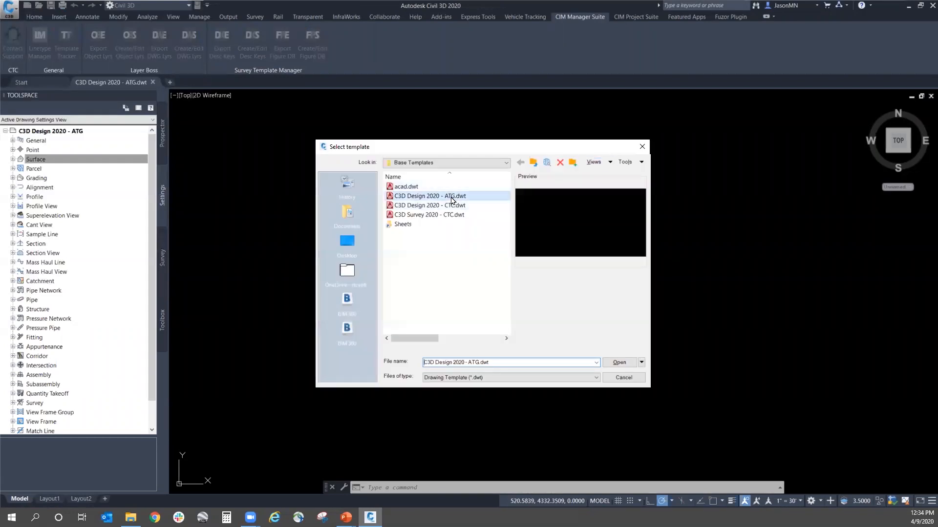
click(618, 364)
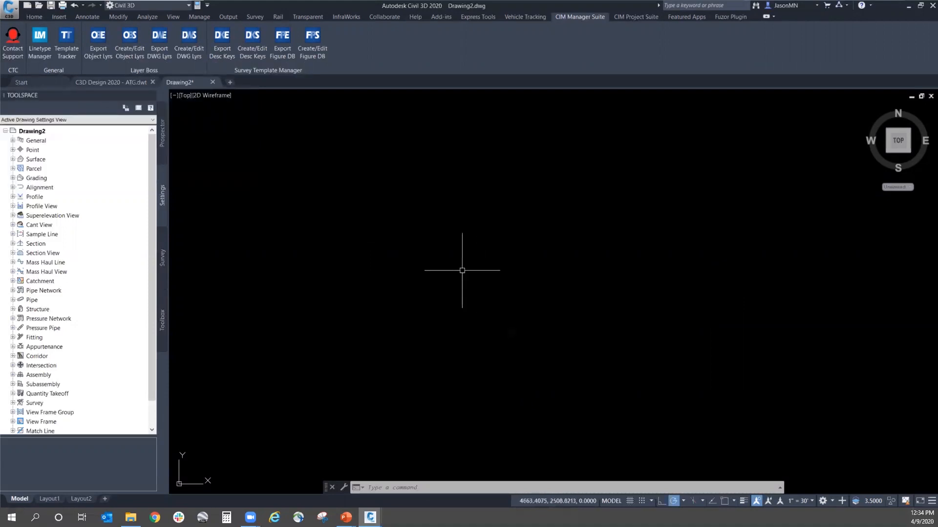
click(212, 82)
click(467, 280)
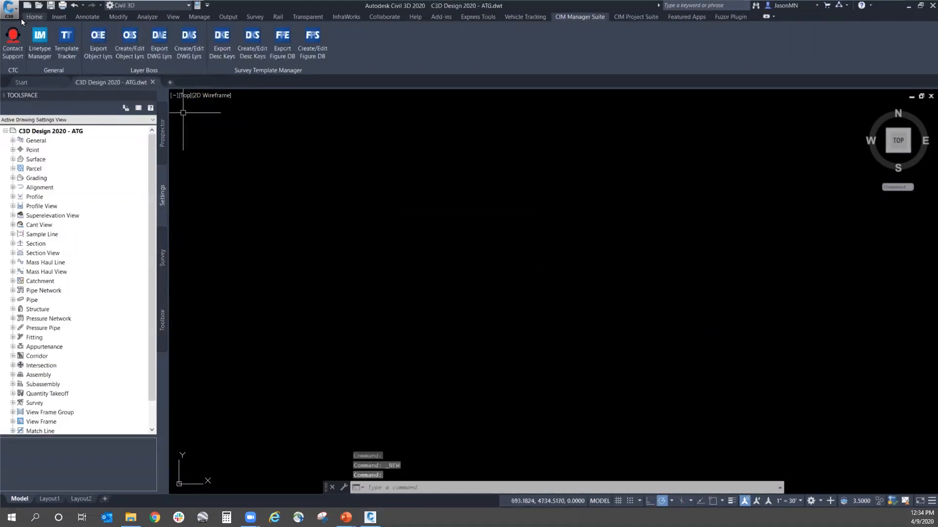
Step: Create a new drawing with no template, using imperial units
click(9, 8)
click(23, 58)
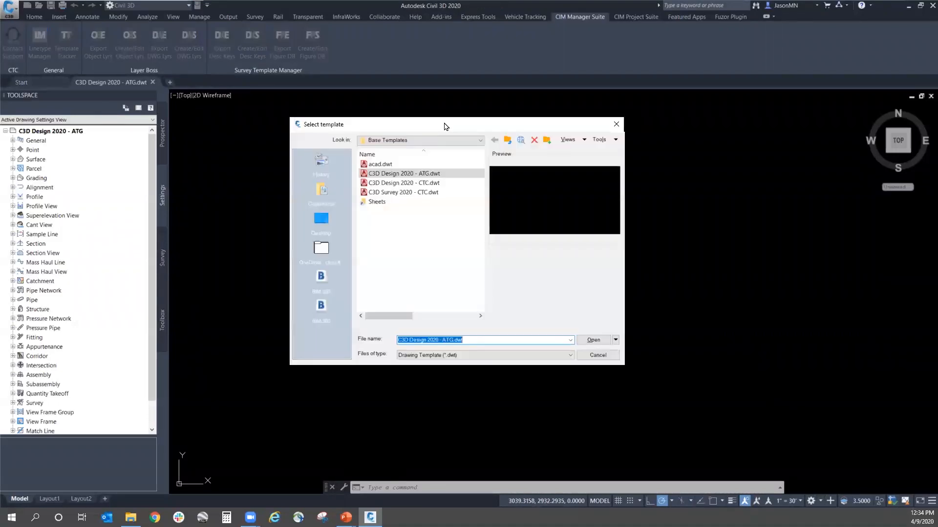
click(616, 341)
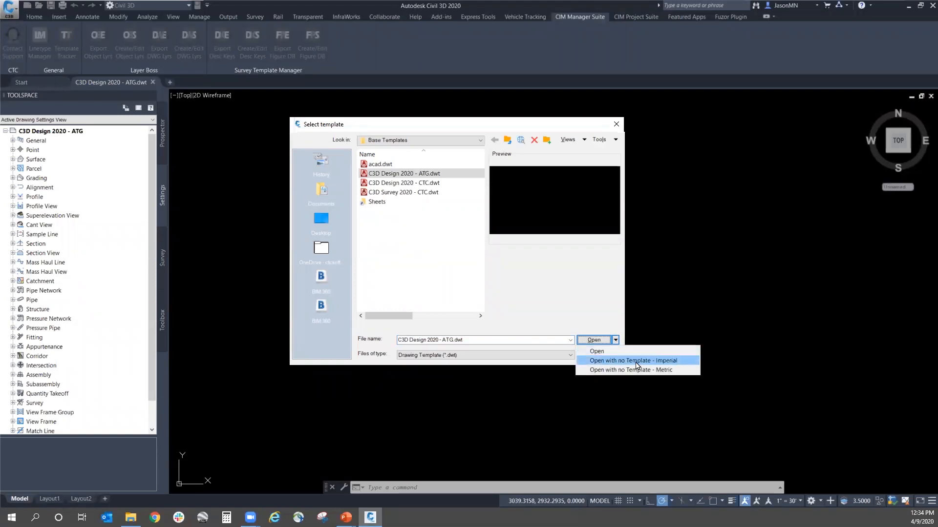
click(689, 366)
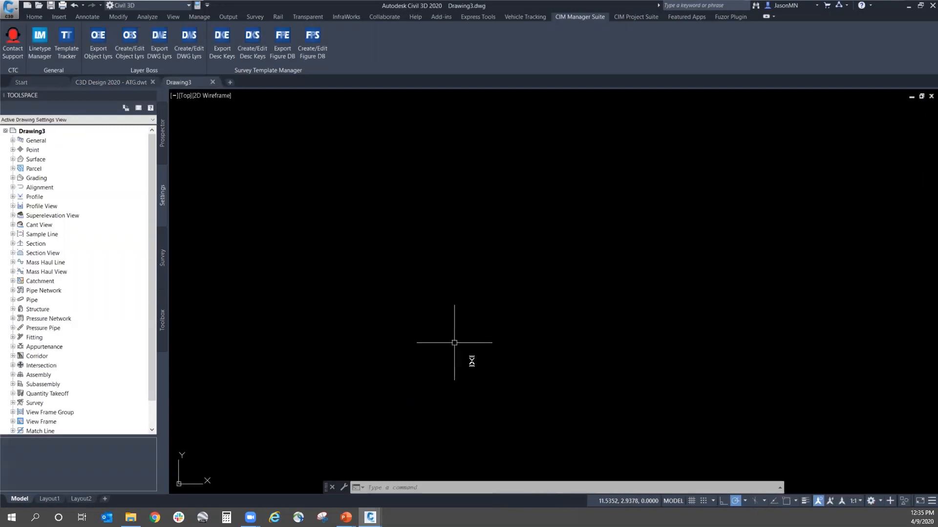
Step: Inspect the blank drawing's layers in the Layer Properties Manager and close the manager
click(35, 18)
click(543, 43)
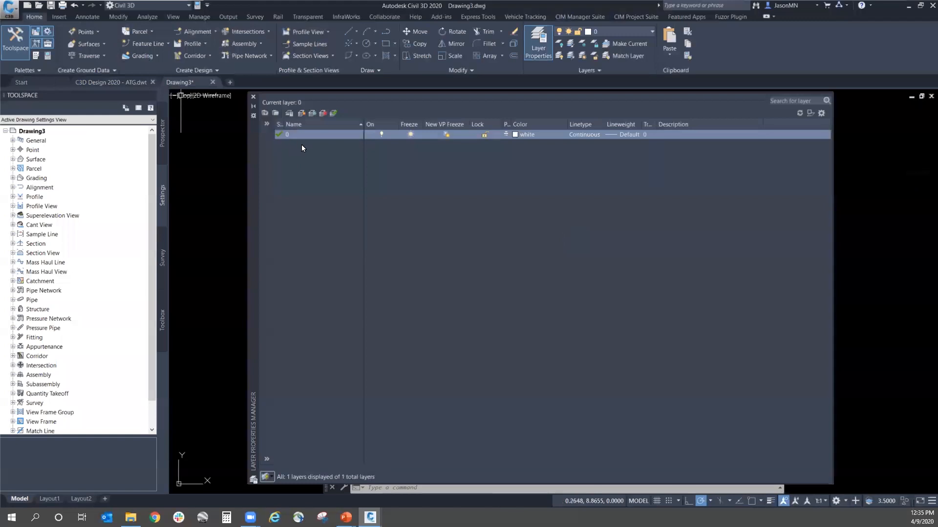
click(253, 98)
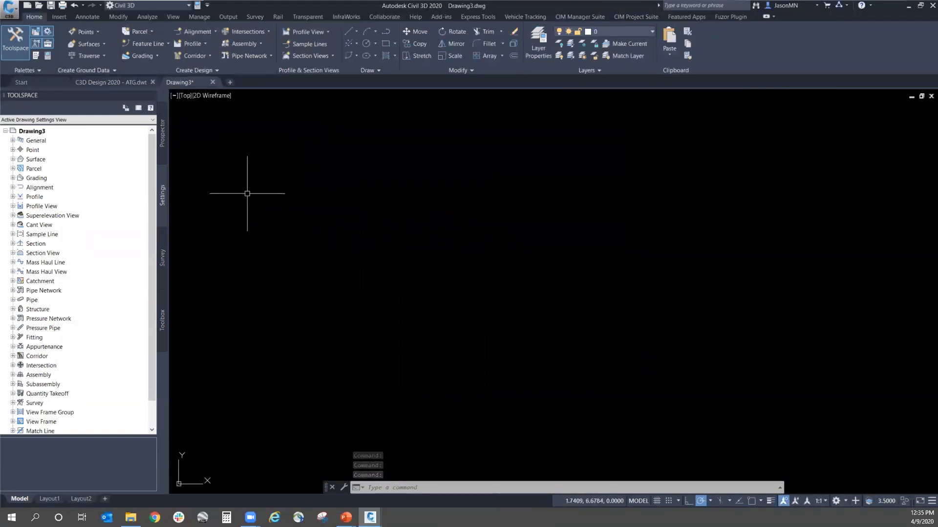
Step: Save the new blank drawing to the Desktop as TemplateTesting4-9-20
key(ctrl+s)
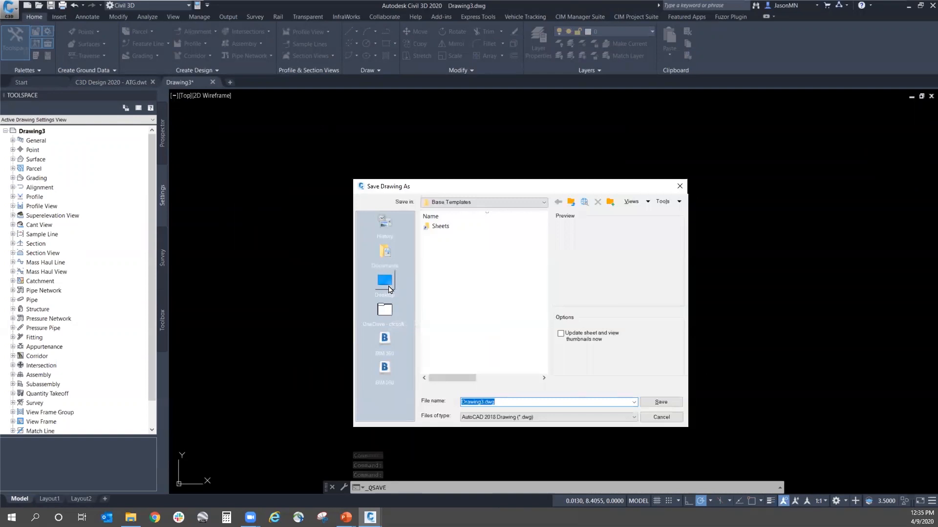
click(385, 282)
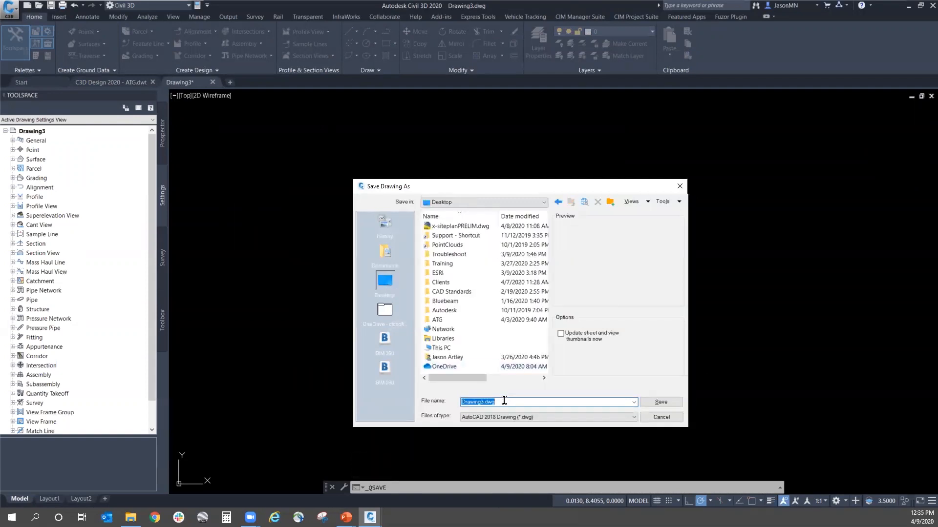
text(TemplateTesting4-9-20)
key(Return)
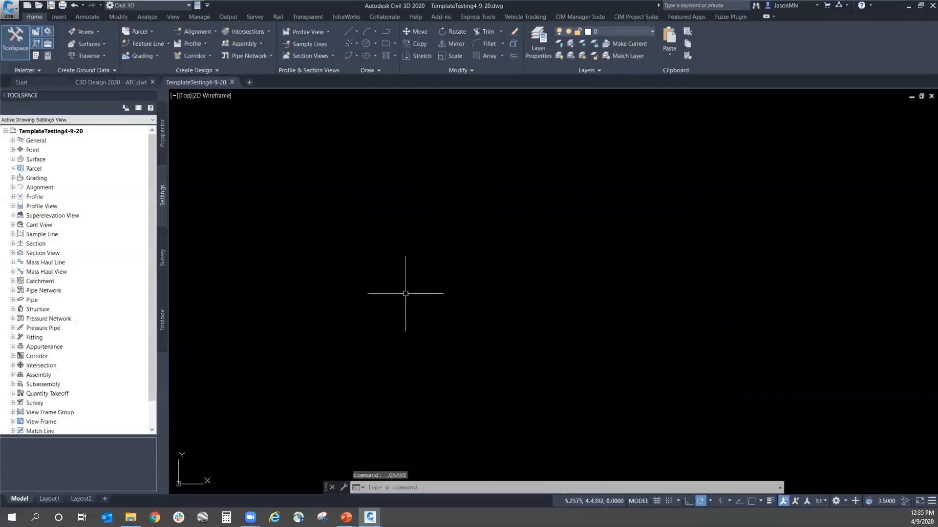
Step: Check the object layer assignments in the blank drawing's settings and close them without changes
right_click(82, 135)
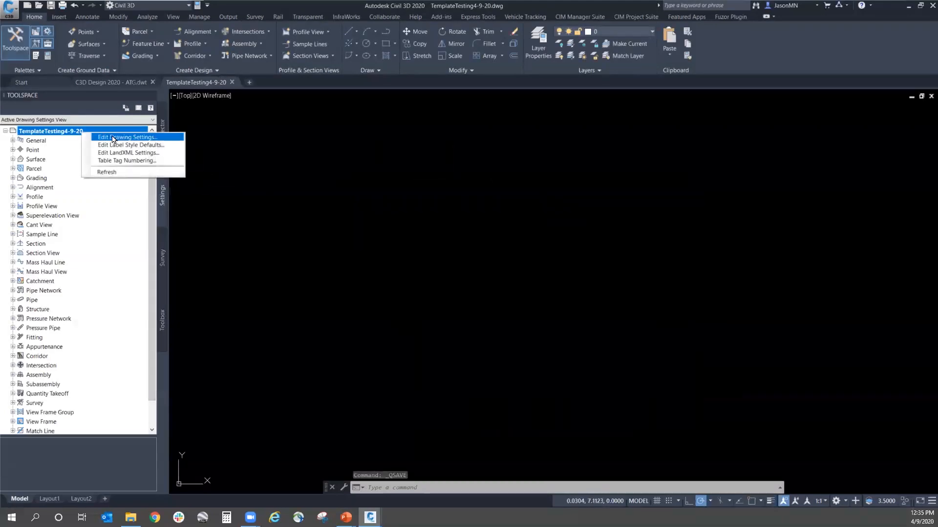
click(118, 138)
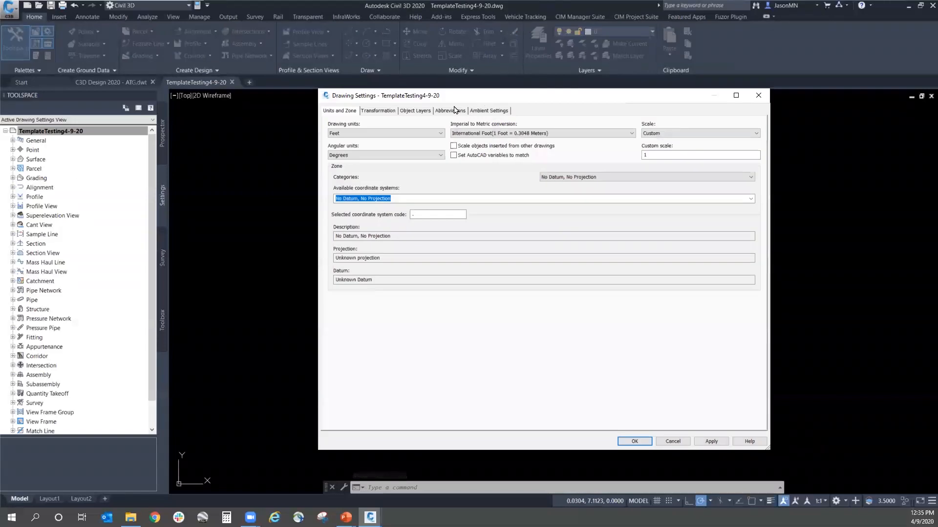
click(415, 111)
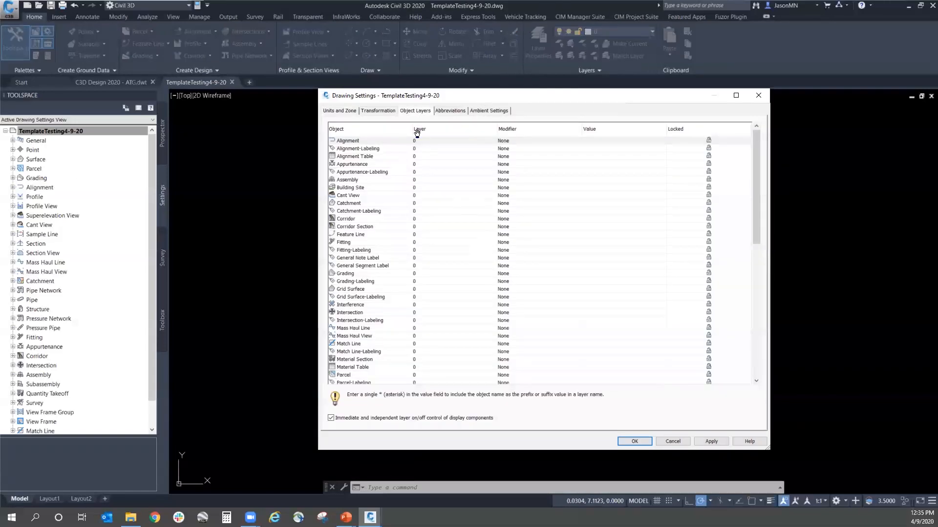
click(681, 443)
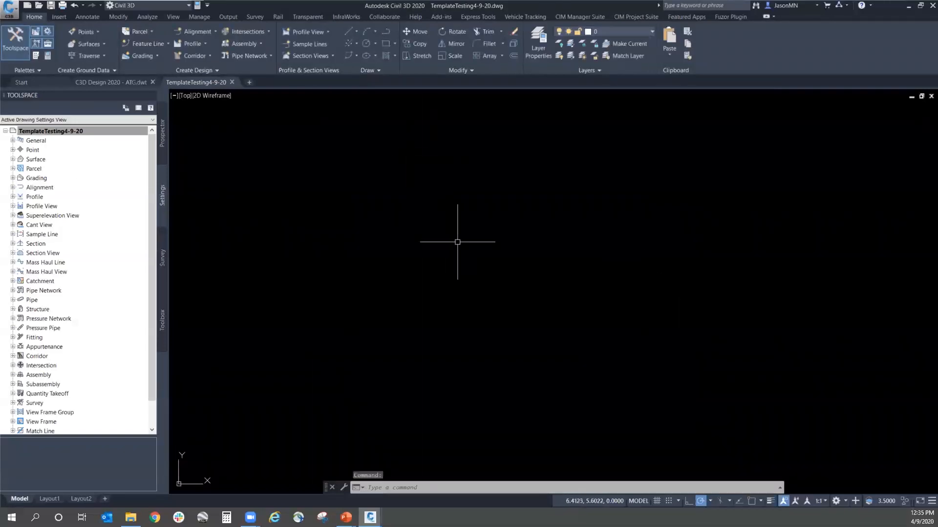
Step: Add the C3D Design 2020 - ATG.dwt drawing template as a referenced template for the drawing
click(199, 17)
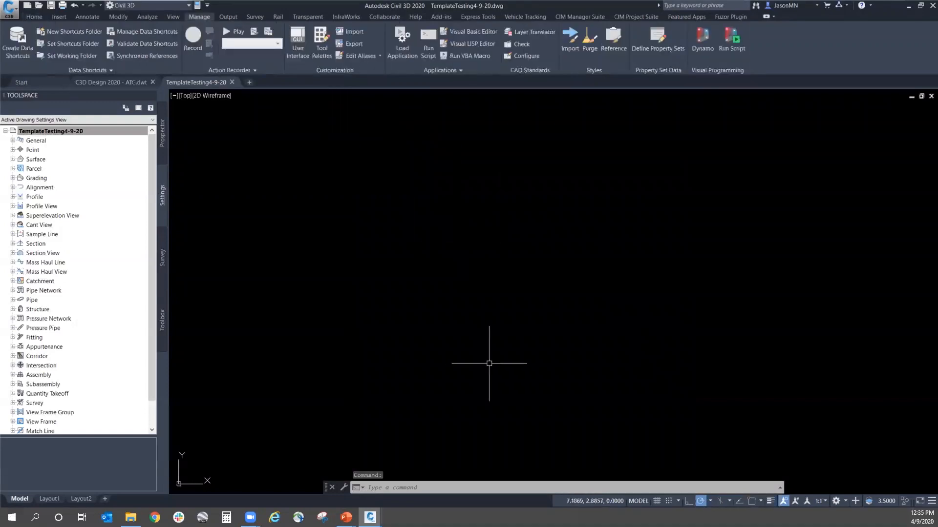
click(619, 41)
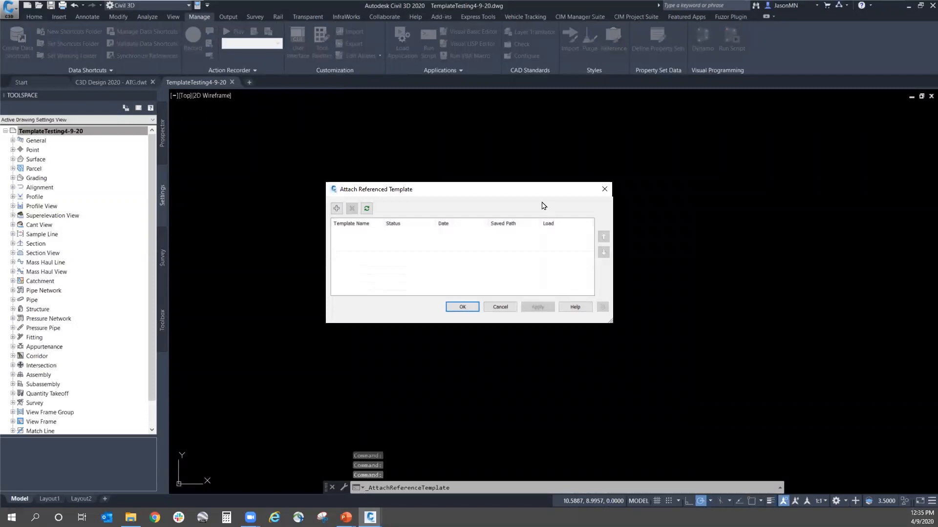
drag(524, 193, 598, 196)
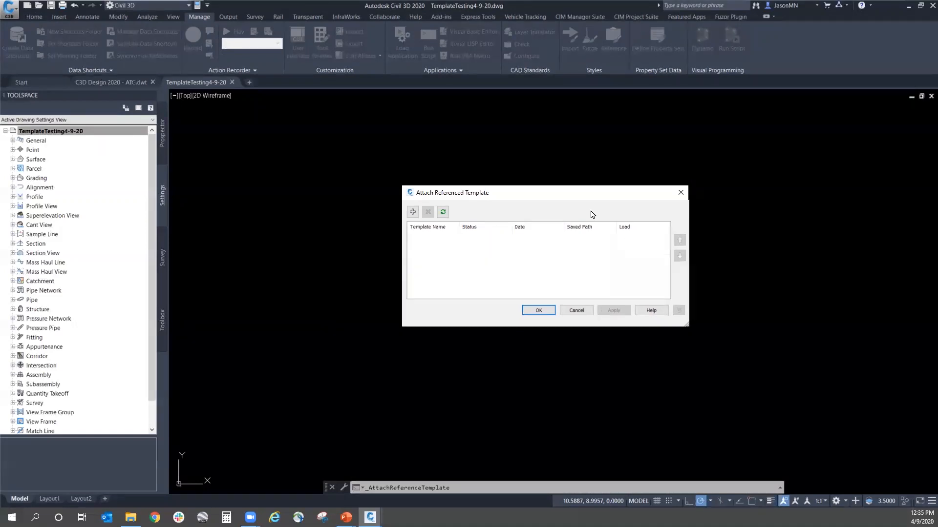
click(410, 210)
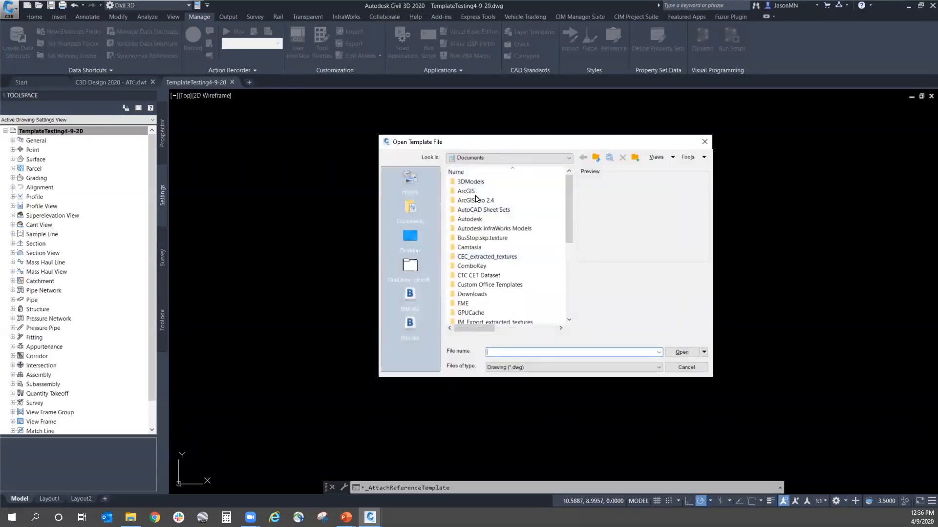
click(518, 367)
click(517, 380)
click(484, 191)
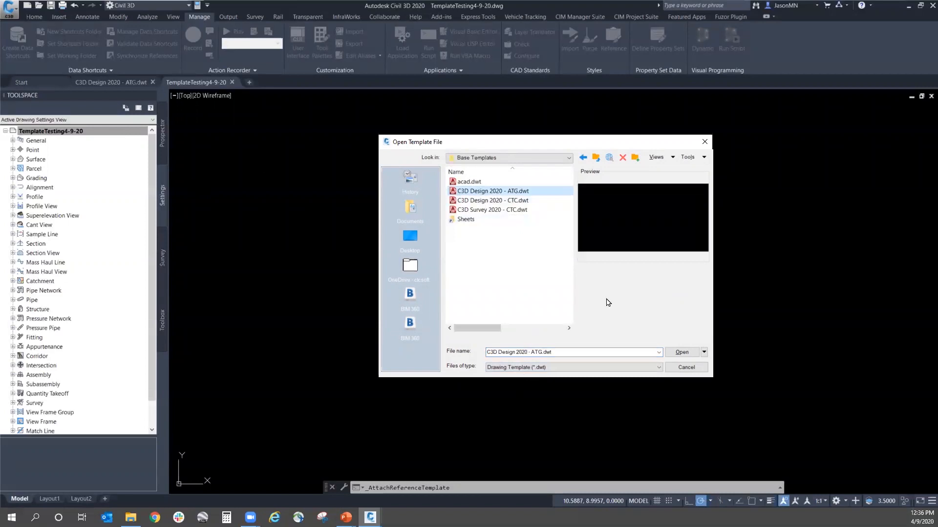
click(683, 353)
click(498, 237)
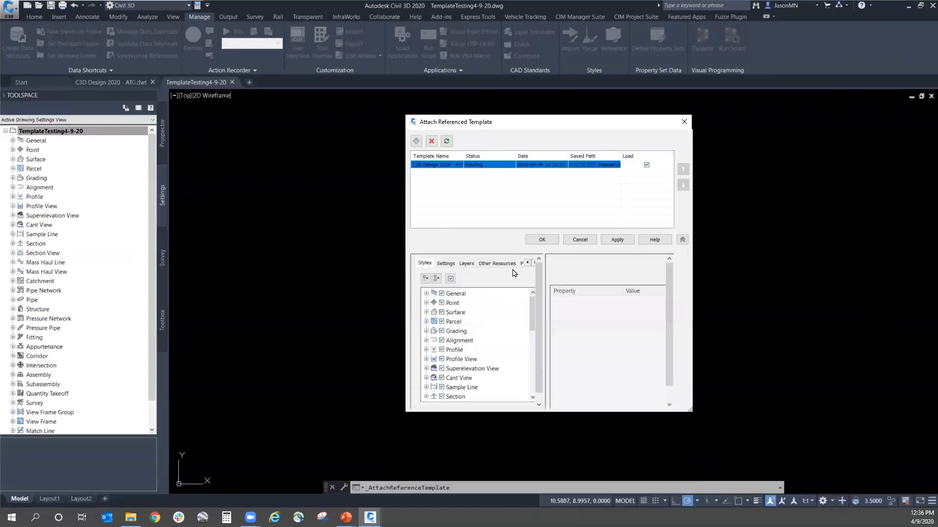
Step: Review the layers, styles and settings offered by the referenced template and apply the attachment
click(466, 264)
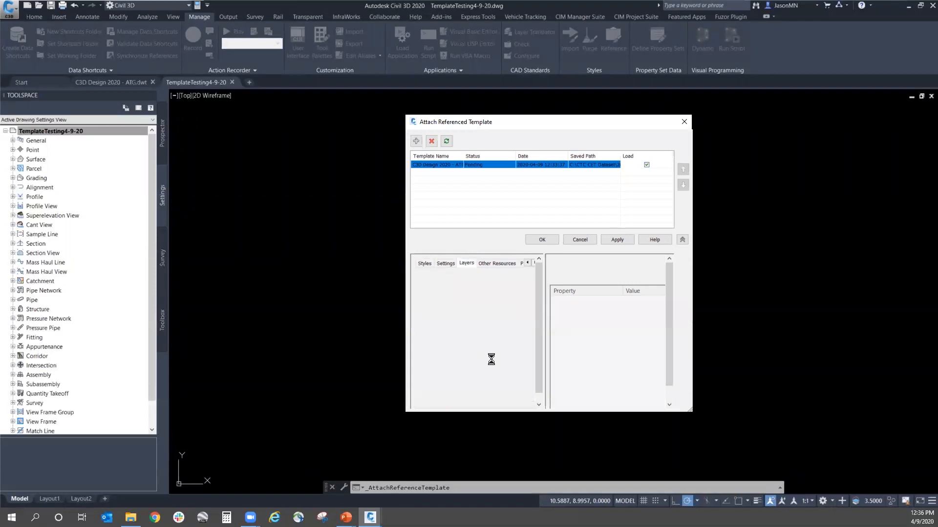
click(423, 264)
click(445, 264)
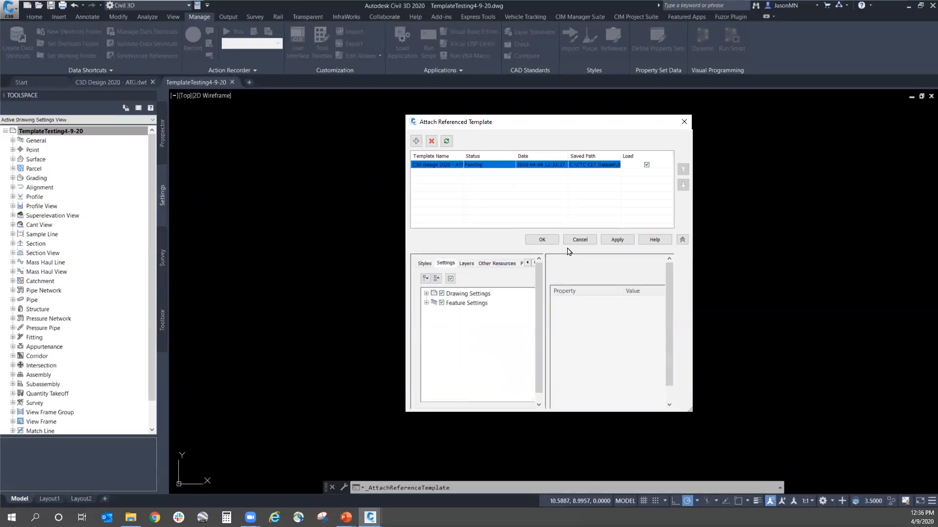
click(532, 241)
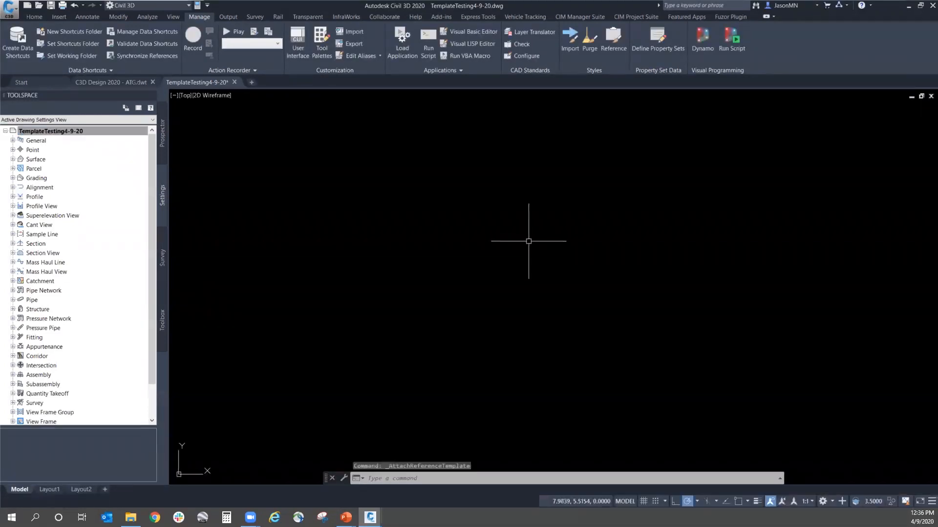
Step: Recheck the object layers in the drawing settings and expand the profile styles in the settings tree
right_click(56, 130)
click(90, 135)
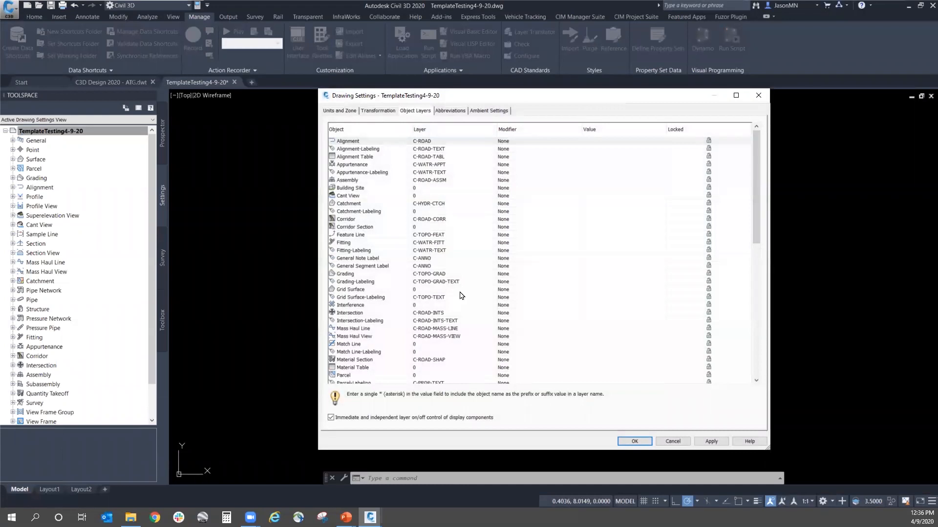
click(673, 442)
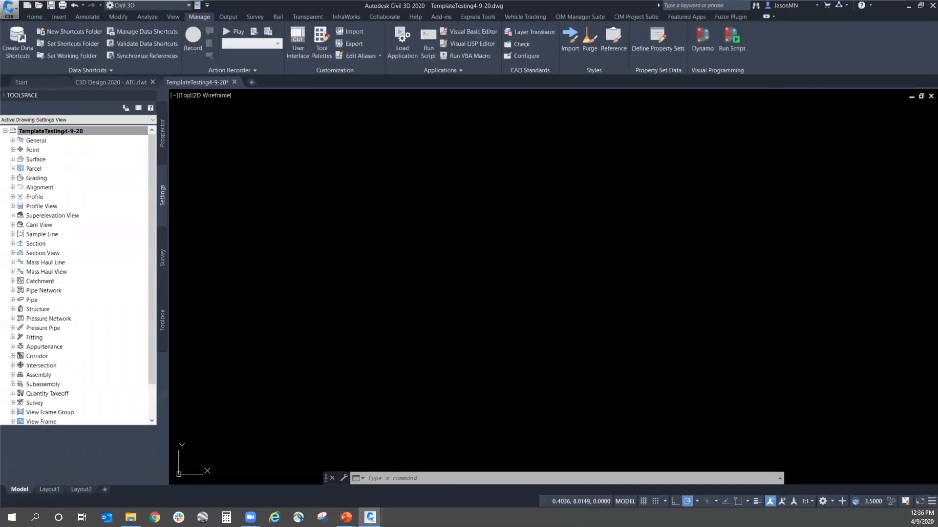
click(13, 196)
click(20, 206)
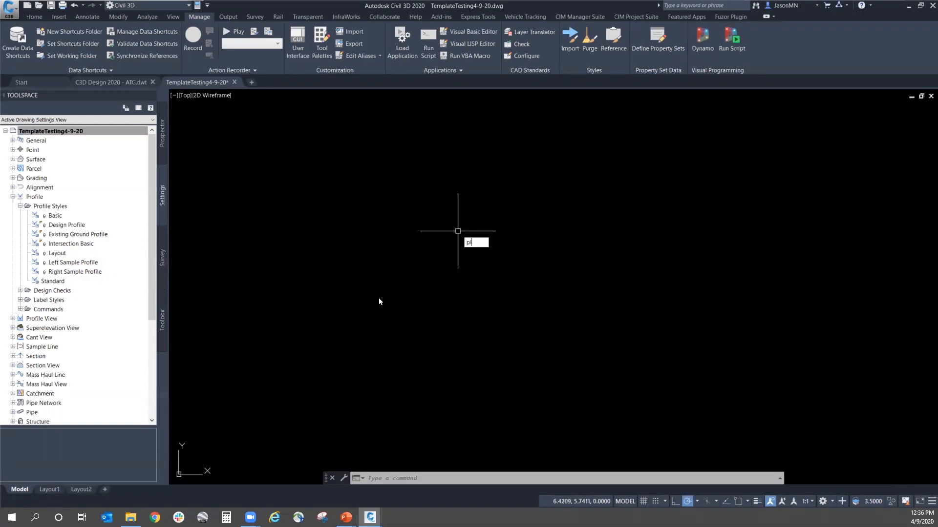
Step: Draw a single-segment polyline 800 units long, running diagonally upward
key(Return)
click(275, 304)
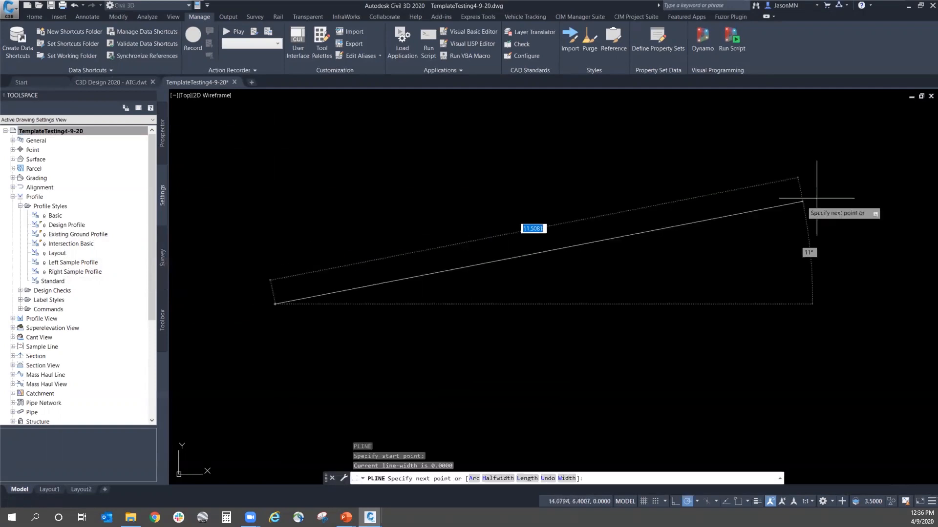
scroll(549, 335, down, 5)
scroll(540, 293, up, 5)
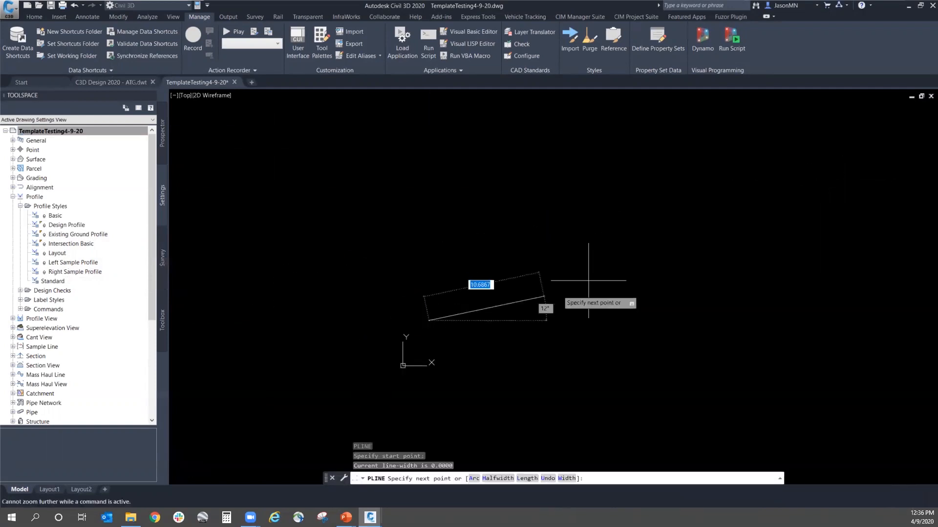
text(800)
key(Return)
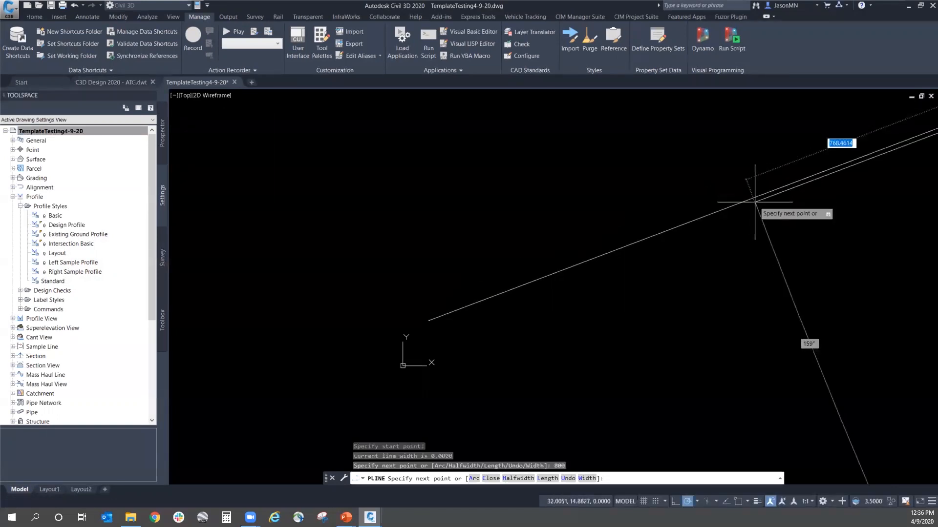
key(Return)
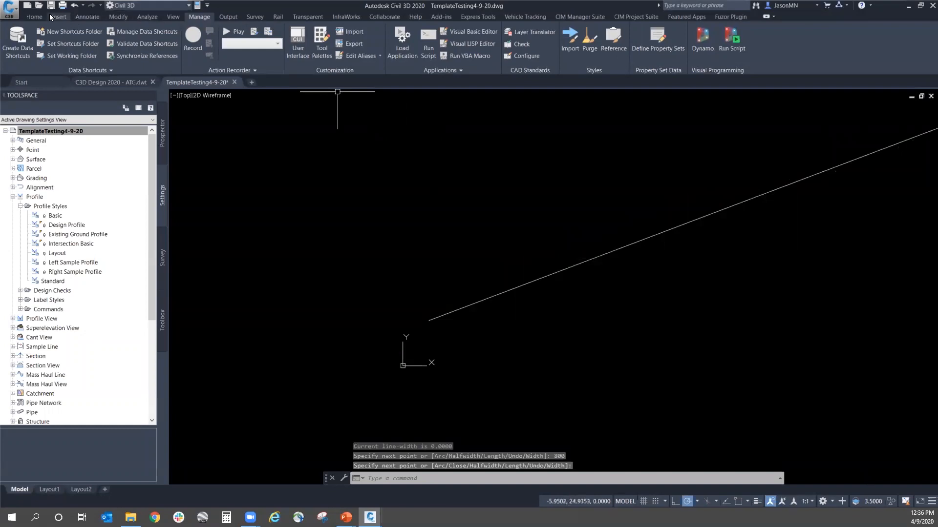
Step: Create an alignment from the polyline without curves between tangents, using the All Labels label set
click(34, 17)
click(186, 33)
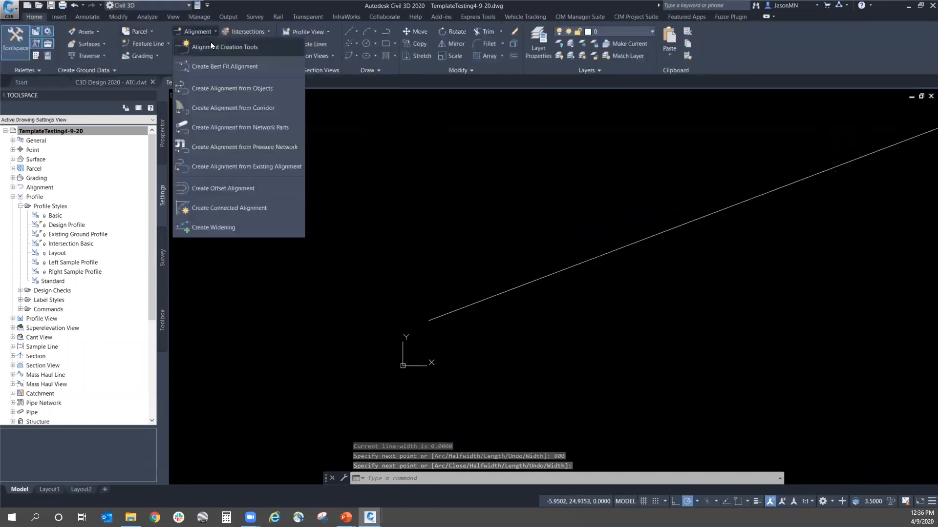
click(227, 91)
click(580, 262)
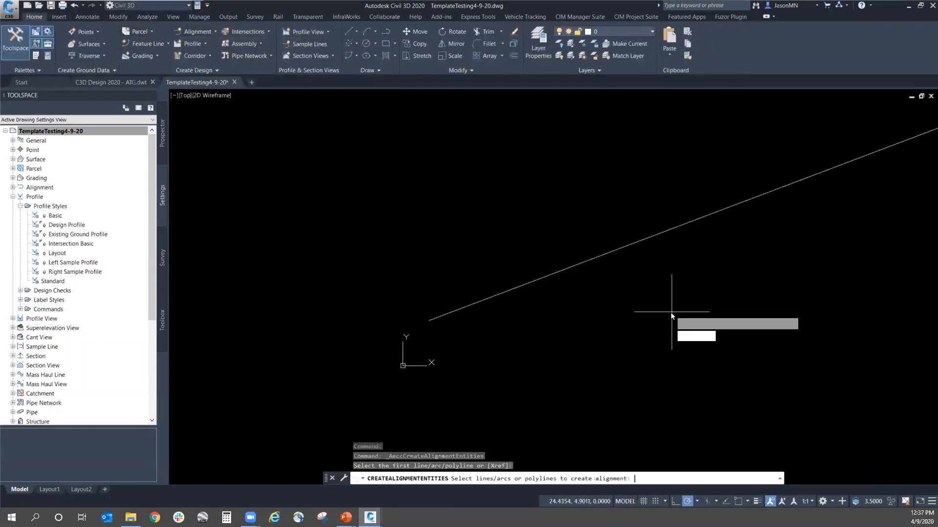
key(Return)
key(Return)
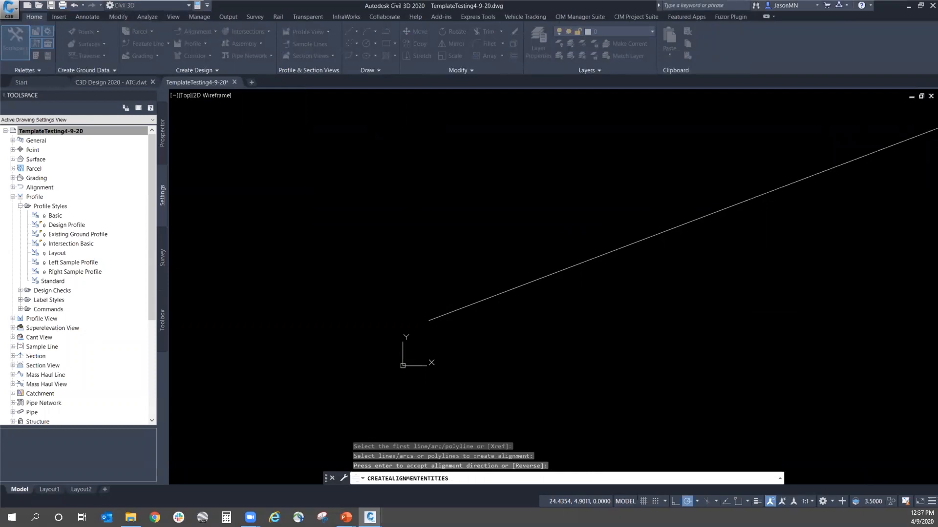
click(469, 317)
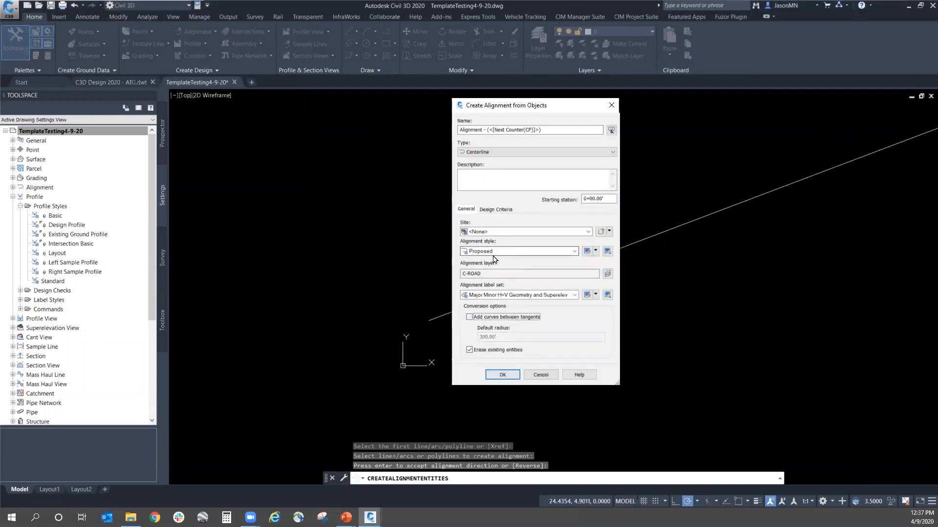
click(535, 295)
click(513, 350)
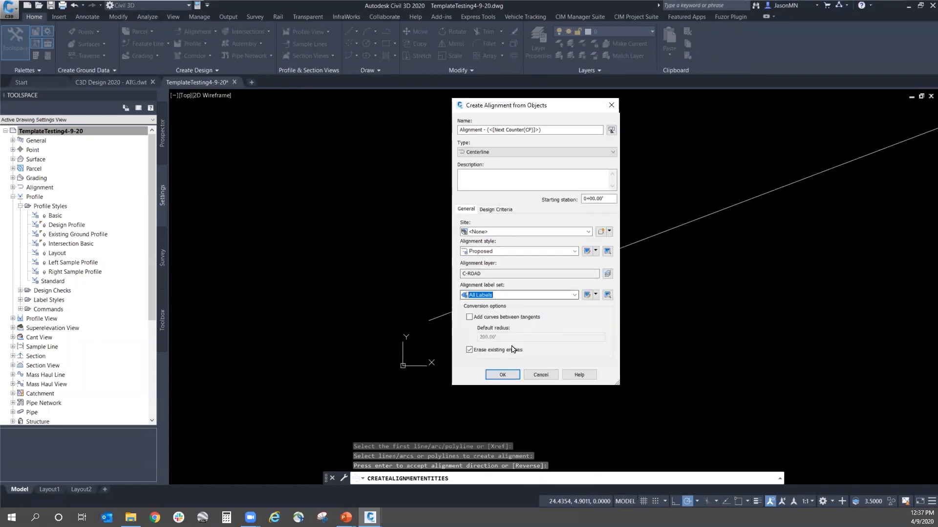
click(503, 375)
Step: Examine how the full length of the new alignment displays in the drawing
scroll(337, 352, down, 5)
scroll(357, 354, down, 6)
text(z)
key(space)
text(e)
key(space)
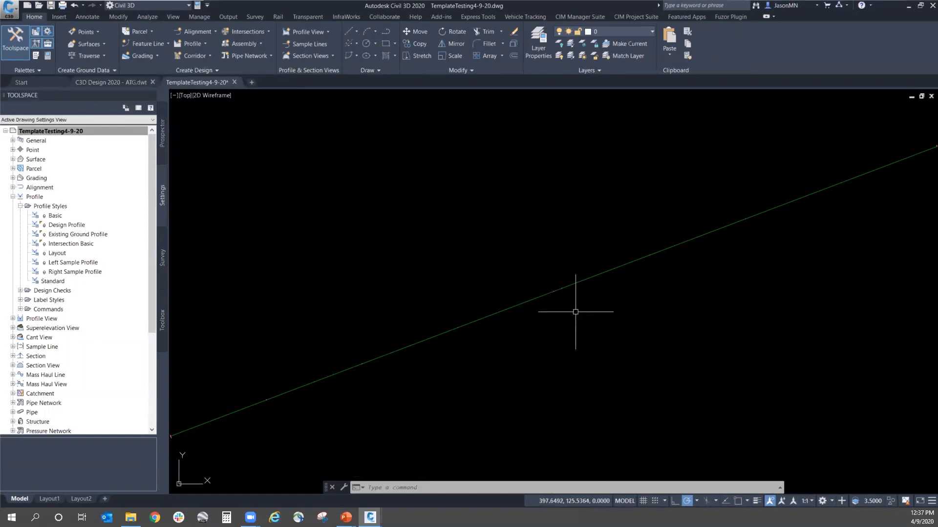
scroll(525, 306, down, 6)
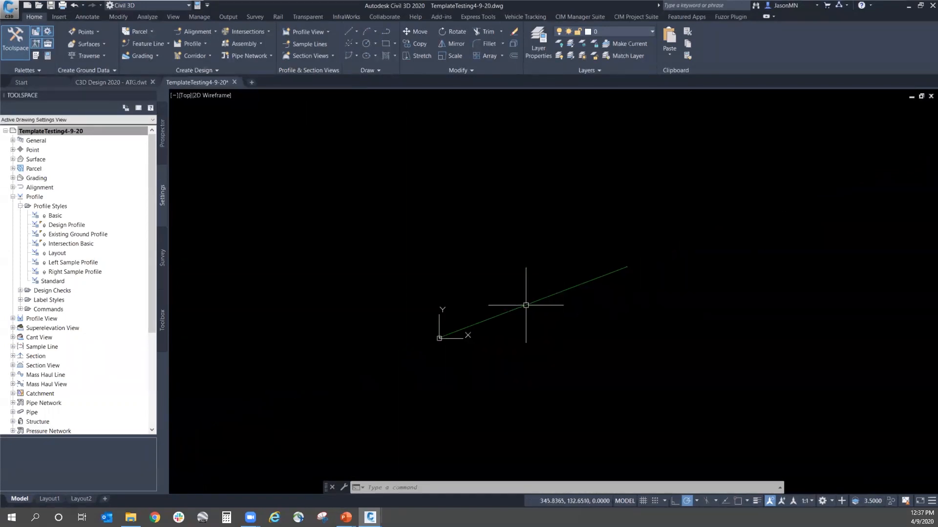
mouse_move(526, 306)
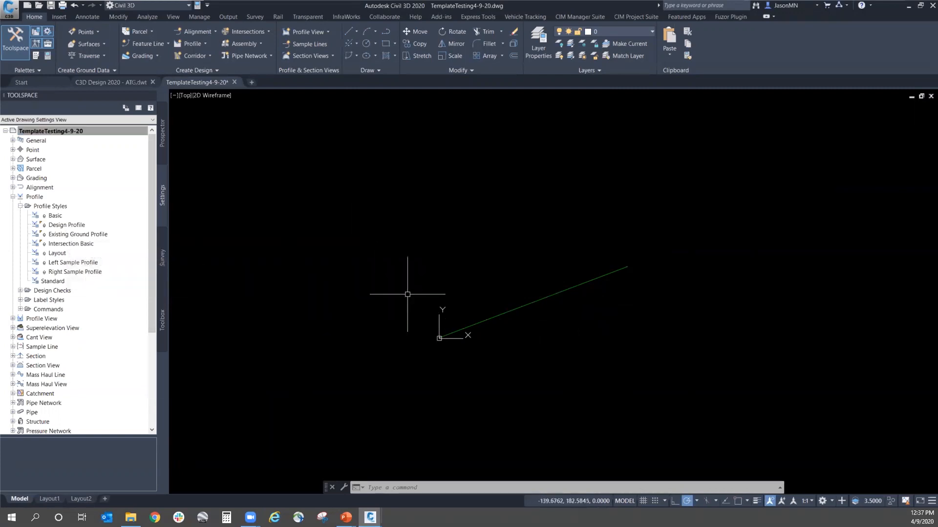
scroll(464, 306, up, 4)
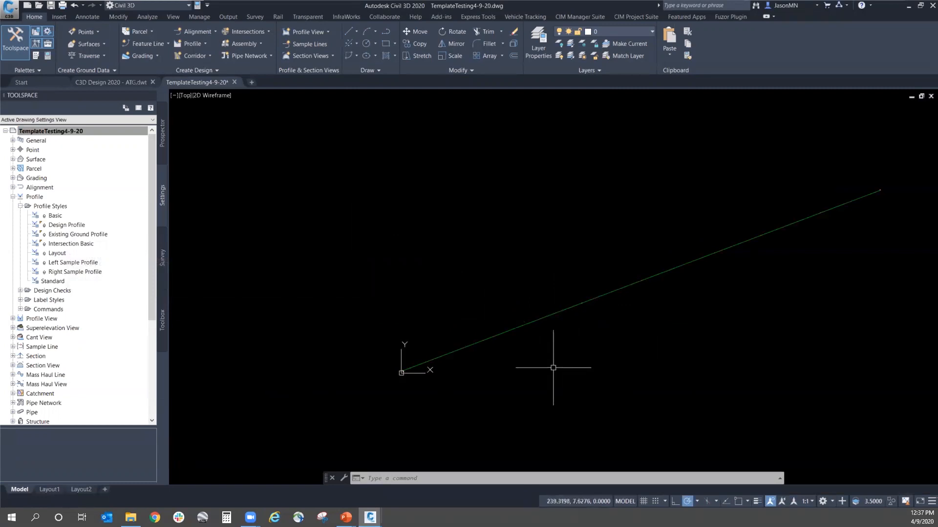
Step: Edit the Left Sample Profile style by trying the Basic marker style for its Vertical Tangent Curve Intersect point
right_click(64, 263)
click(99, 270)
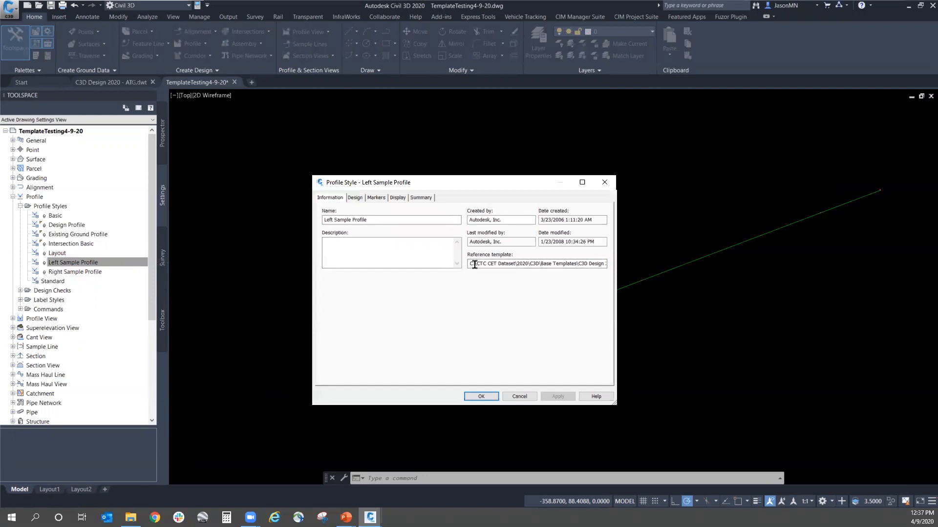
click(363, 199)
click(377, 198)
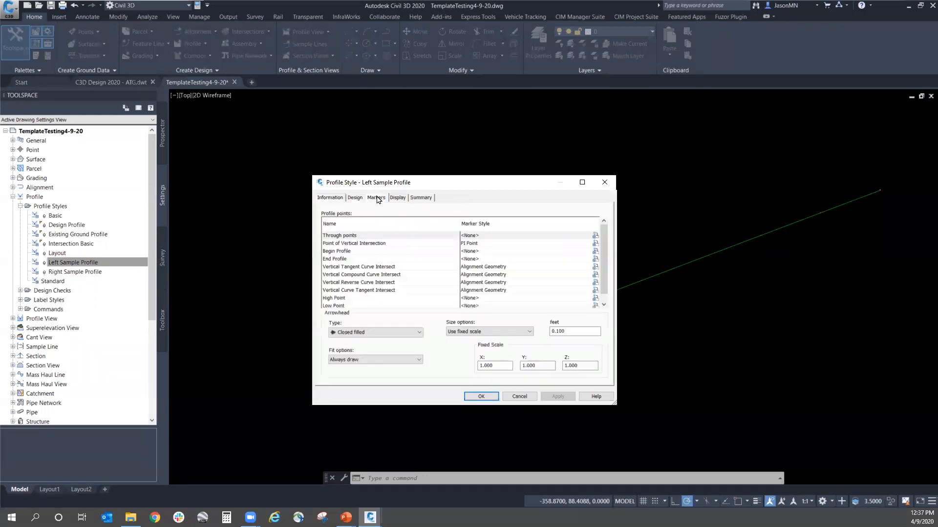
click(536, 266)
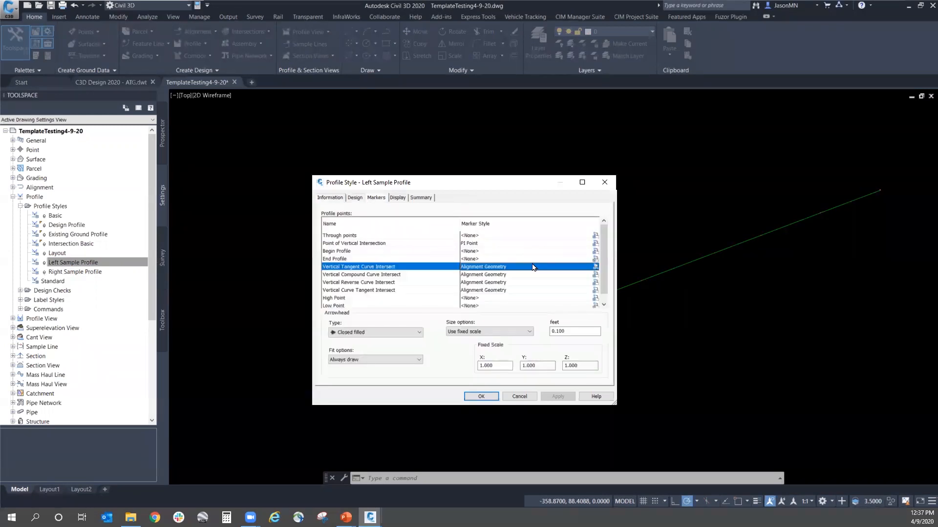
click(595, 267)
click(508, 231)
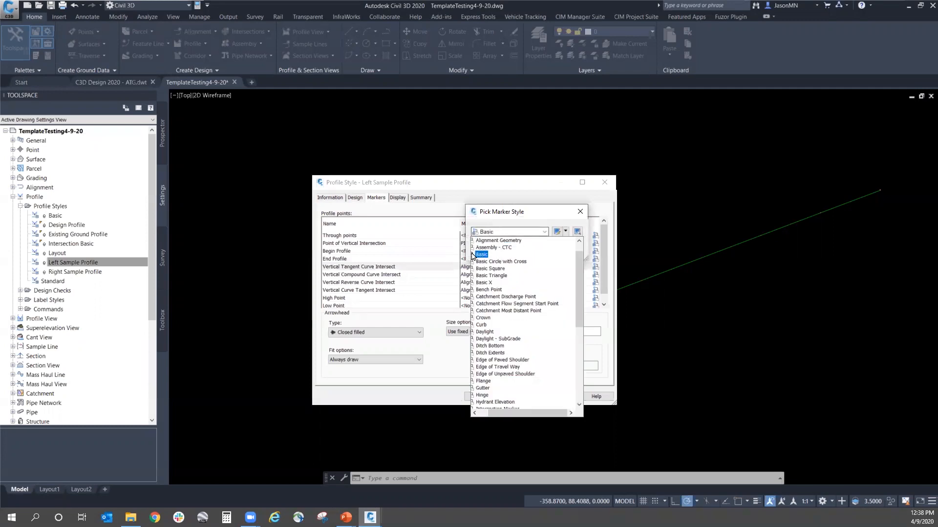
click(498, 254)
click(486, 313)
Step: Examine the Left Sample Profile style's component display, and discard the edits to this referenced style
click(398, 198)
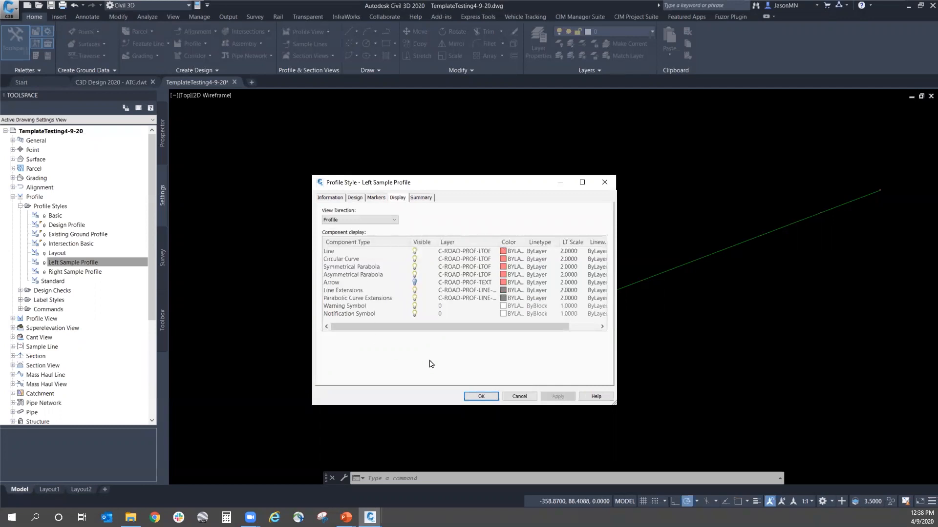
click(480, 396)
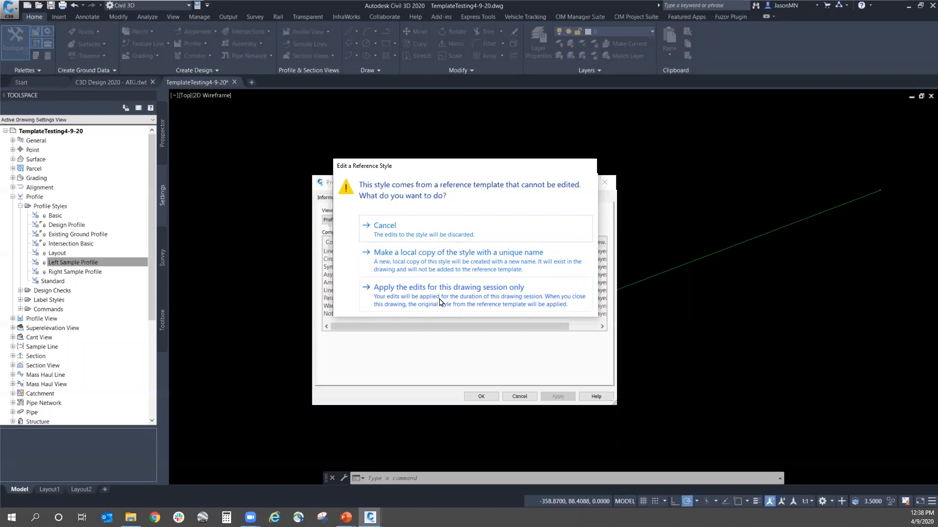
click(398, 227)
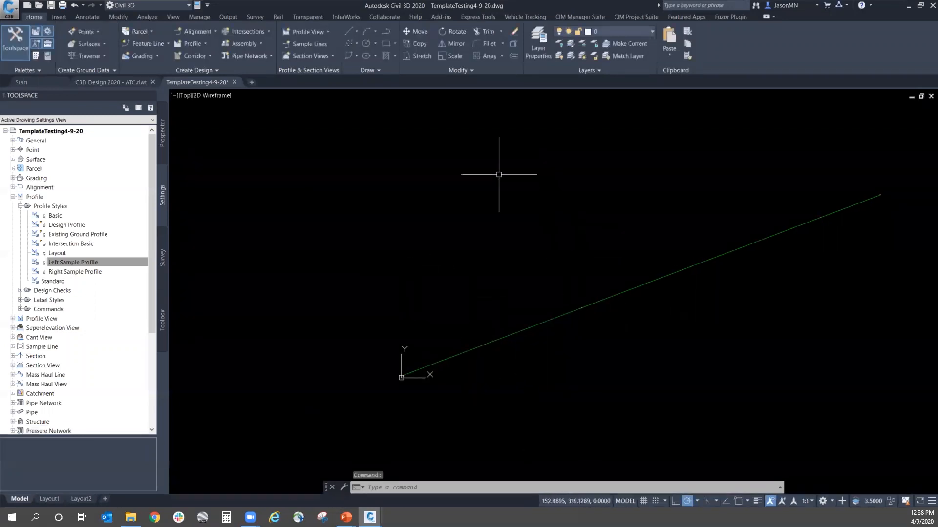
Step: Look over the CIM Manager Suite tools and the drawing's purgeable items without purging anything
mouse_move(101, 84)
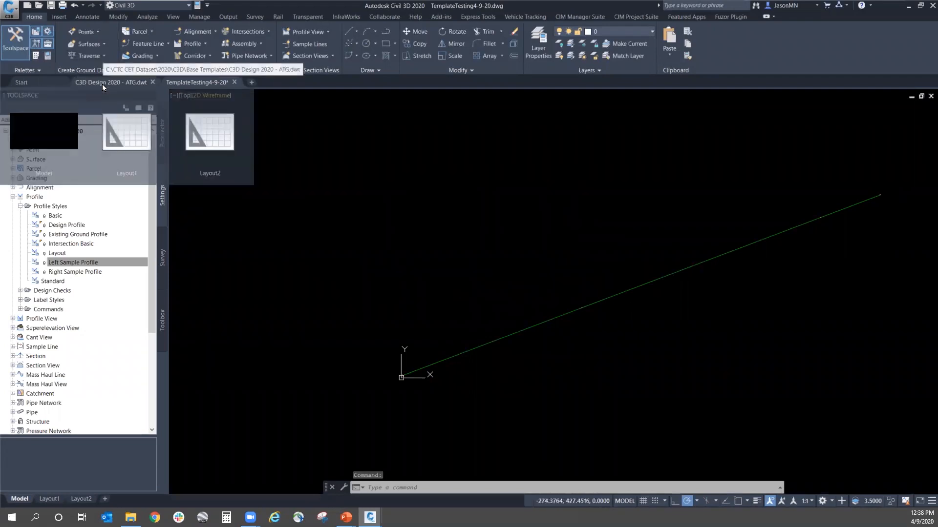
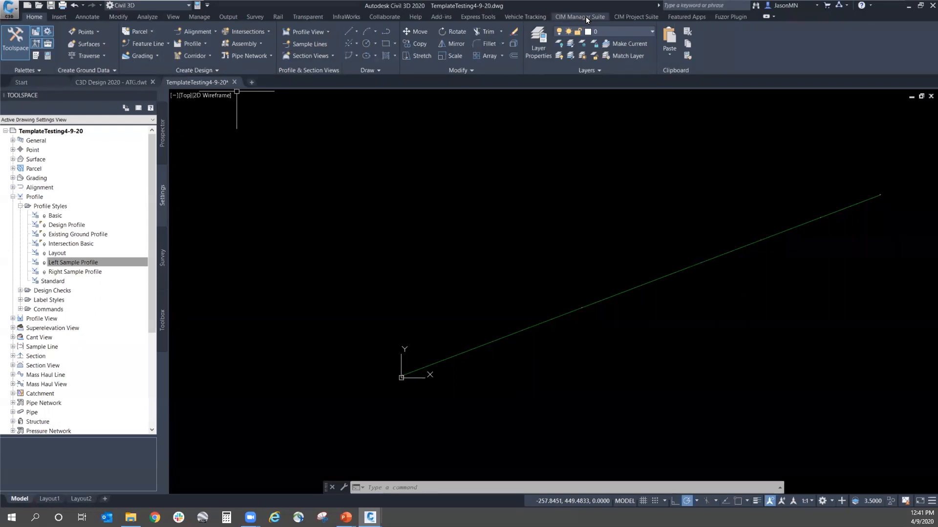
click(581, 16)
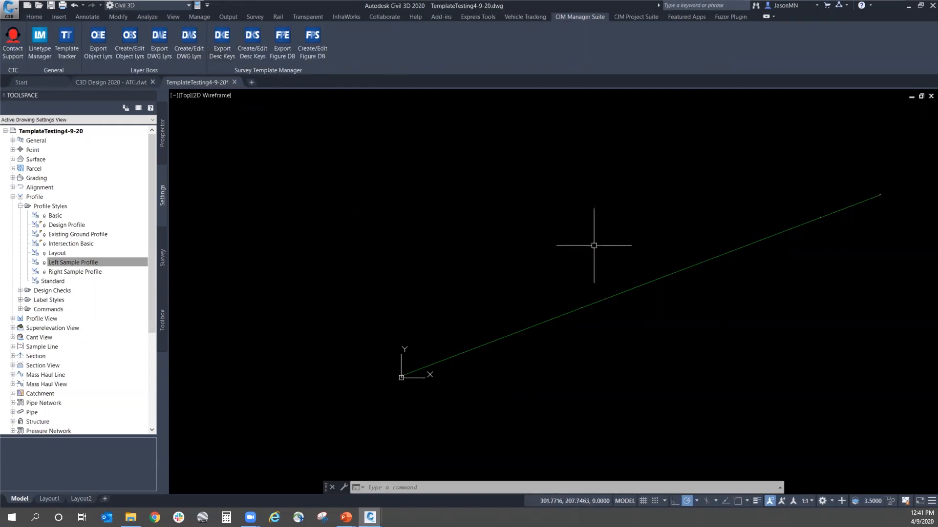
right_click(650, 199)
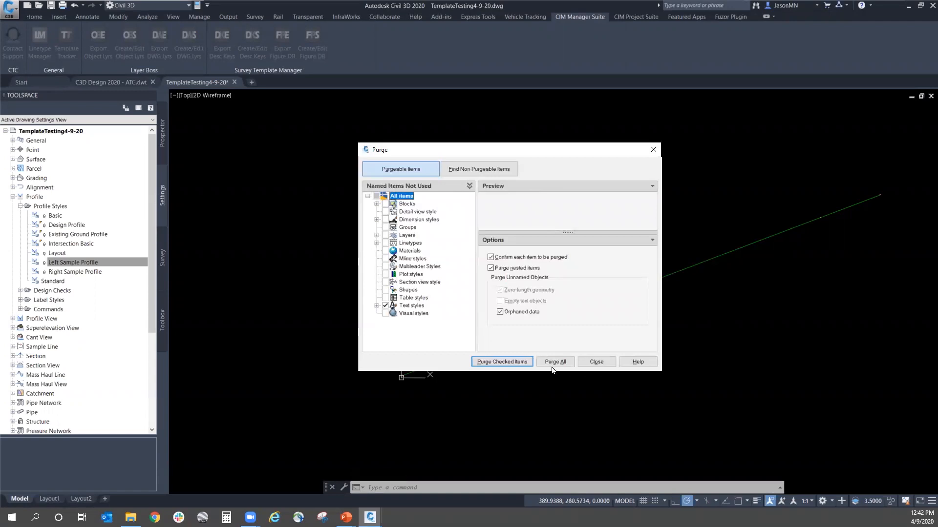
click(587, 363)
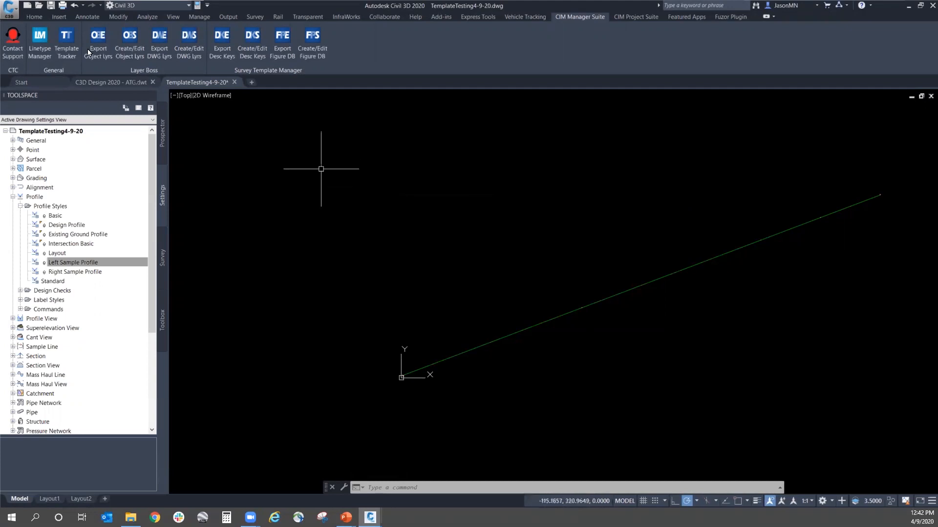
Step: Create a new blank drawing with no template, using imperial units
click(9, 10)
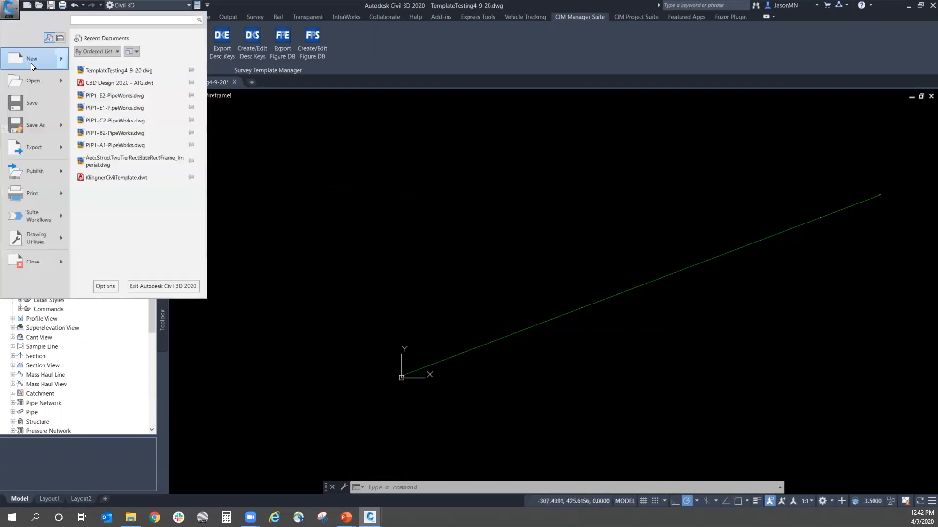
click(411, 202)
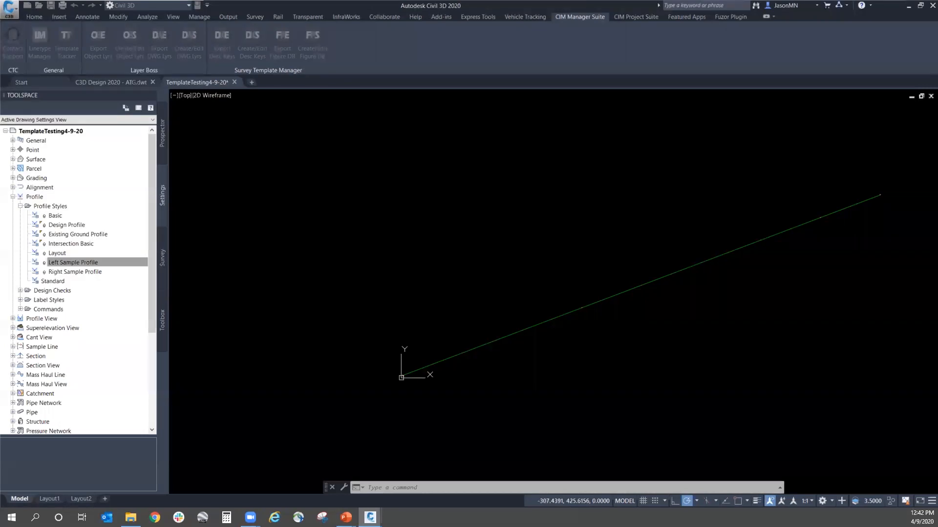
click(582, 326)
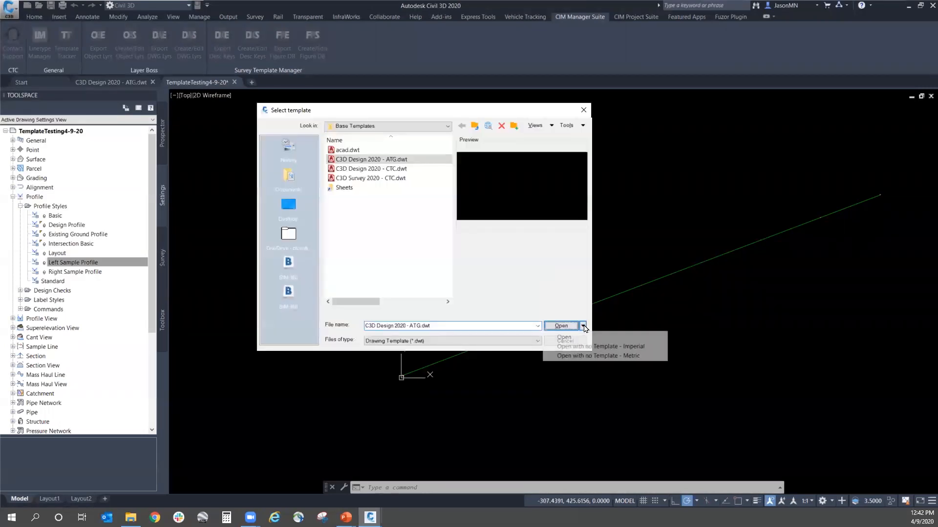
click(576, 346)
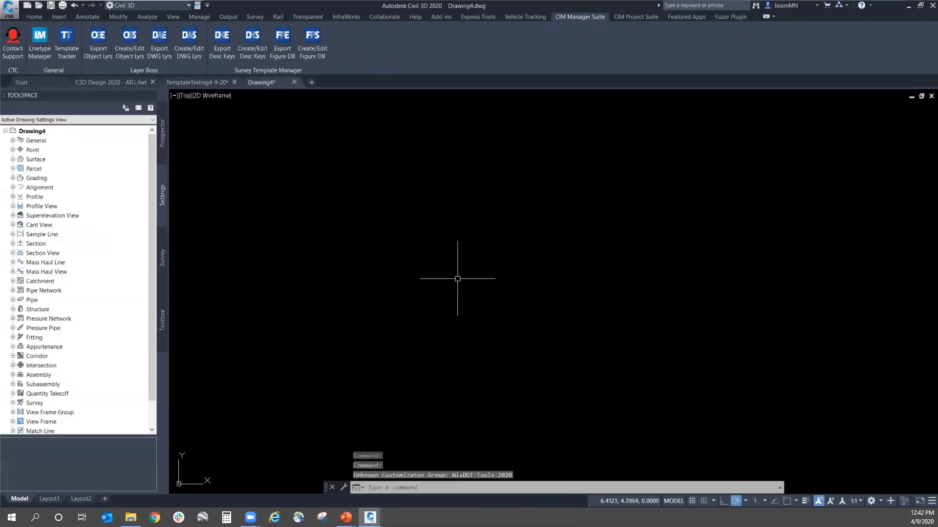
Step: Try to purge the unused Civil 3D styles from the new blank drawing
click(191, 19)
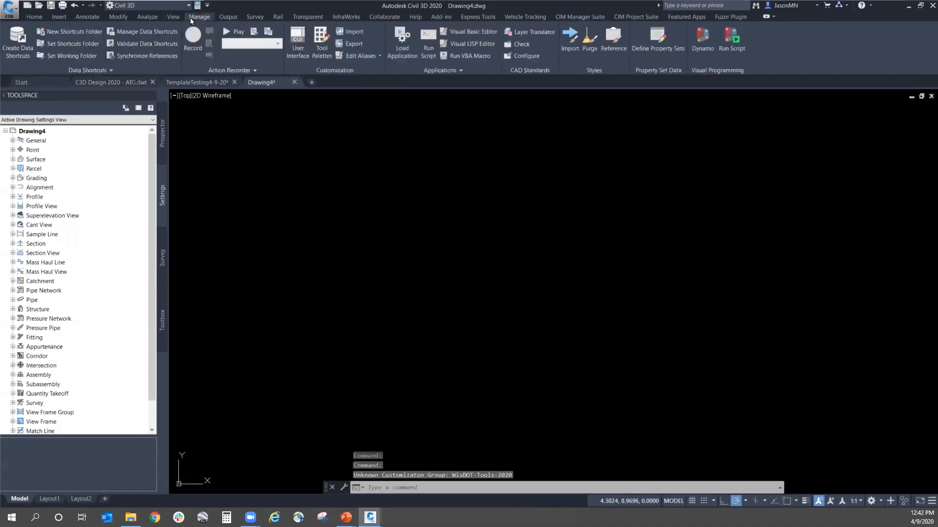
click(577, 59)
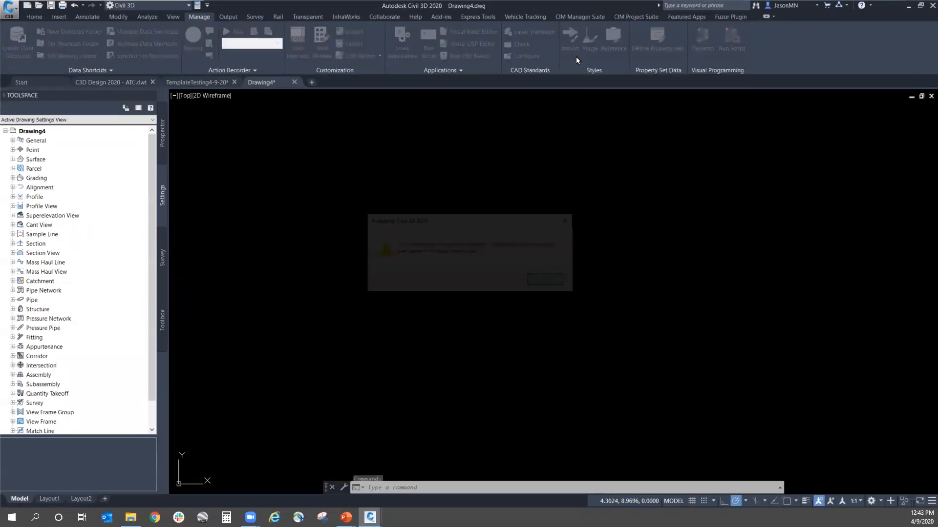
click(545, 280)
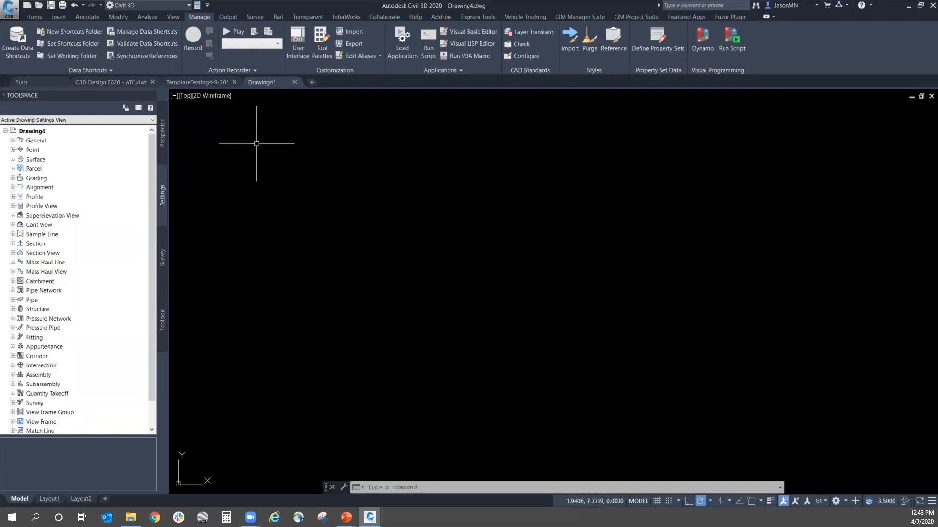
click(32, 17)
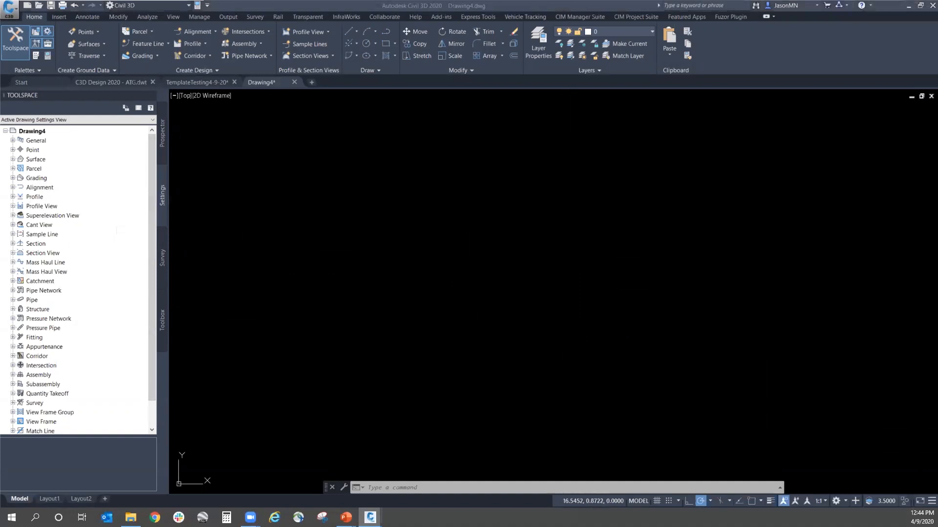
Step: Switch to PowerPoint and present the slide about the CTC CIM Manager Suite
key(alt+Tab)
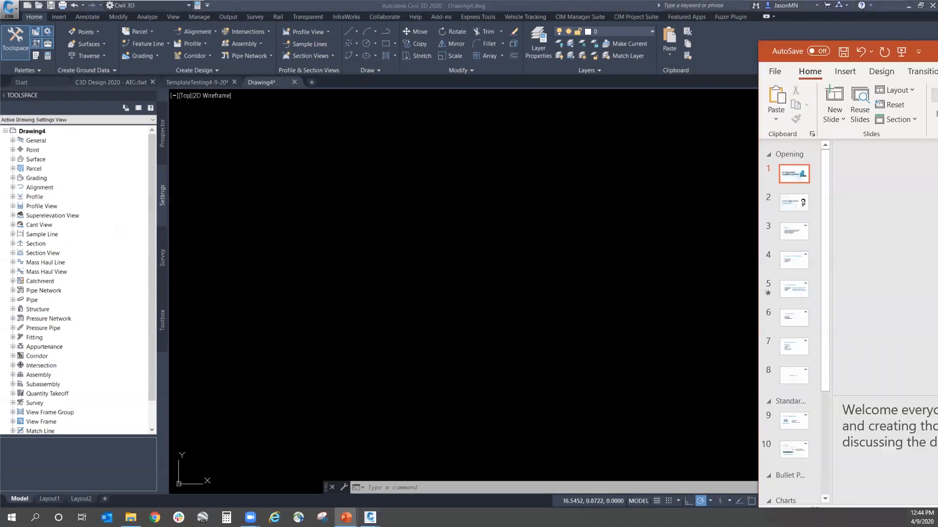
key(alt+Tab)
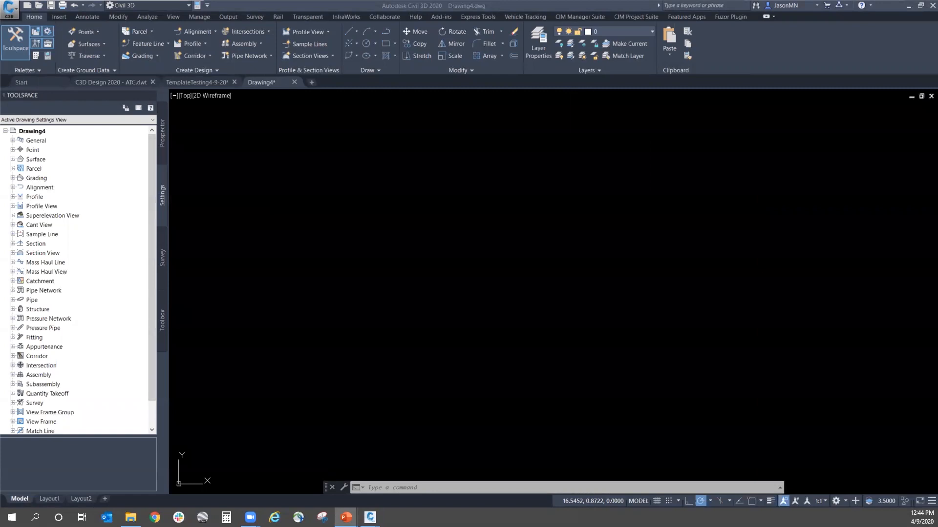
key(shift+F5)
click(696, 377)
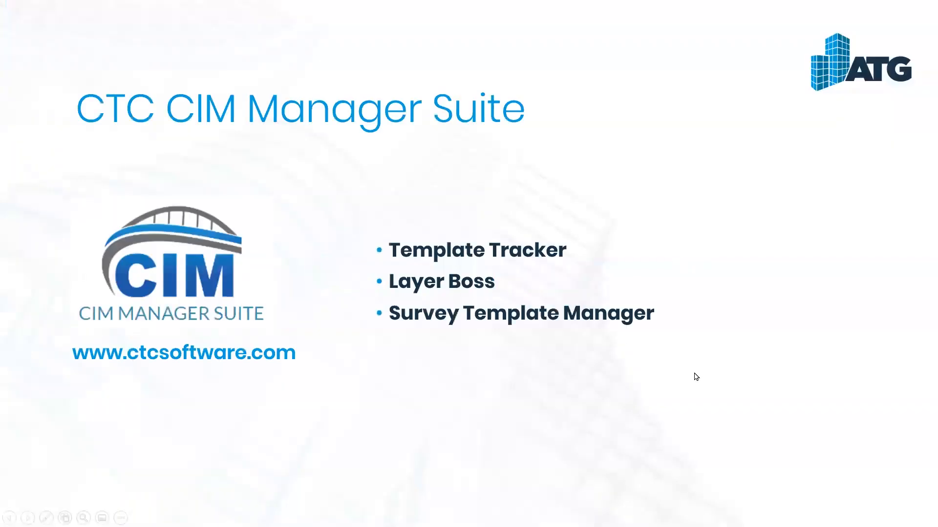